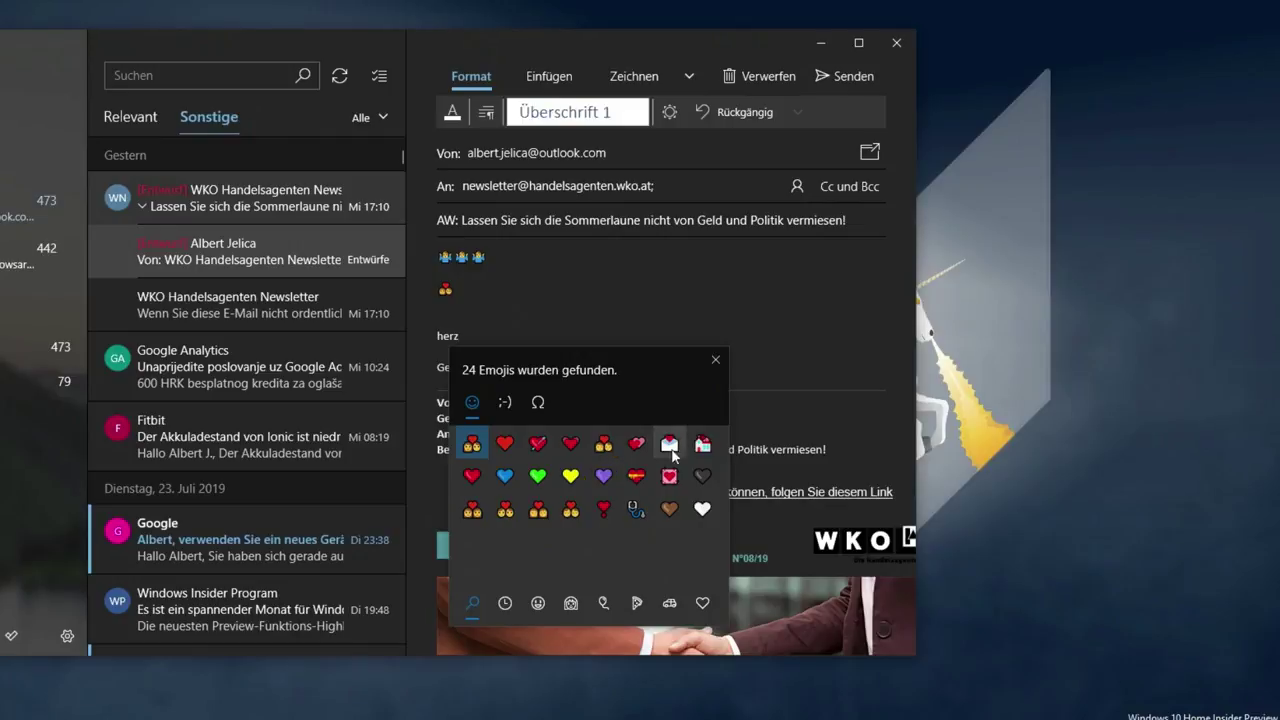
- Replace 'herz' in the reply with the two-hearts emoji, close the emoji panel, then reopen it
{"action": "left_click", "coordinate": [637, 442]}
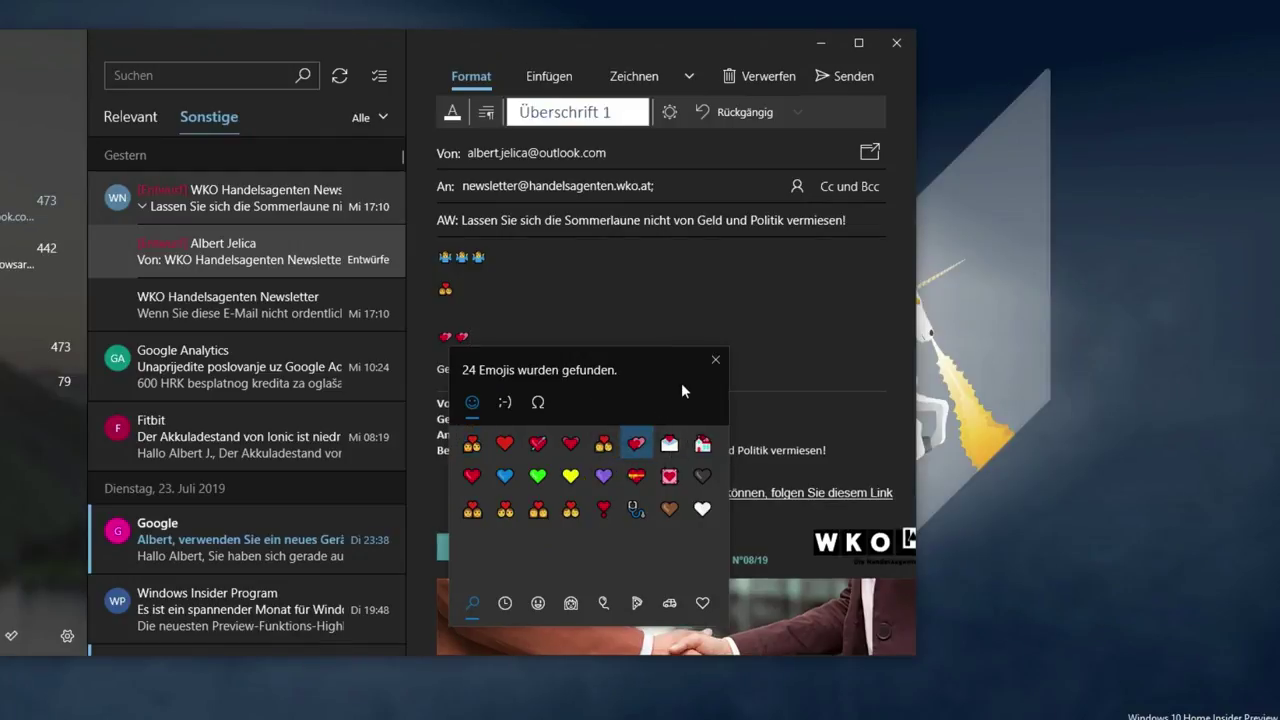
{"action": "left_click", "coordinate": [715, 359]}
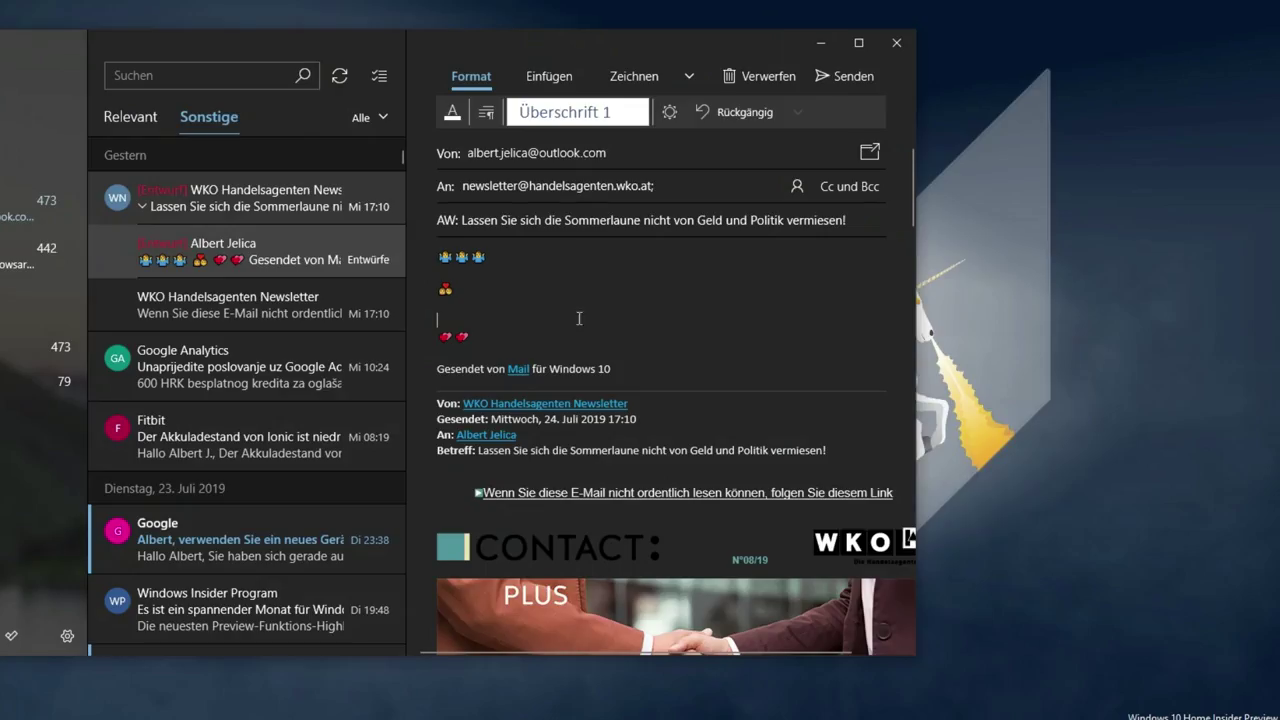
{"action": "key", "text": "super+period"}
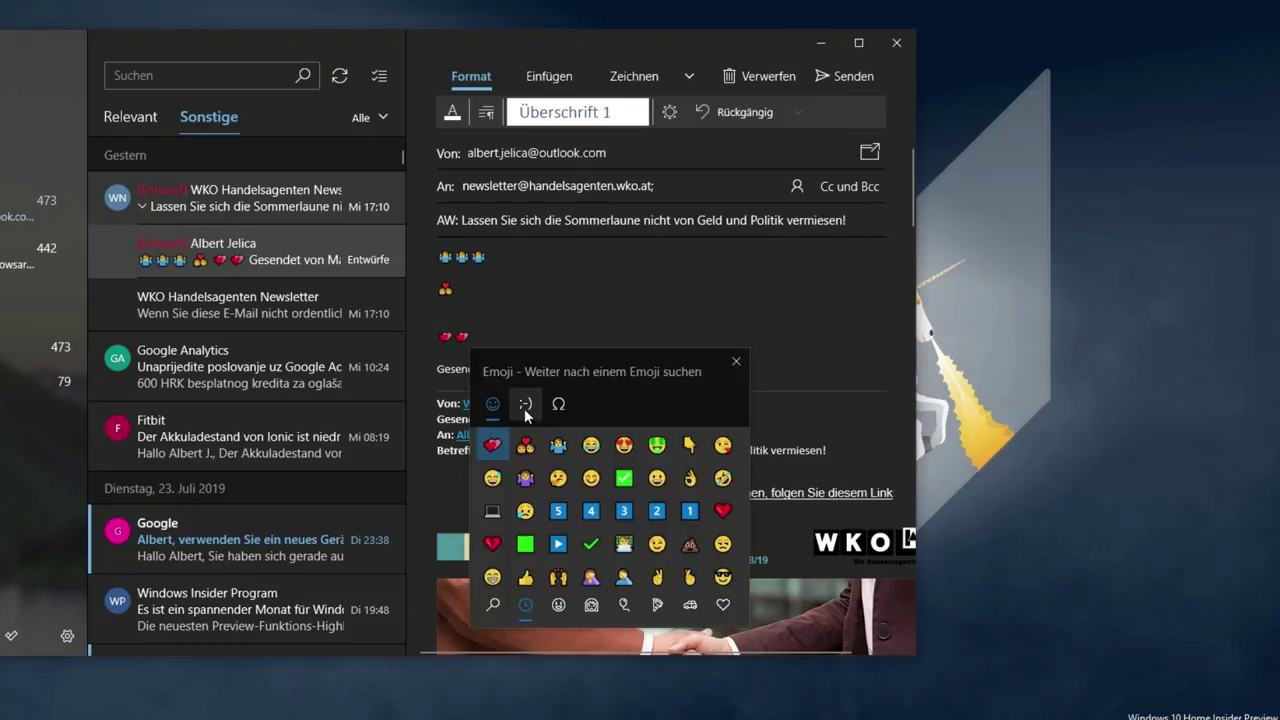
- Switch the emoji panel to kaomoji, then to symbols, browsing currency, Latin, arrows, math, technical and Greek
{"action": "left_click", "coordinate": [524, 406]}
{"action": "scroll", "coordinate": [590, 513], "scroll_direction": "down", "scroll_amount": 2}
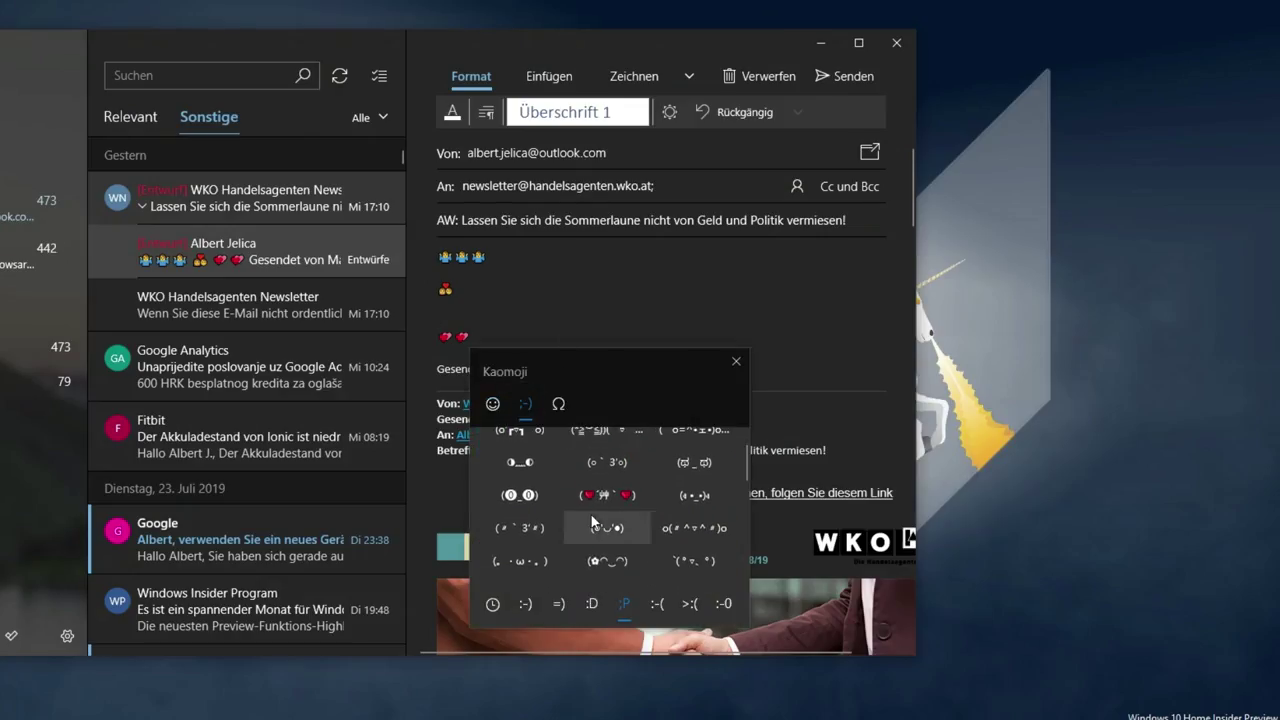
{"action": "left_click", "coordinate": [557, 404]}
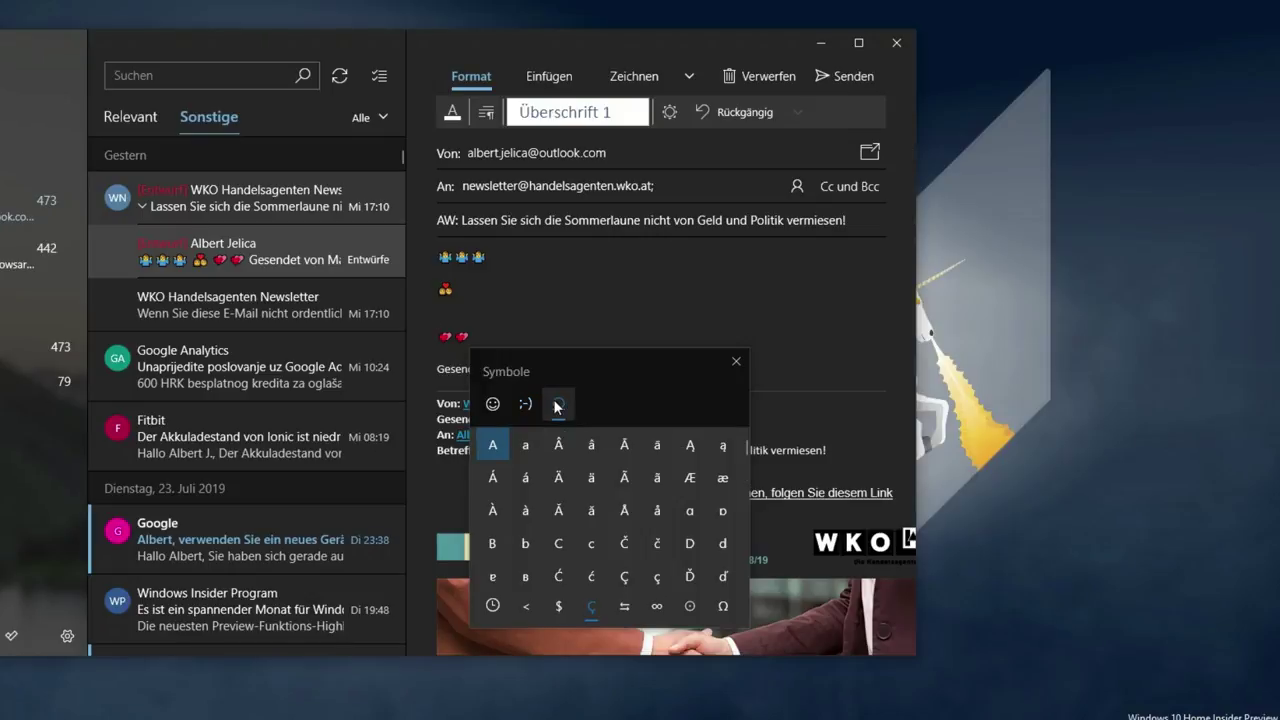
{"action": "left_click", "coordinate": [557, 605]}
{"action": "left_click", "coordinate": [591, 605]}
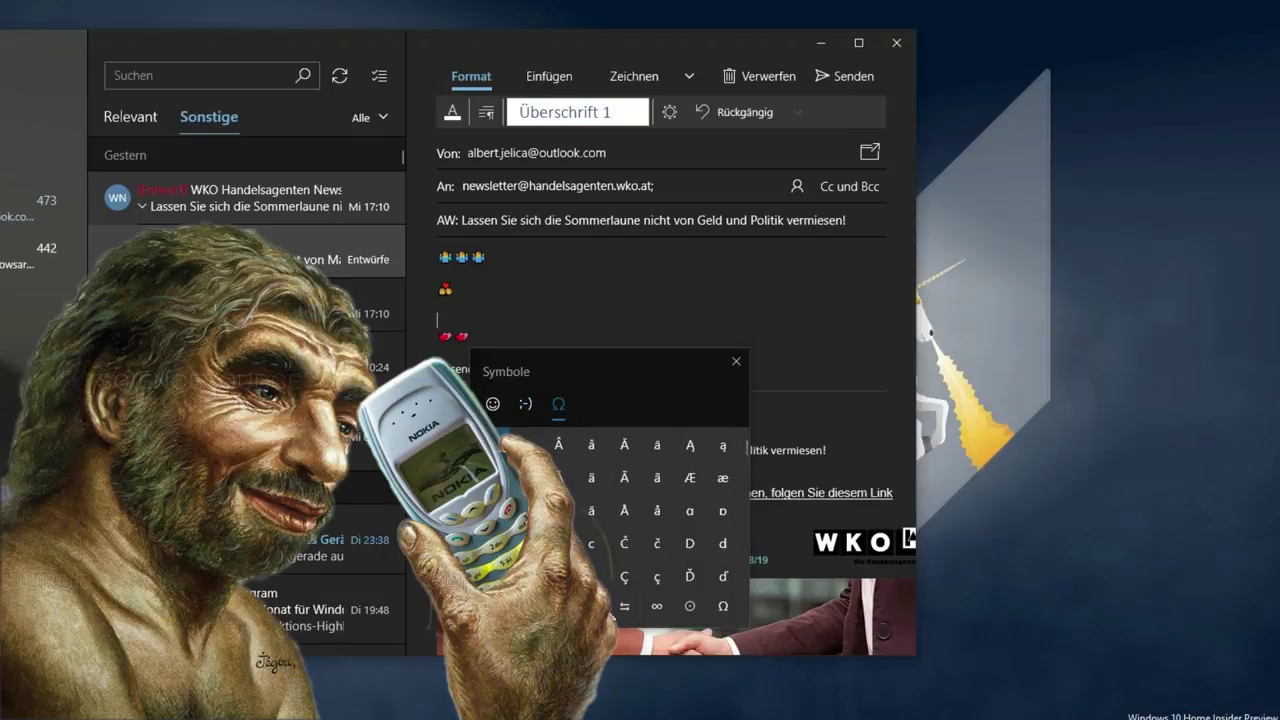
{"action": "left_click", "coordinate": [624, 607]}
{"action": "left_click", "coordinate": [659, 607]}
{"action": "left_click", "coordinate": [692, 607]}
{"action": "left_click", "coordinate": [724, 606]}
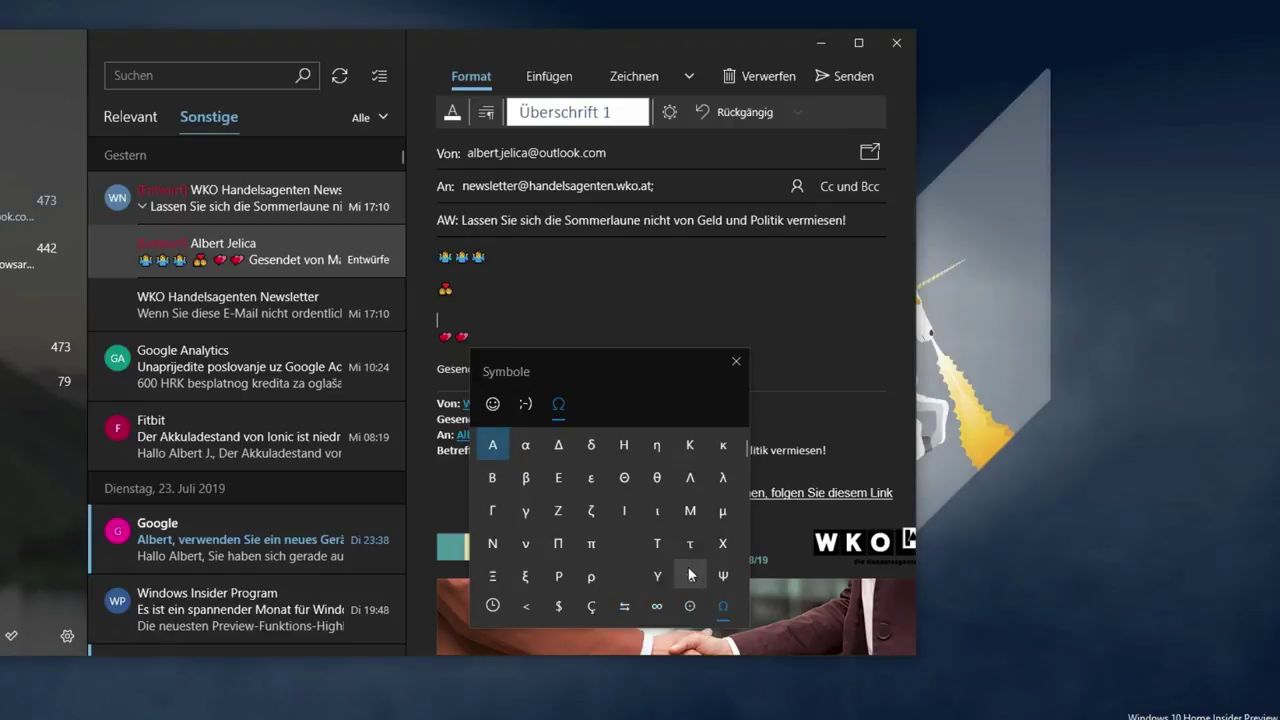
- Browse the symbol categories again, from punctuation through currency, arrows and math to Greek letters
{"action": "left_click", "coordinate": [689, 606]}
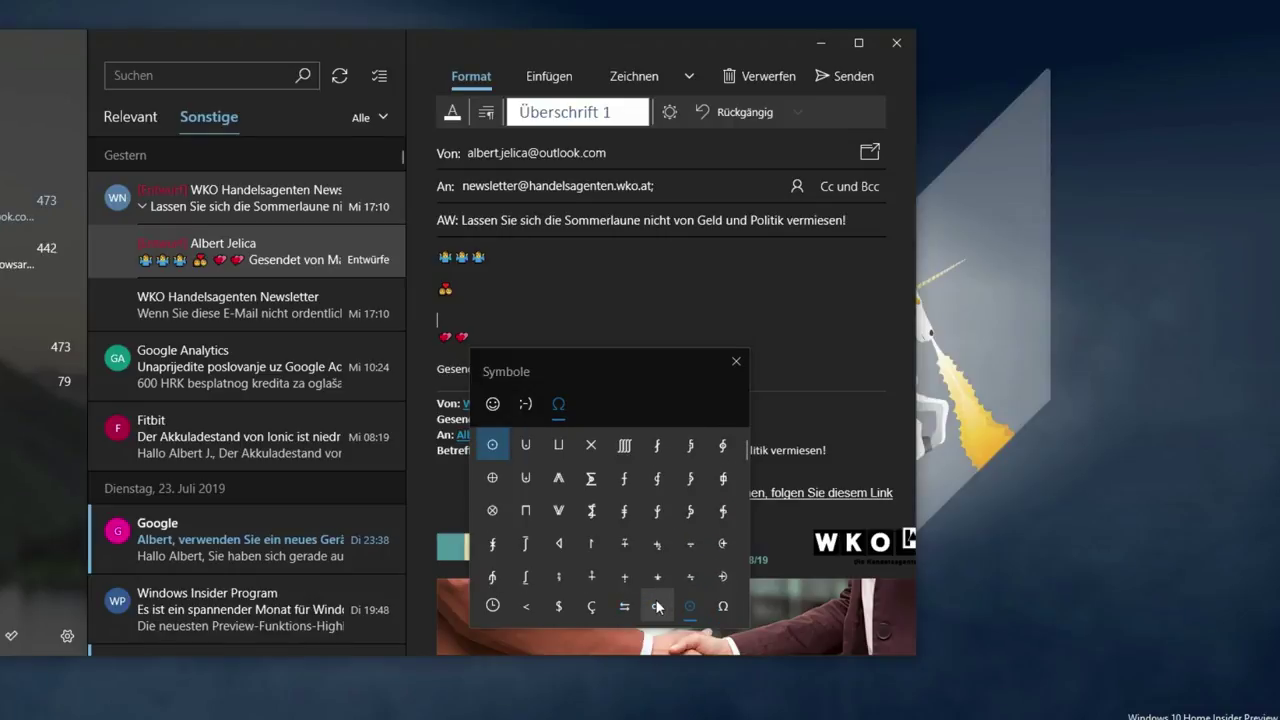
{"action": "left_click", "coordinate": [525, 607]}
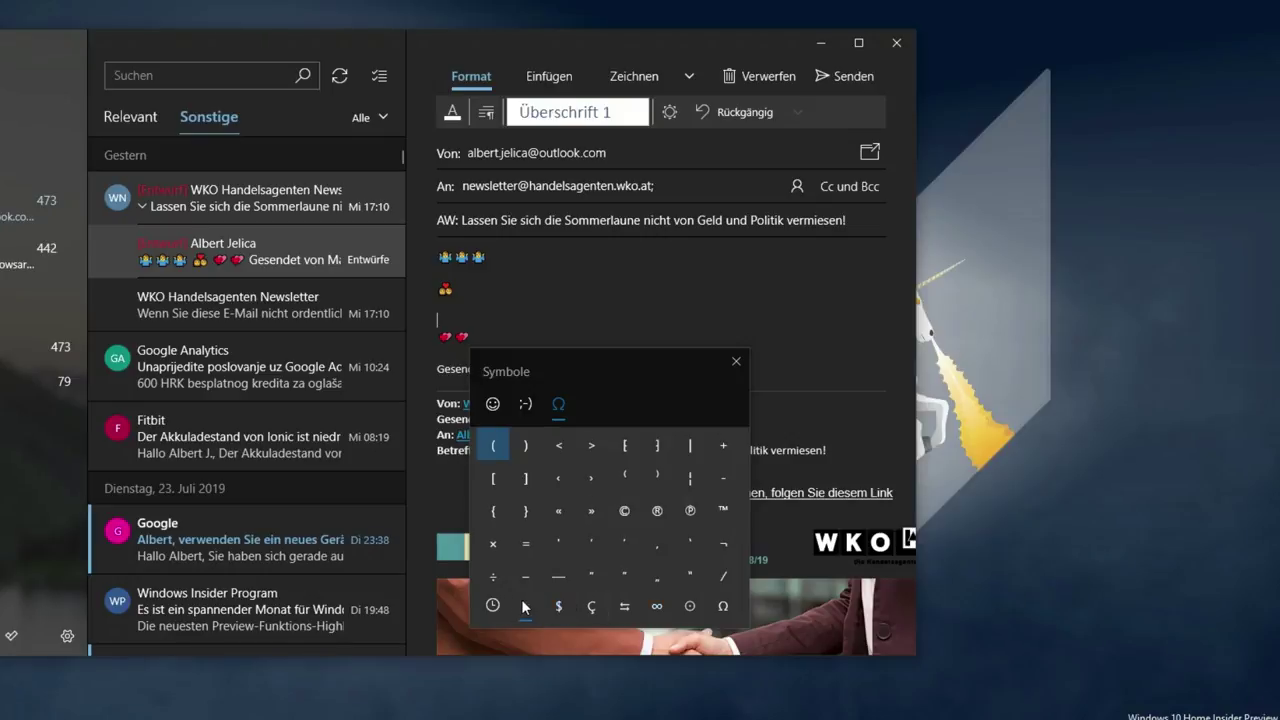
{"action": "scroll", "coordinate": [669, 564], "scroll_direction": "down", "scroll_amount": 1}
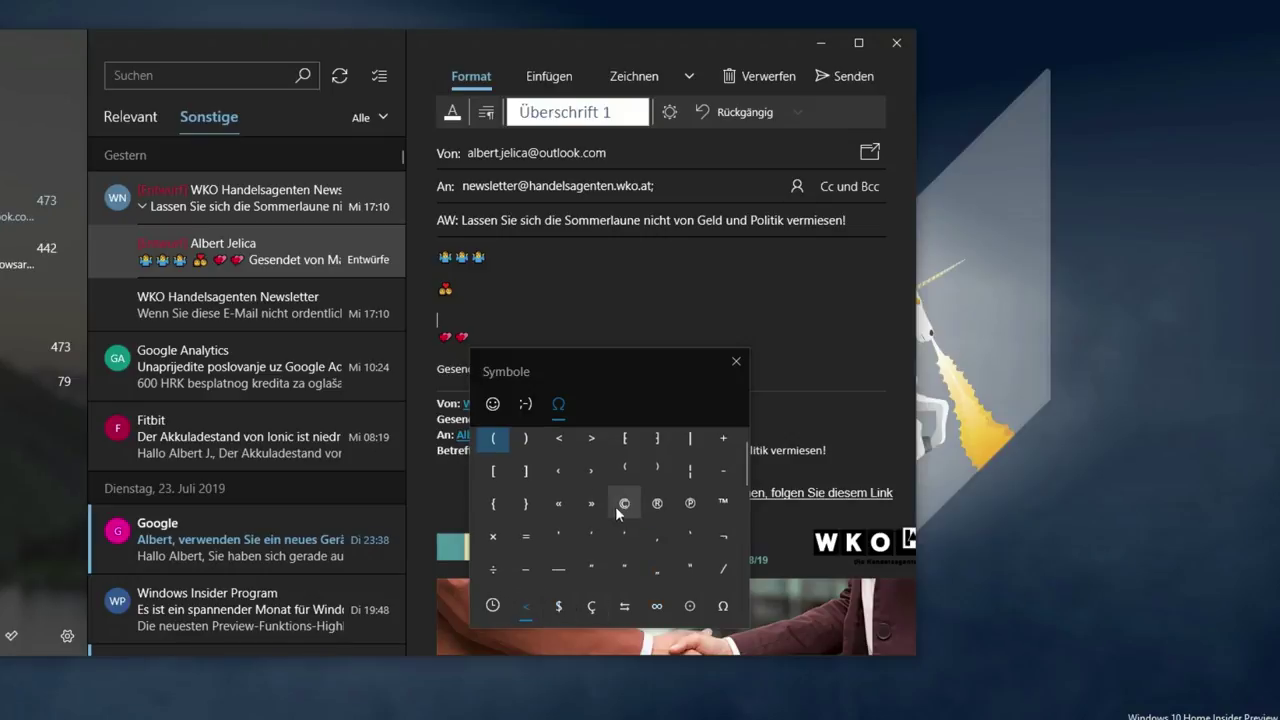
{"action": "left_click", "coordinate": [559, 604]}
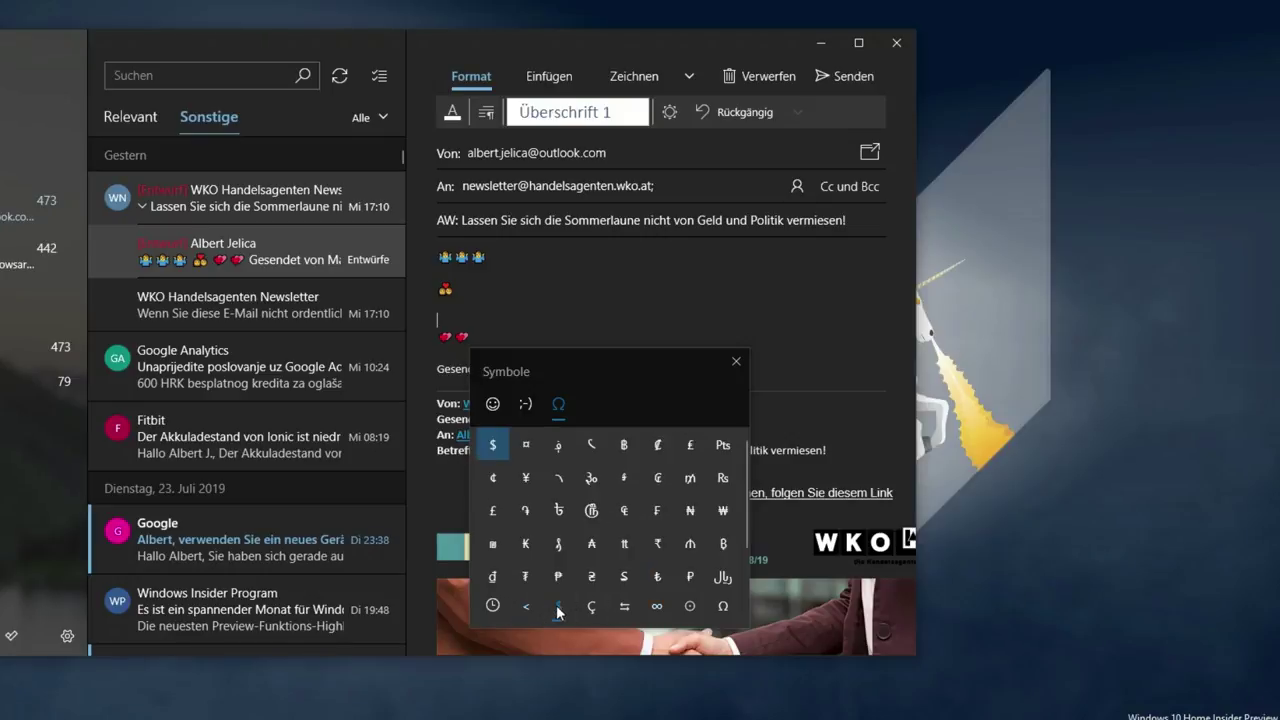
{"action": "scroll", "coordinate": [657, 540], "scroll_direction": "down", "scroll_amount": 1}
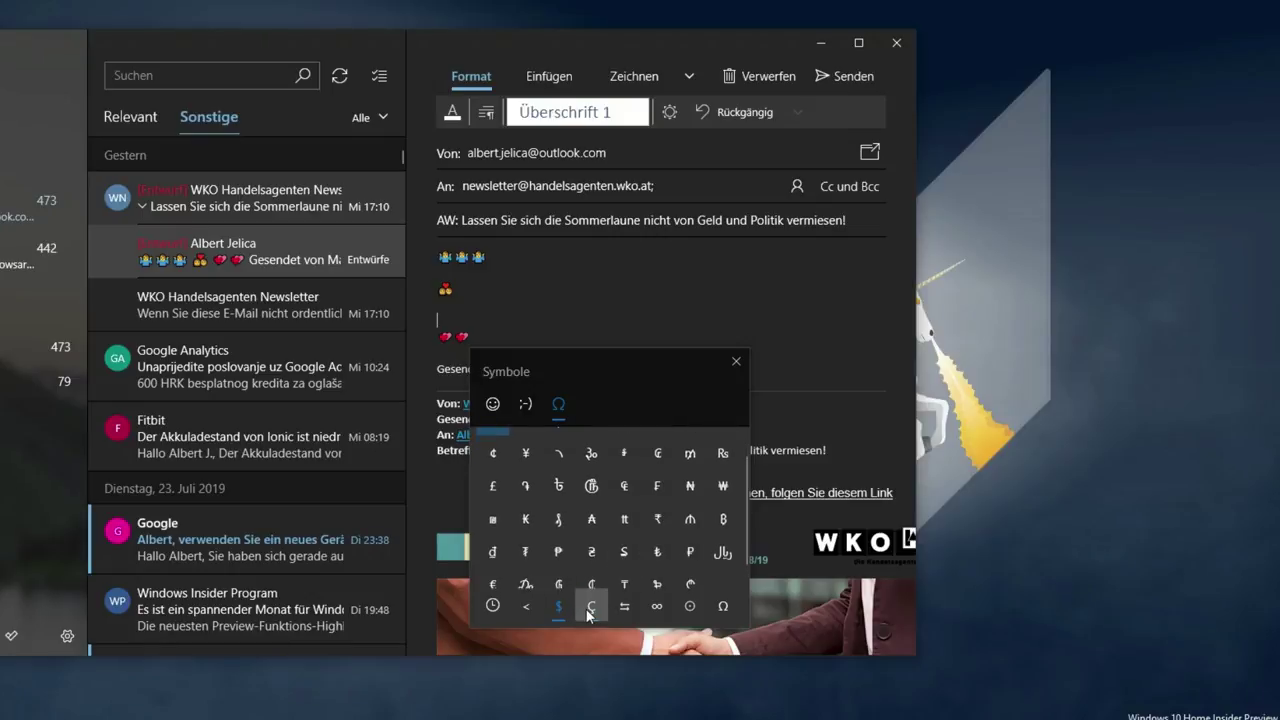
{"action": "left_click", "coordinate": [590, 610]}
{"action": "left_click", "coordinate": [625, 608]}
{"action": "left_click", "coordinate": [660, 608]}
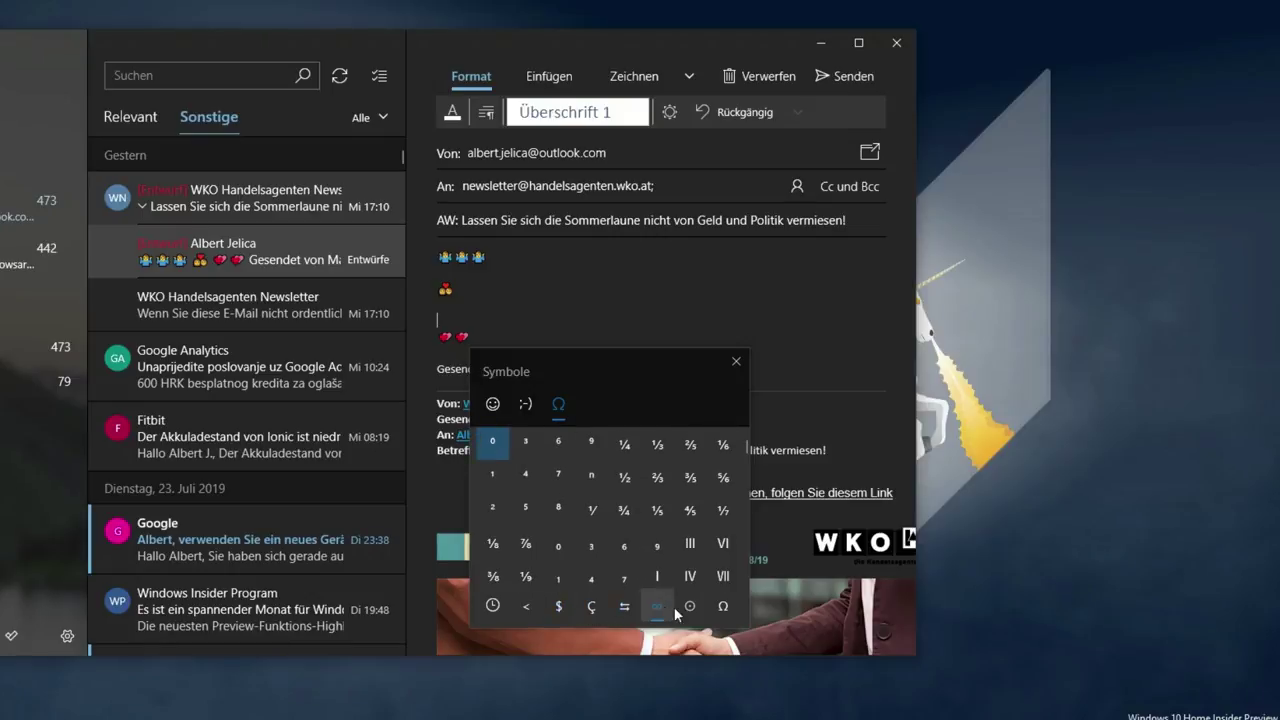
{"action": "left_click", "coordinate": [690, 608]}
{"action": "left_click", "coordinate": [723, 608]}
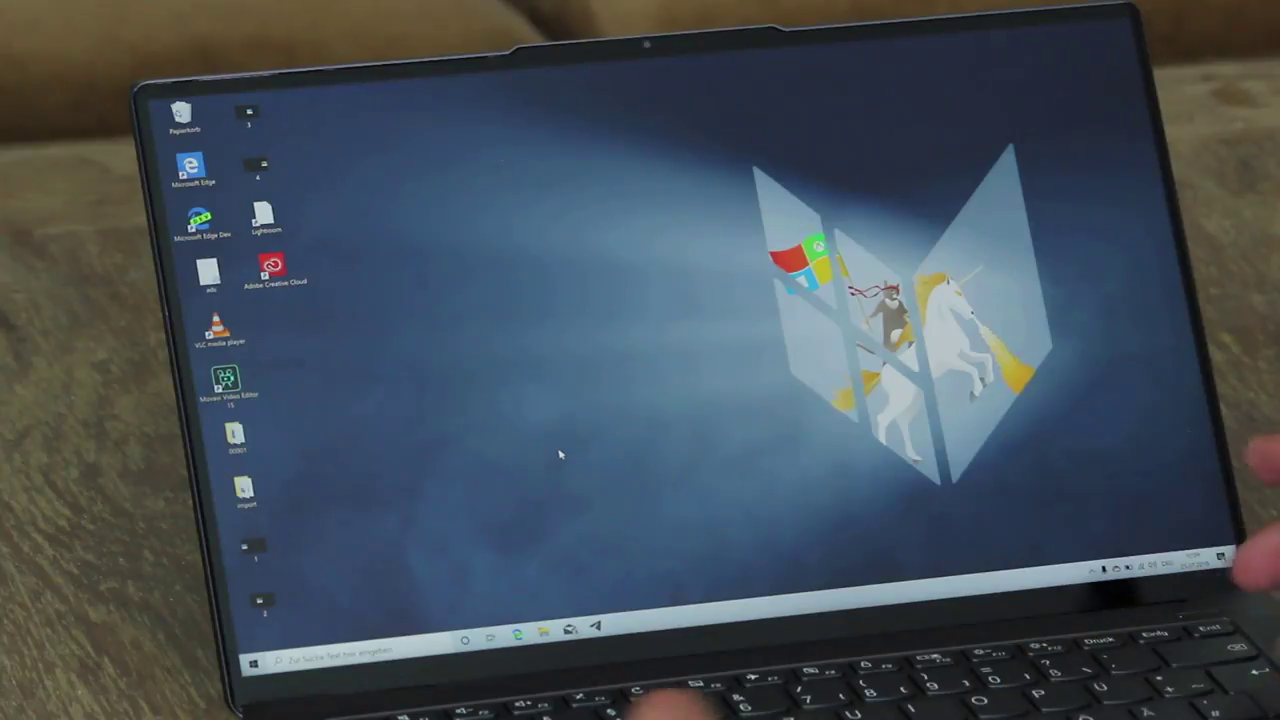
- Launch Task Manager from the Ctrl+Alt+Del security screen and expand it to More details
{"action": "key", "text": "ctrl+alt+Delete"}
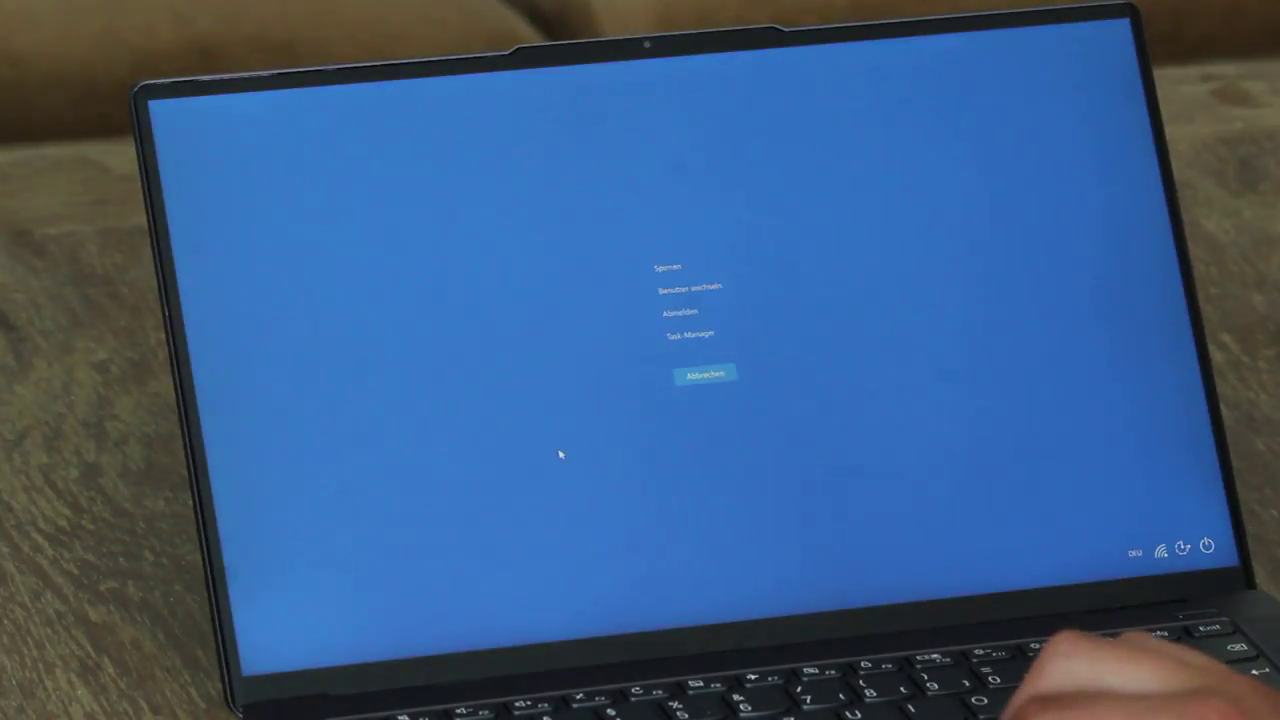
{"action": "left_click", "coordinate": [703, 340]}
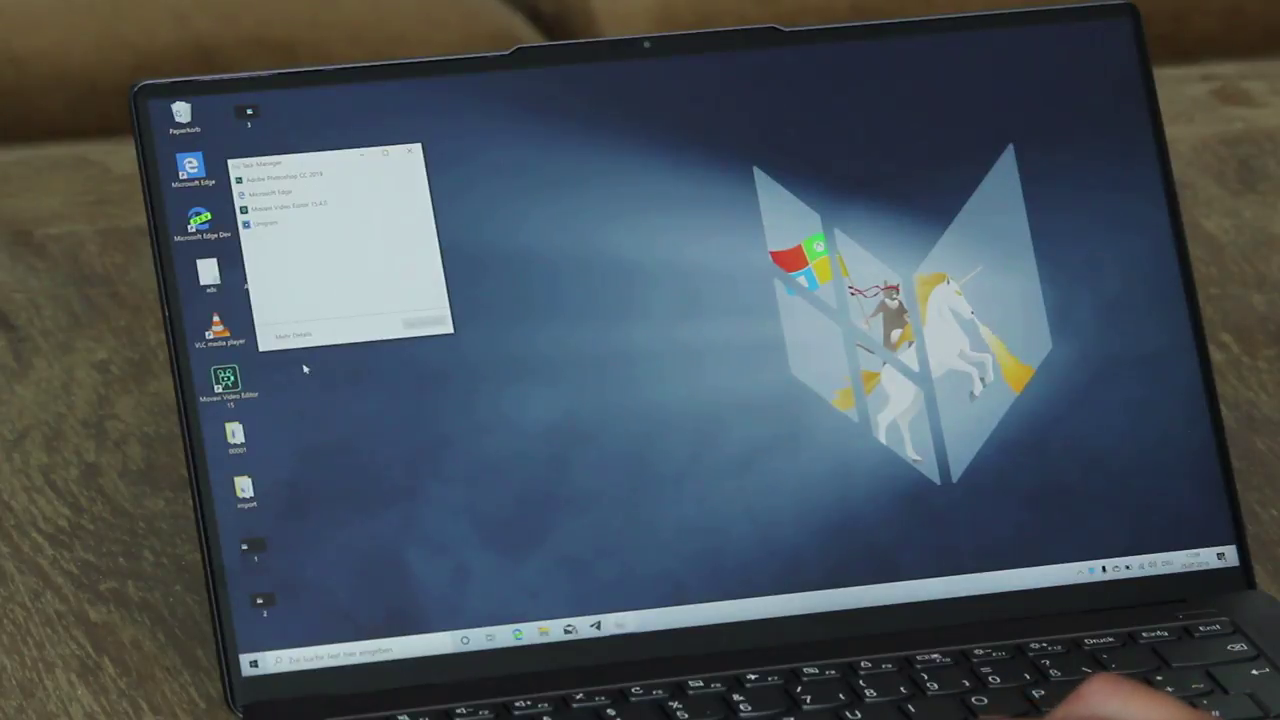
{"action": "key", "text": "alt+d"}
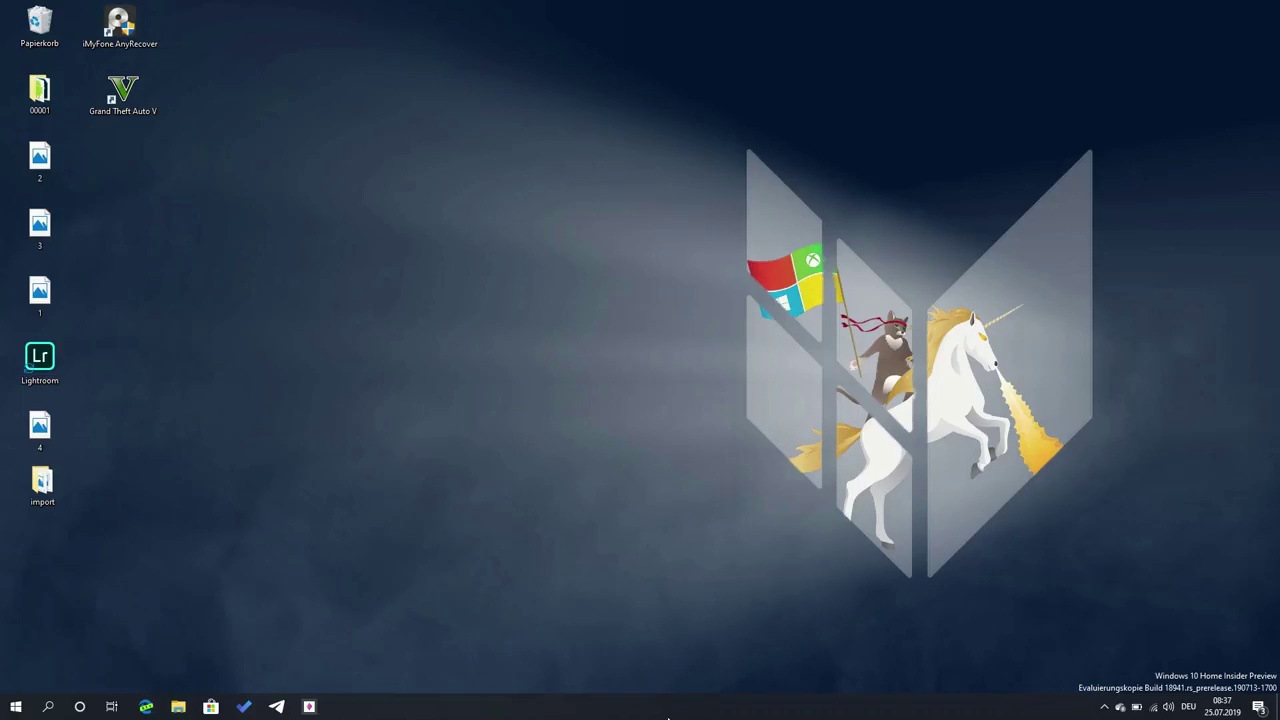
{"action": "right_click", "coordinate": [669, 702]}
{"action": "left_click", "coordinate": [697, 650]}
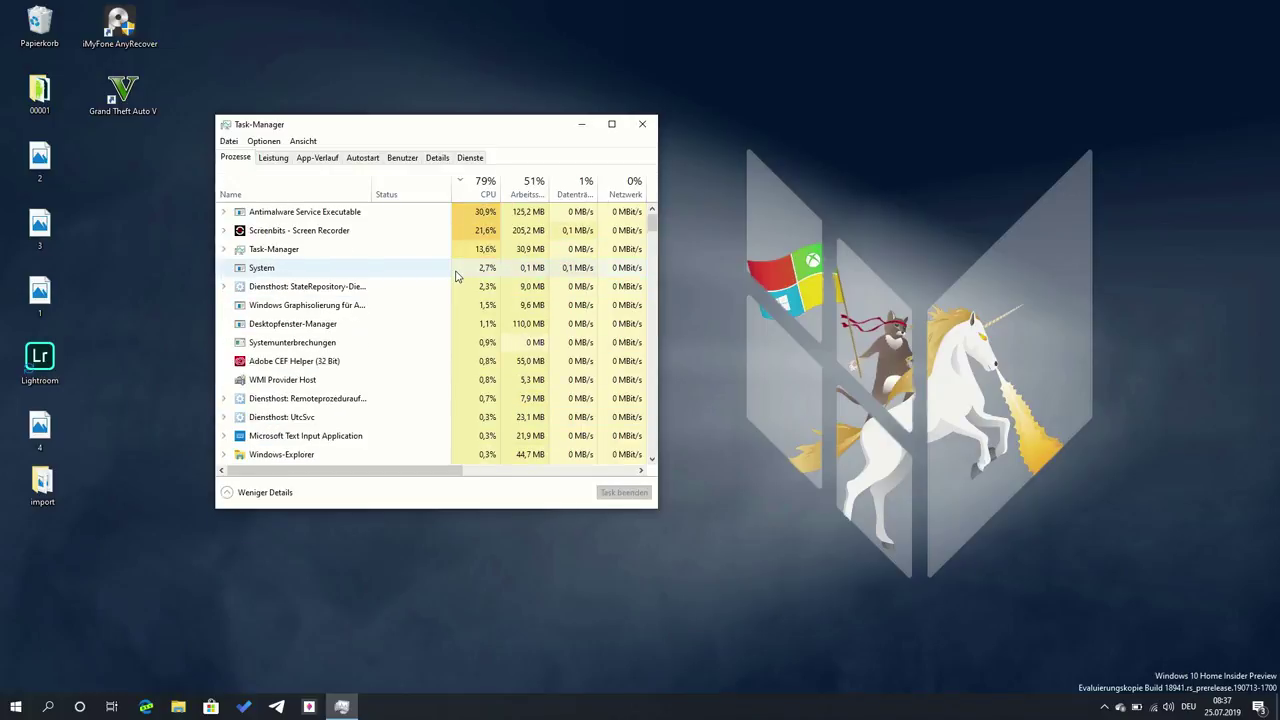
{"action": "left_click", "coordinate": [641, 124]}
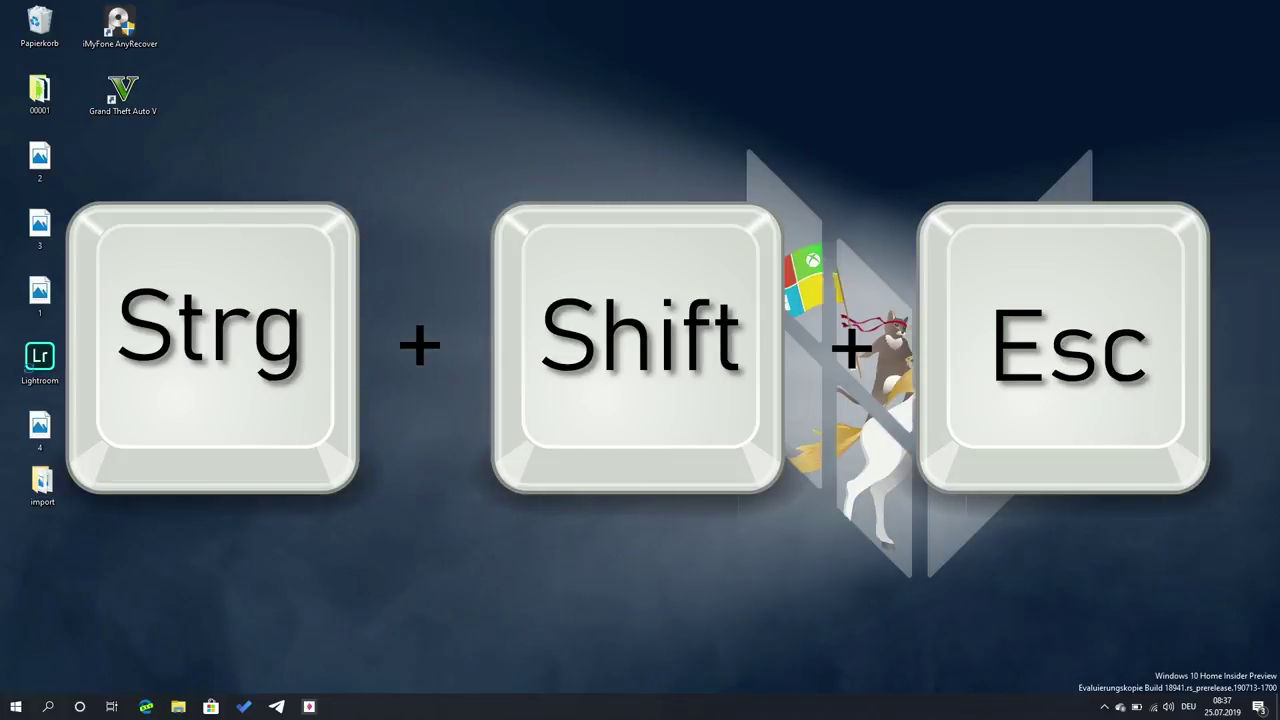
{"action": "key", "text": "ctrl+shift+Escape"}
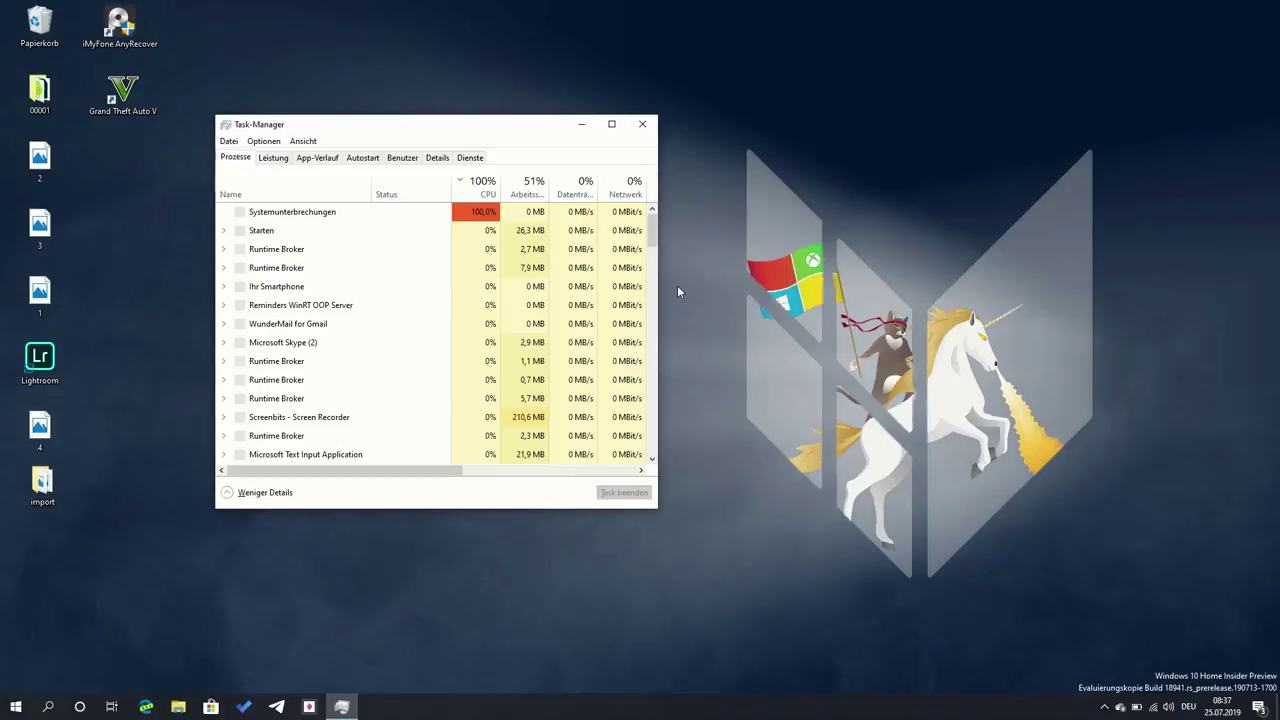
{"action": "left_click", "coordinate": [272, 160]}
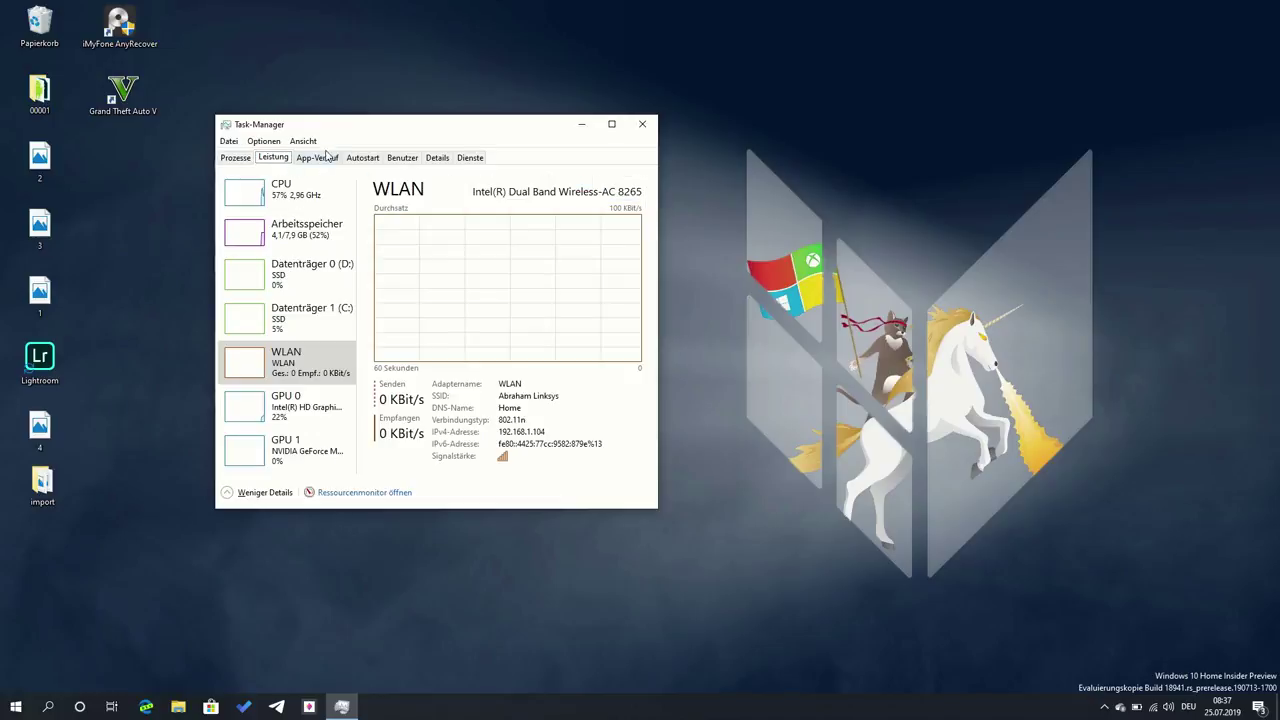
{"action": "left_click_drag", "start_coordinate": [329, 129], "coordinate": [385, 139]}
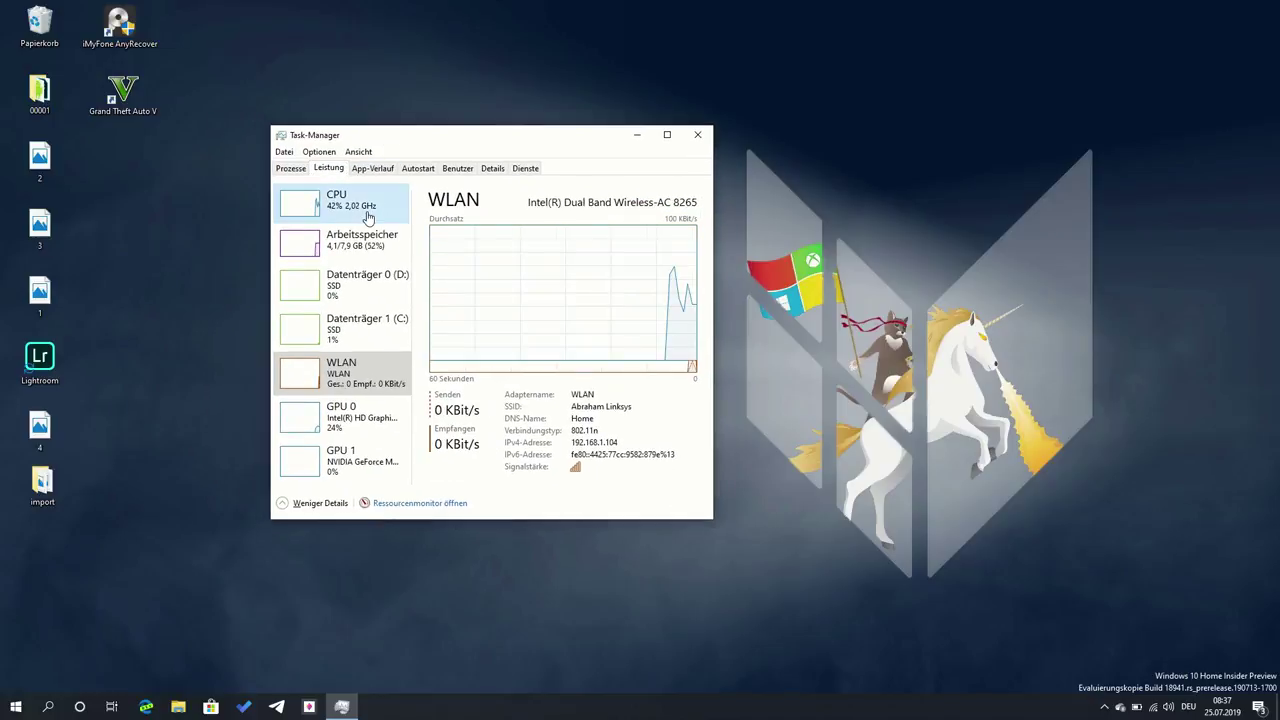
{"action": "left_click", "coordinate": [368, 217]}
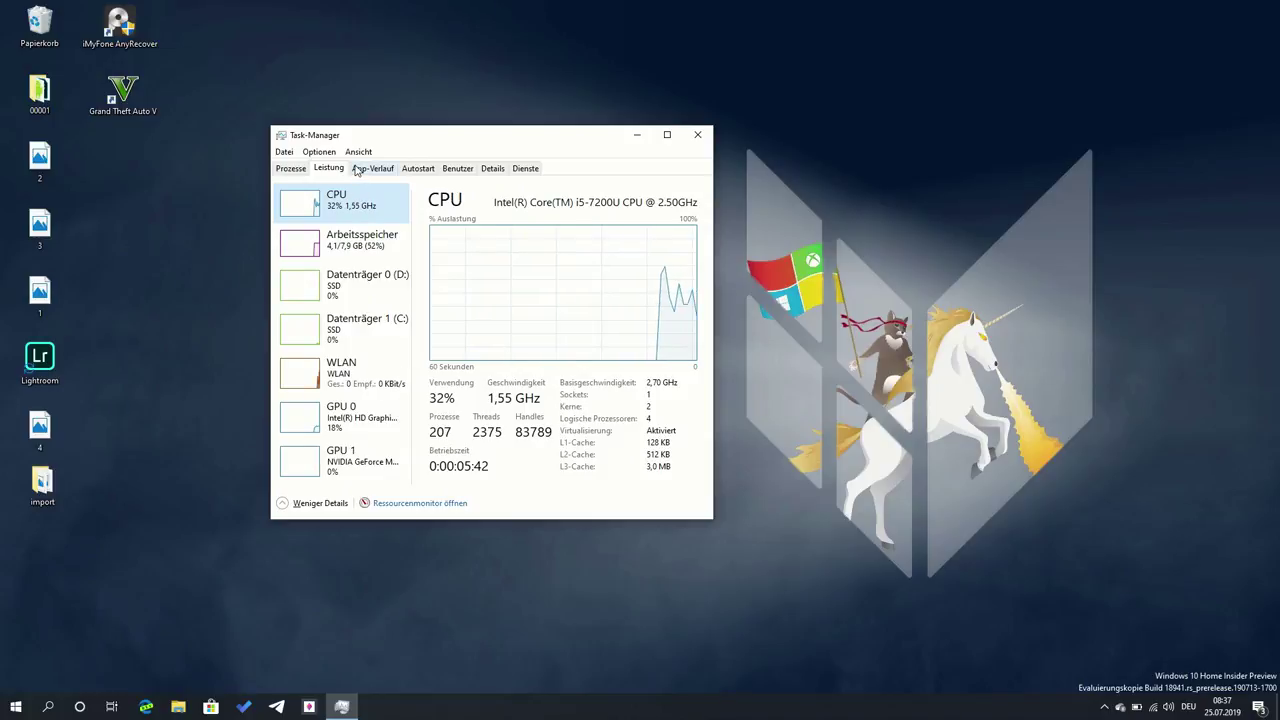
{"action": "left_click", "coordinate": [378, 170]}
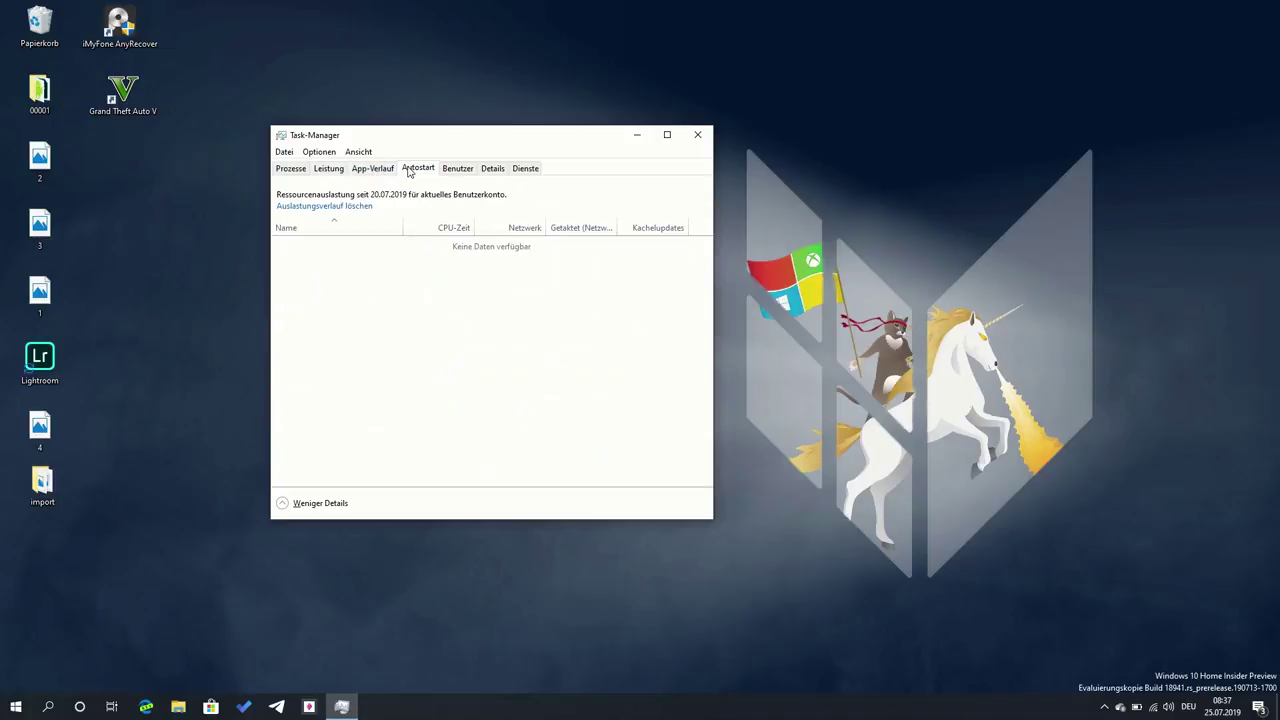
{"action": "left_click", "coordinate": [412, 170]}
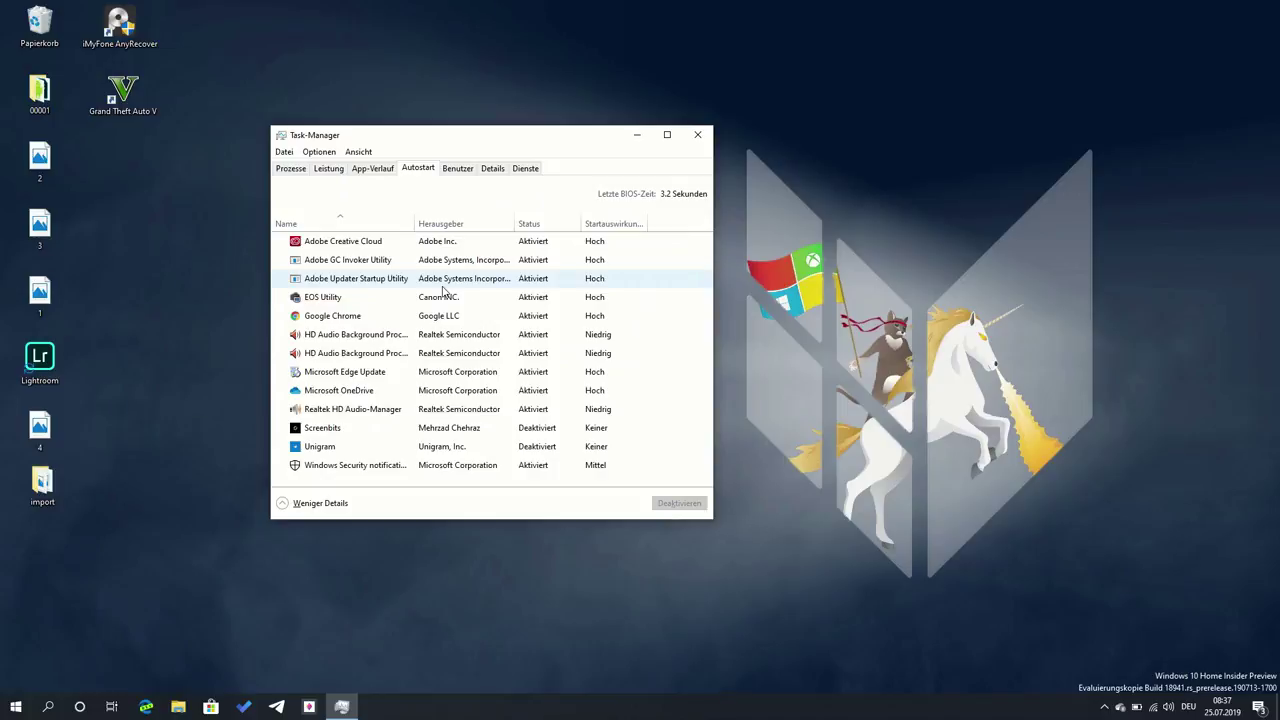
{"action": "left_click", "coordinate": [294, 170]}
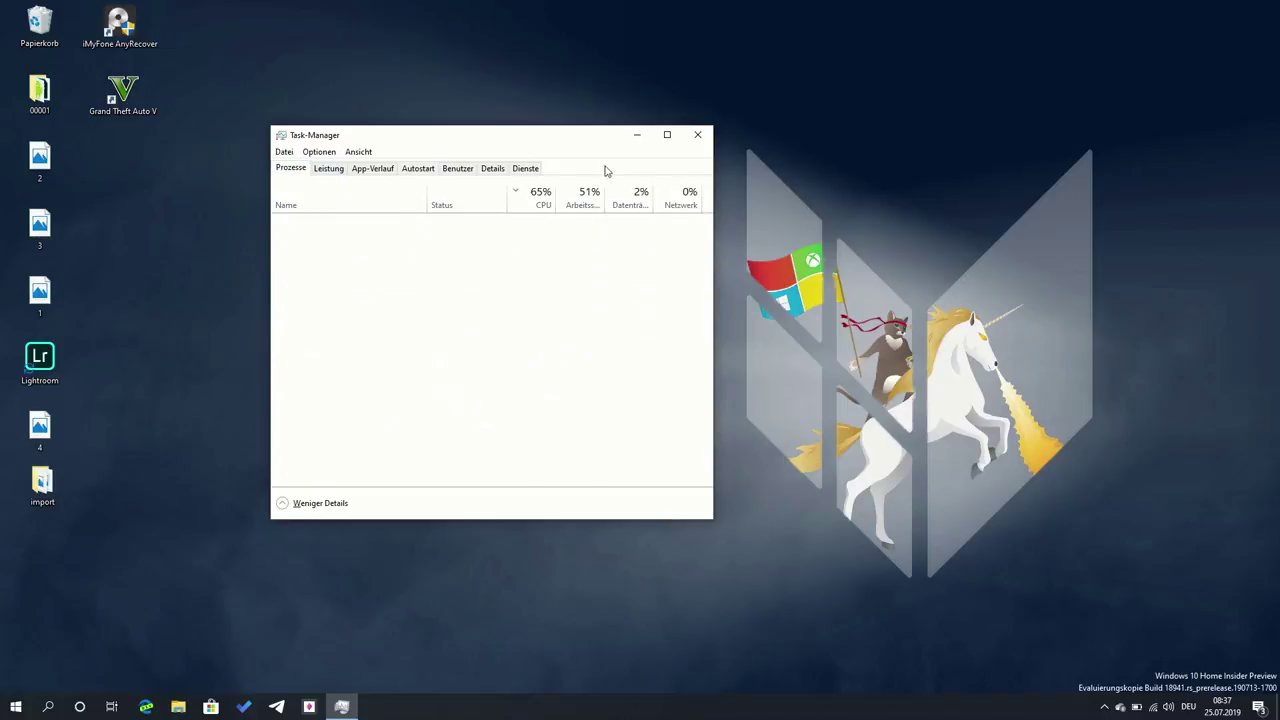
{"action": "left_click", "coordinate": [698, 136]}
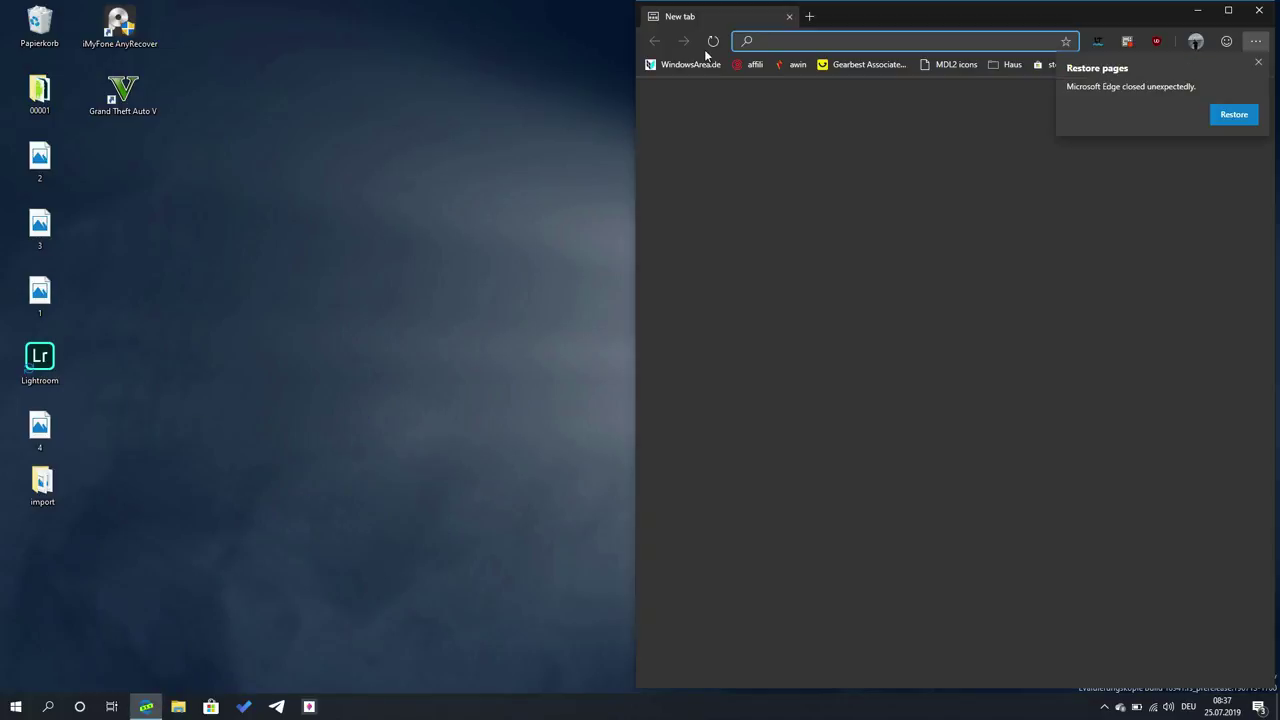
- Load WindowsArea.de from the bookmarks, dismiss the restore-pages notice, and centre the un-snapped window
{"action": "left_click", "coordinate": [703, 66]}
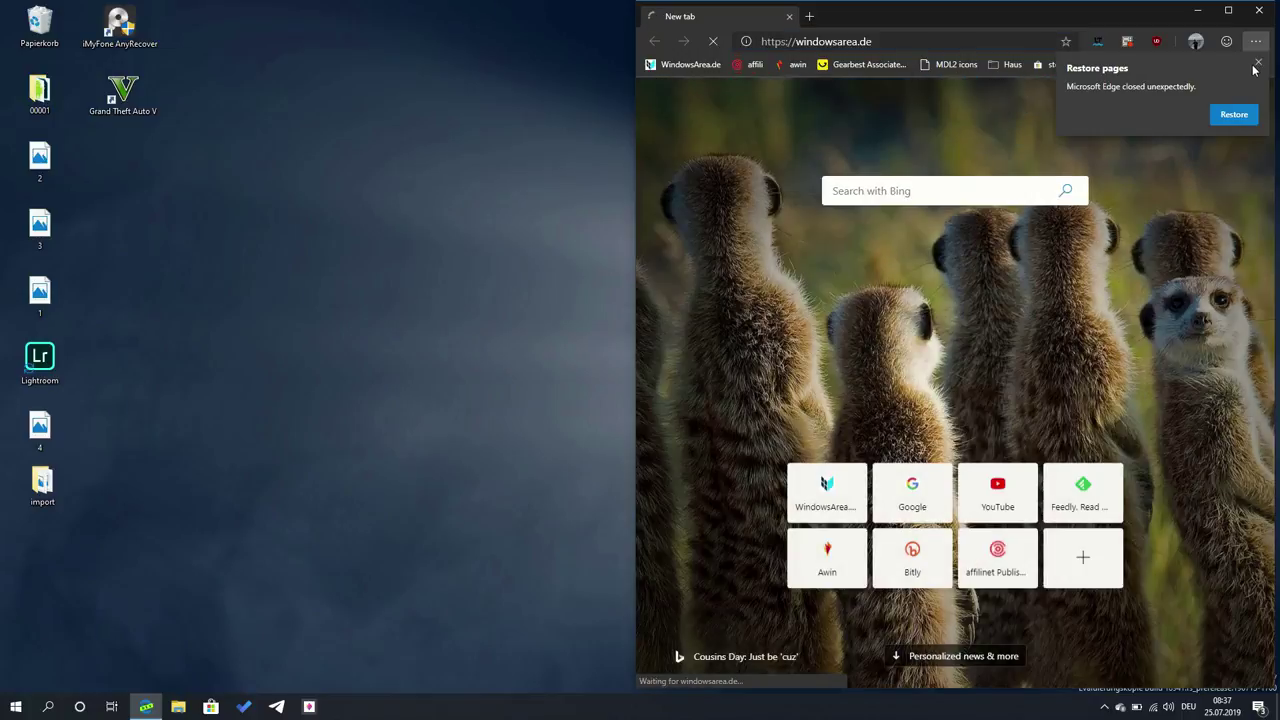
{"action": "left_click", "coordinate": [1256, 64]}
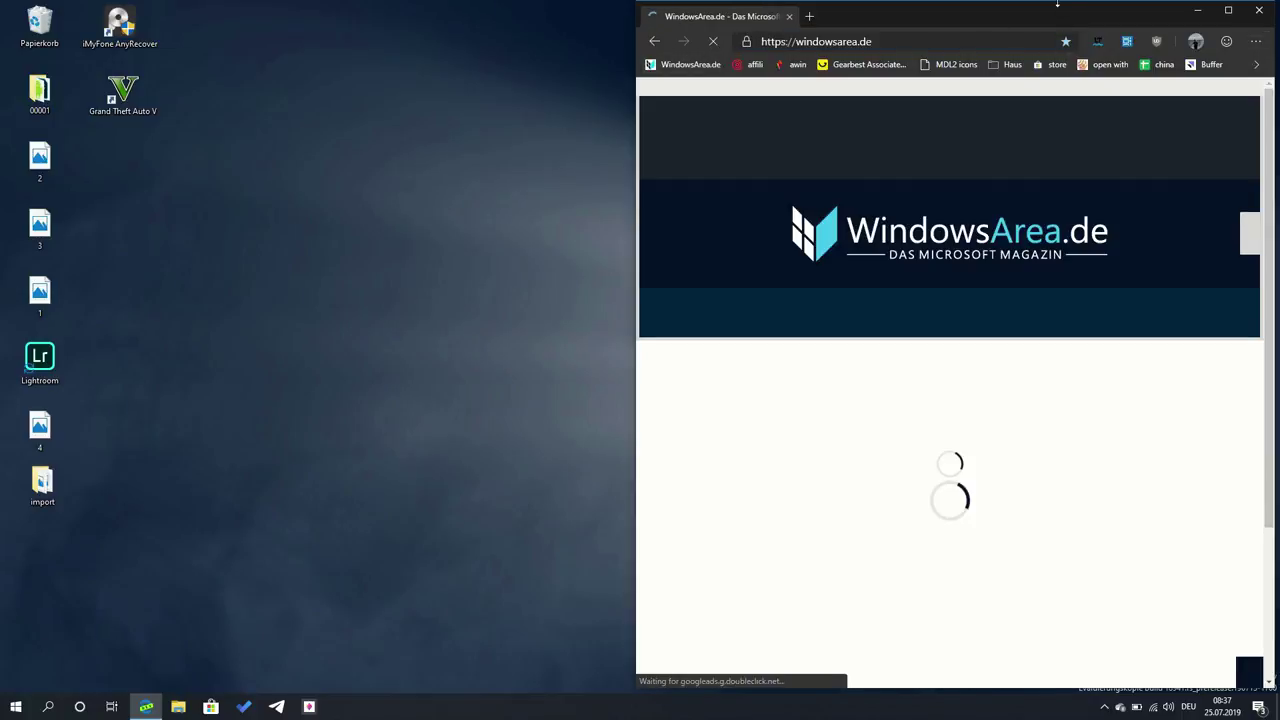
{"action": "double_click", "coordinate": [1045, 18]}
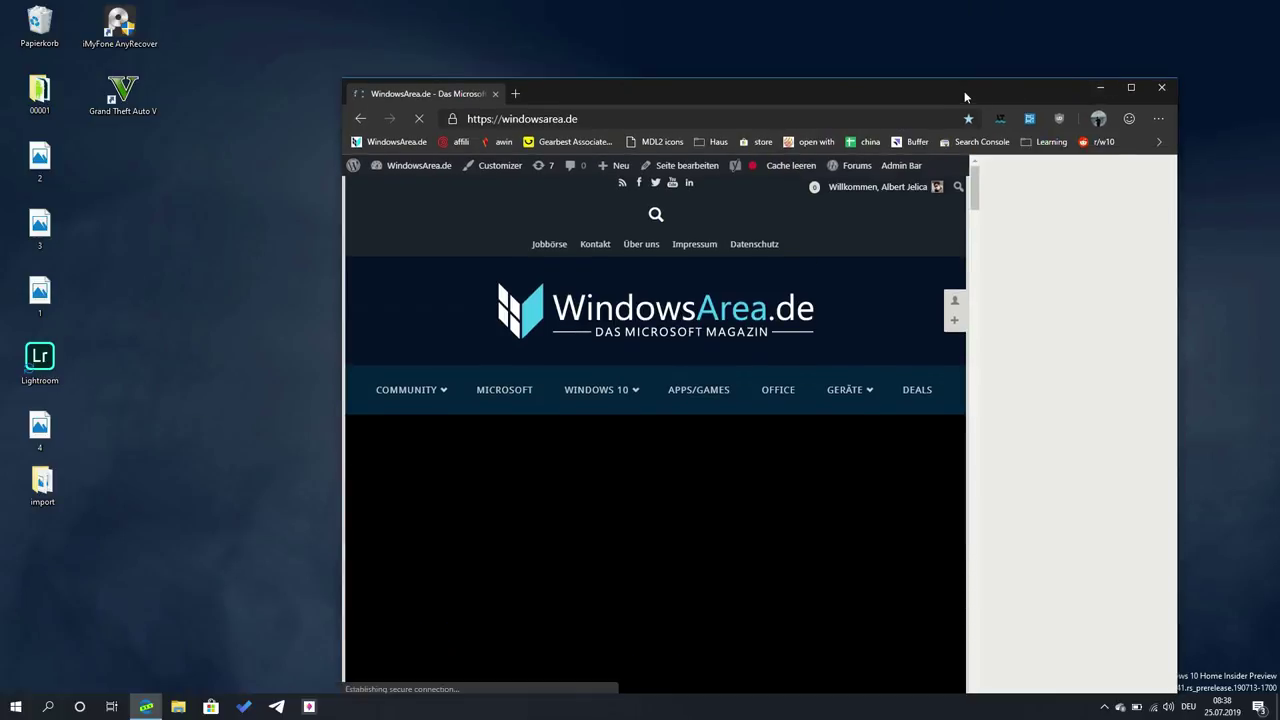
{"action": "left_click_drag", "start_coordinate": [966, 97], "coordinate": [820, 48]}
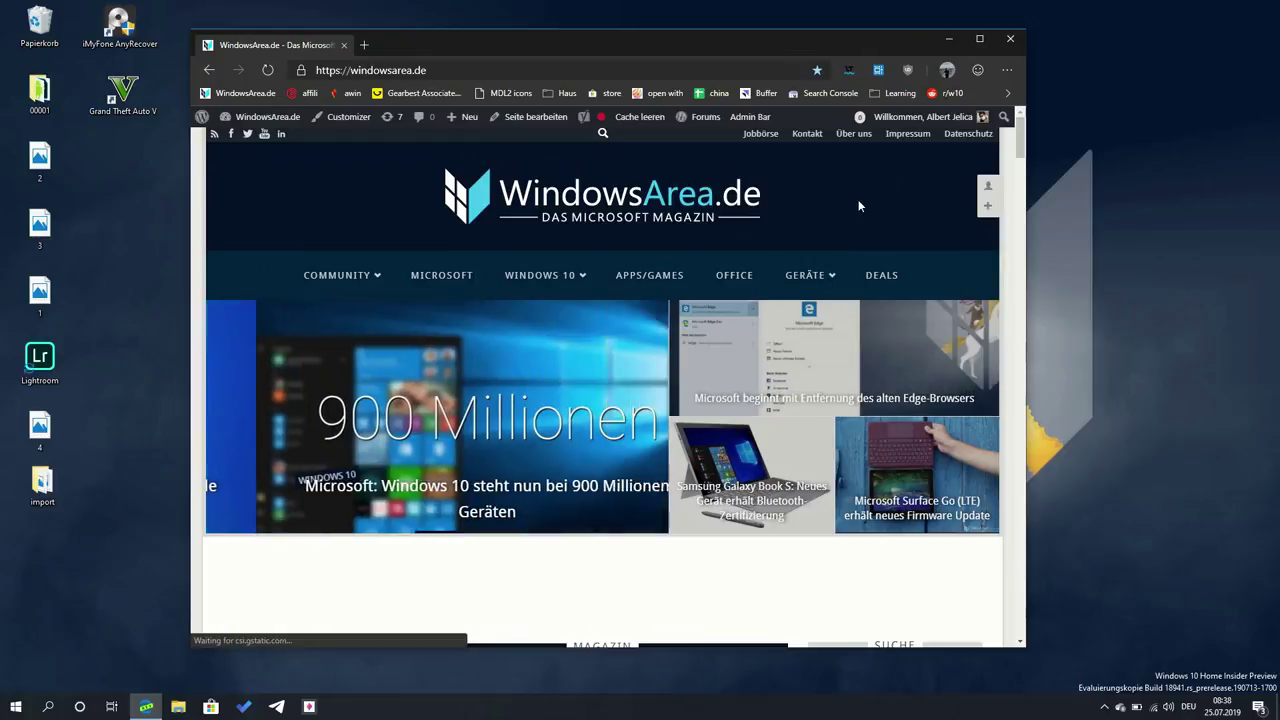
- Snap the Edge window between the left and right screen halves several times, then re-centre it
{"action": "key", "text": "super+Right"}
{"action": "key", "text": "super+Left"}
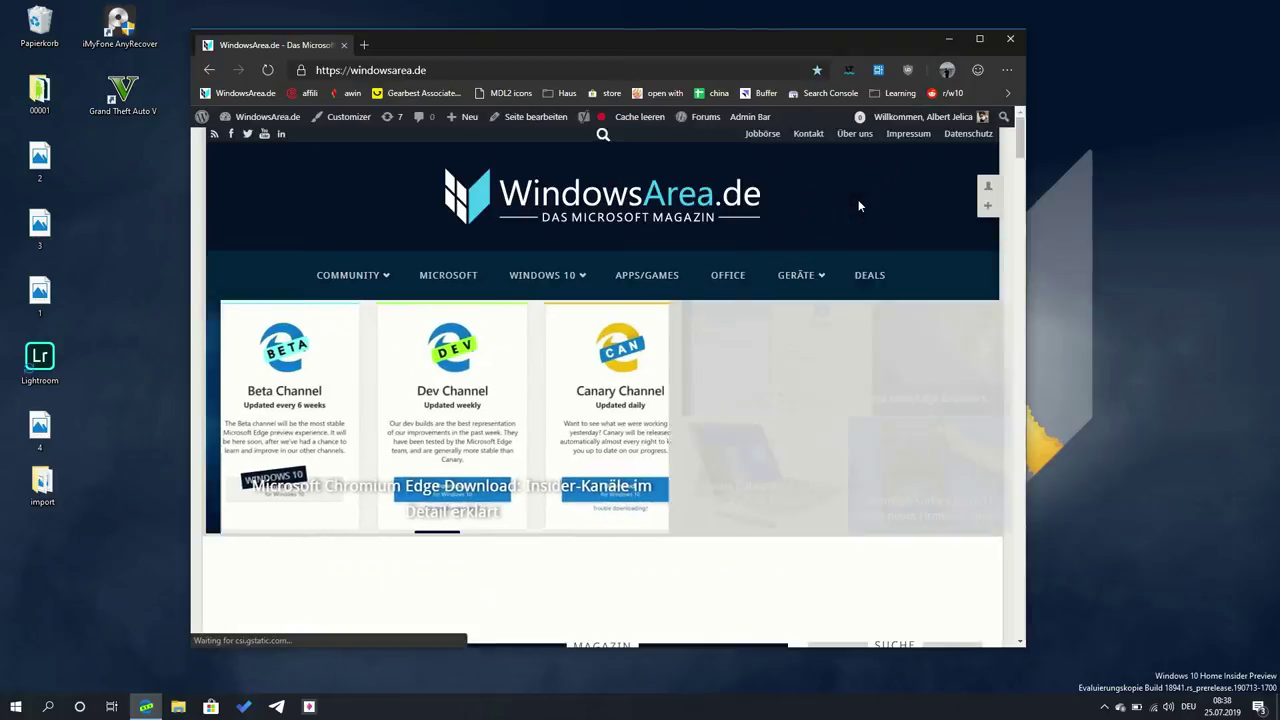
{"action": "key", "text": "super+Left"}
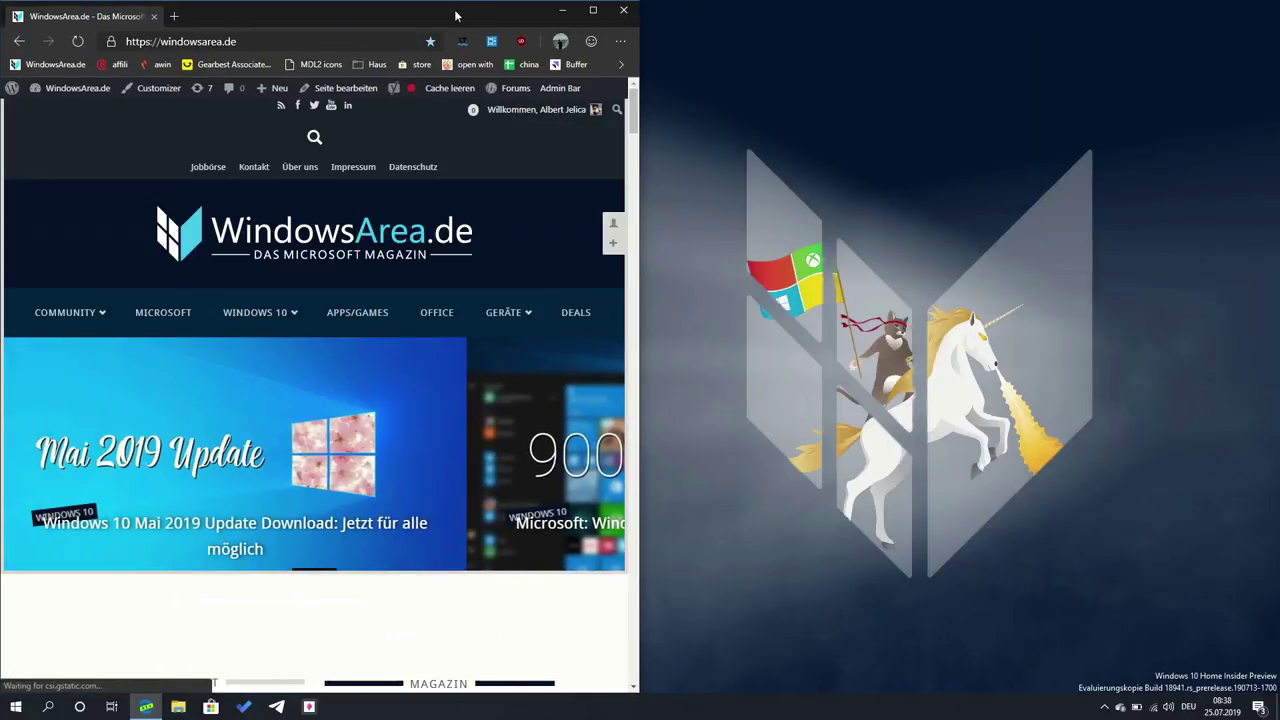
{"action": "key", "text": "super+Right"}
{"action": "key", "text": "super+Right"}
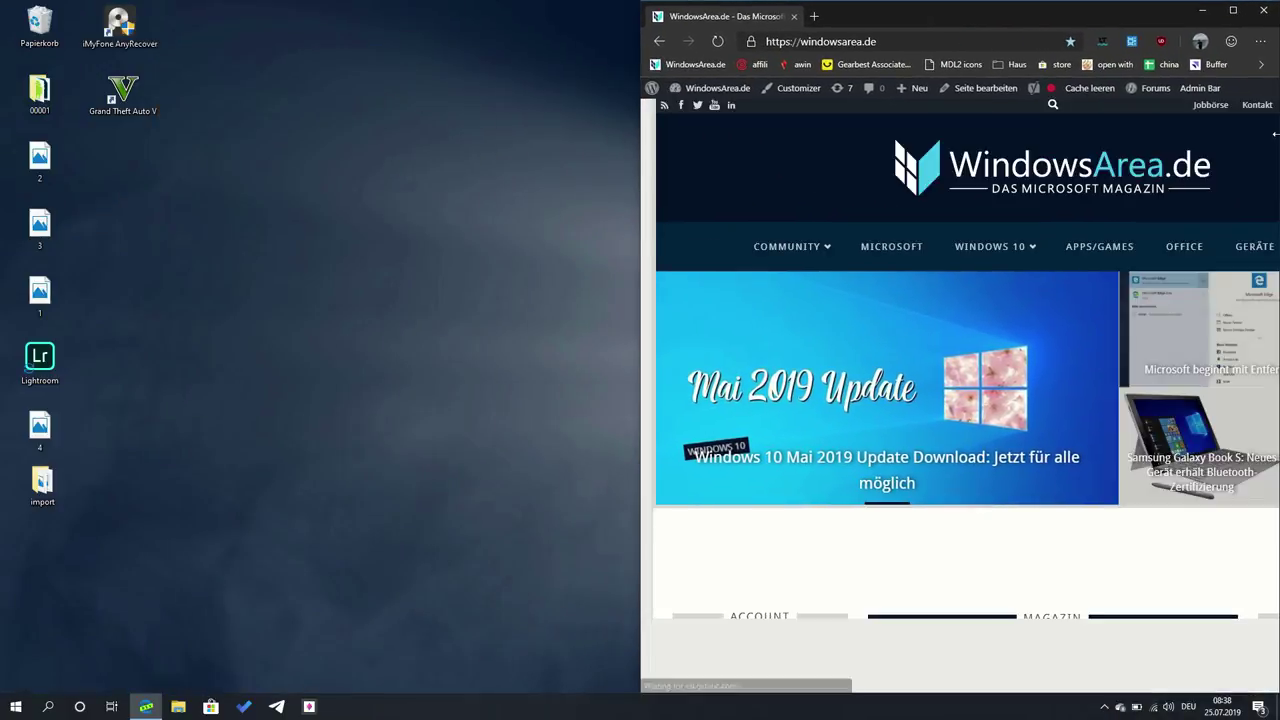
{"action": "key", "text": "super+Left"}
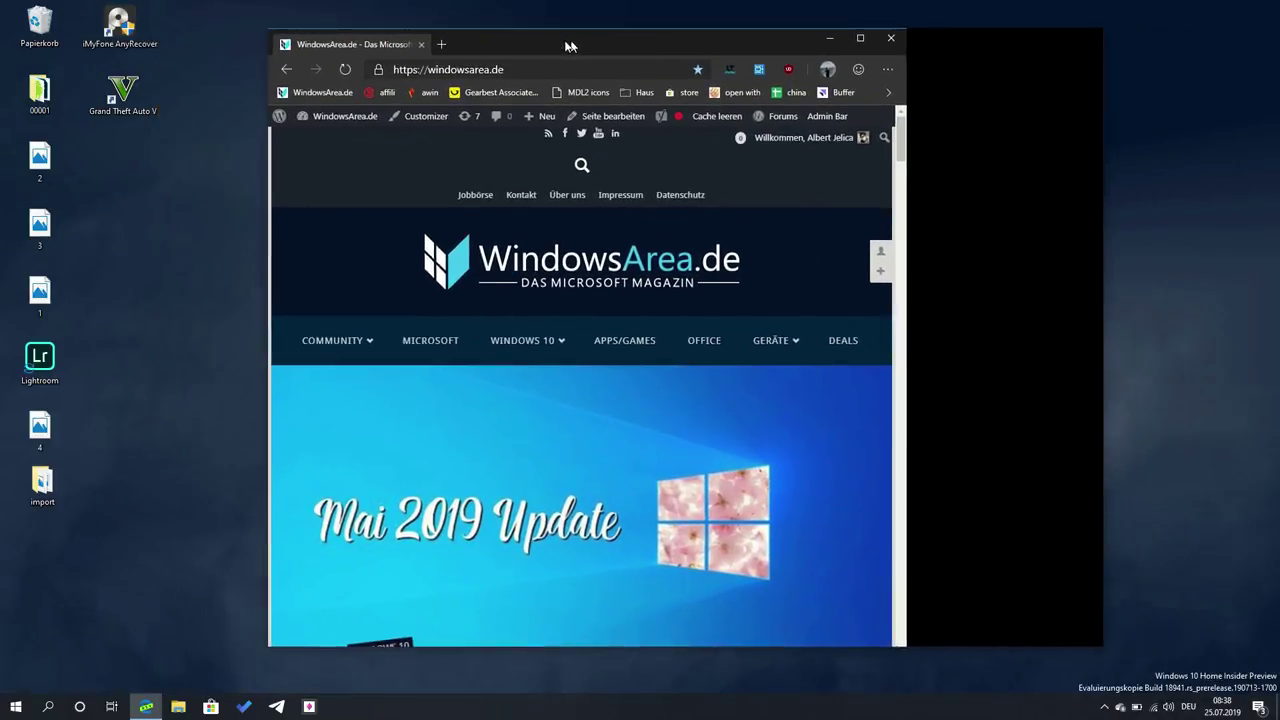
{"action": "key", "text": "super+Left"}
{"action": "key", "text": "super+Right"}
{"action": "key", "text": "super+Right"}
{"action": "key", "text": "super+Left"}
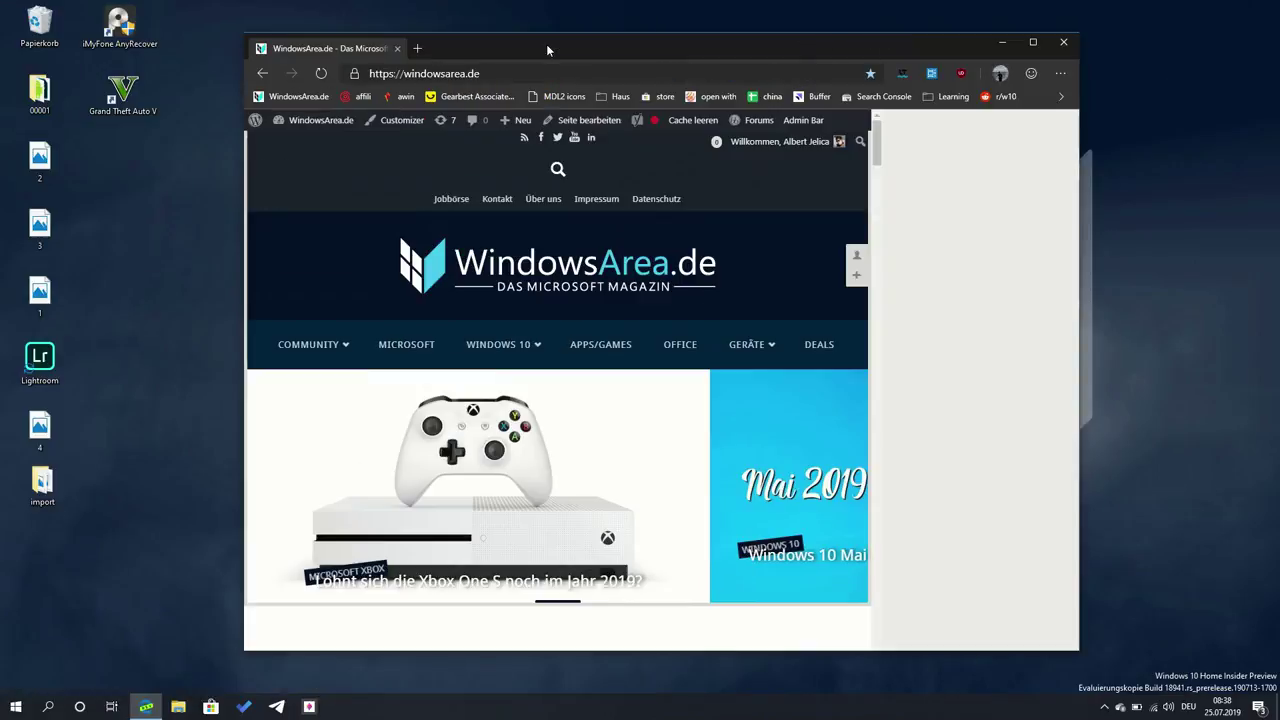
{"action": "key", "text": "super+Right"}
{"action": "key", "text": "super+Left"}
{"action": "left_click_drag", "start_coordinate": [573, 59], "coordinate": [554, 57]}
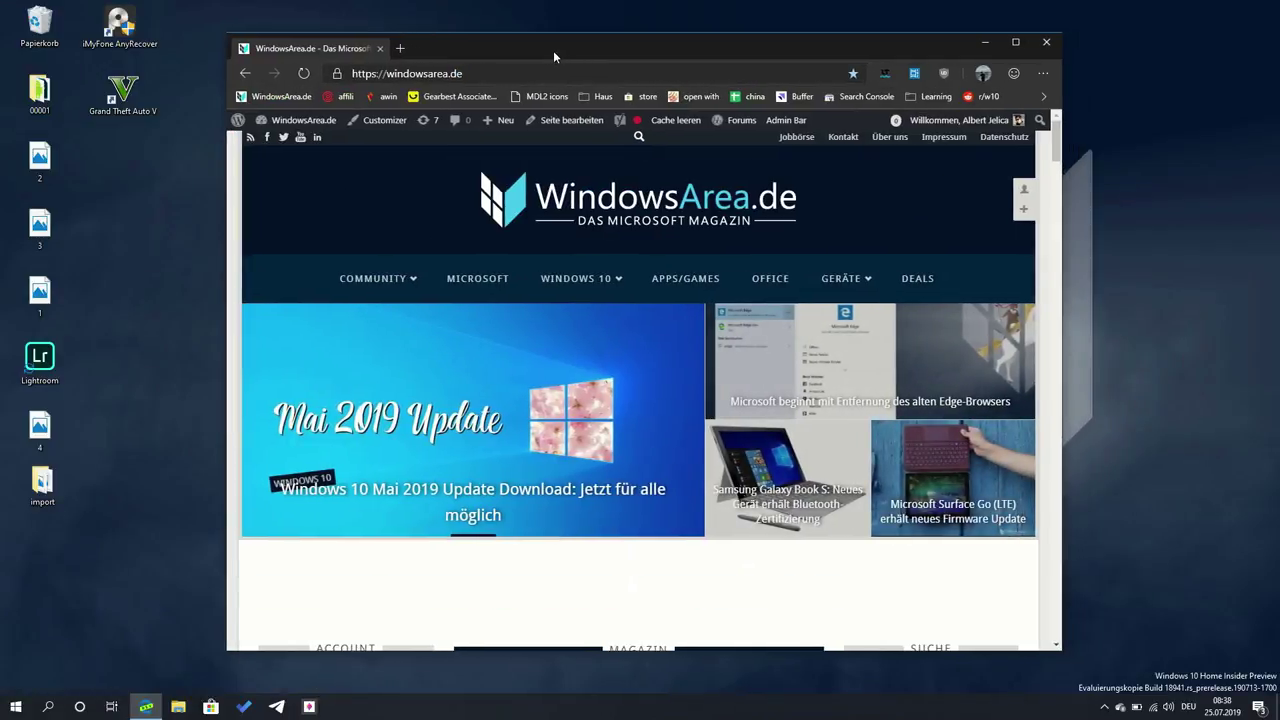
- Maximize Edge, then restore it and minimize it to reveal the desktop
{"action": "double_click", "coordinate": [553, 50]}
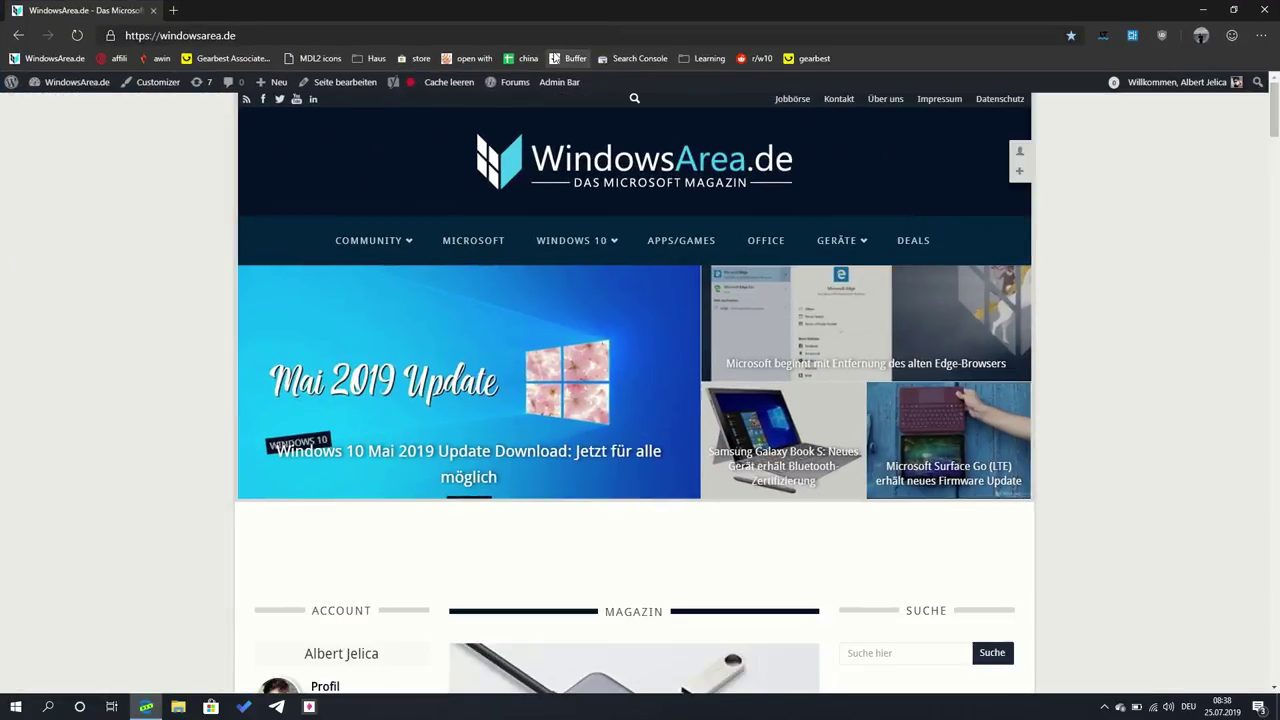
{"action": "key", "text": "super+Down"}
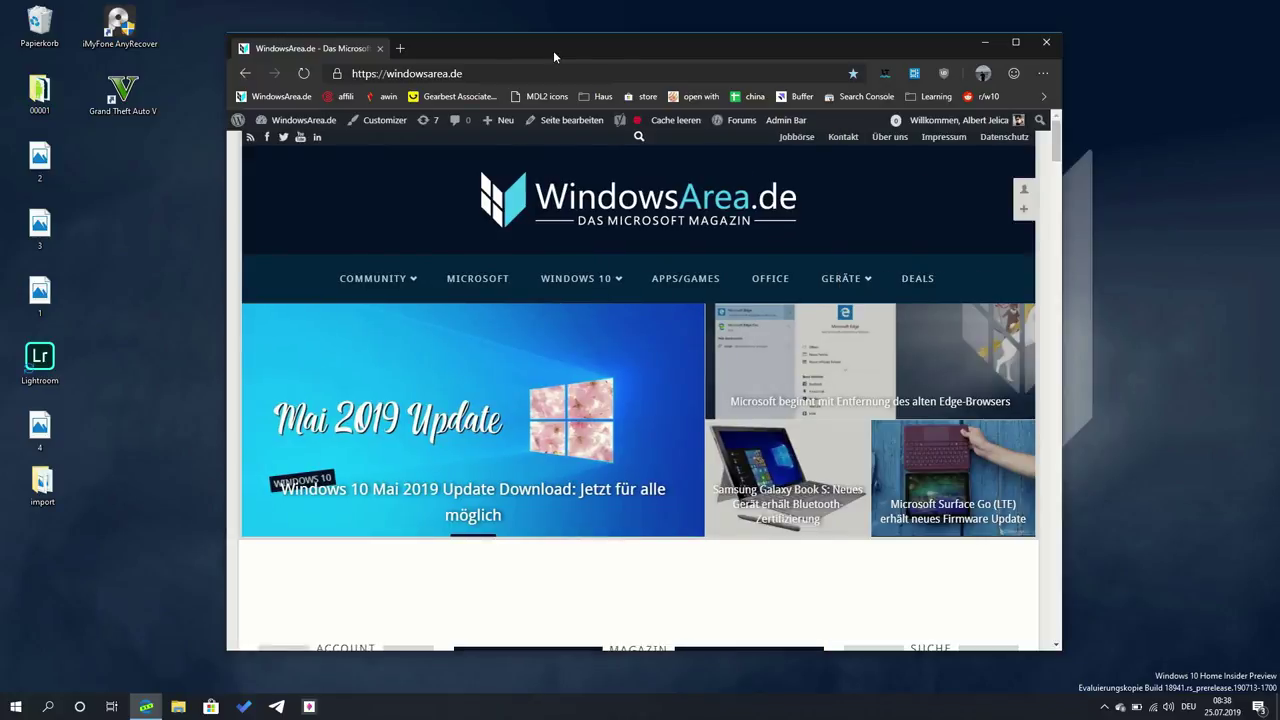
{"action": "key", "text": "super+Down"}
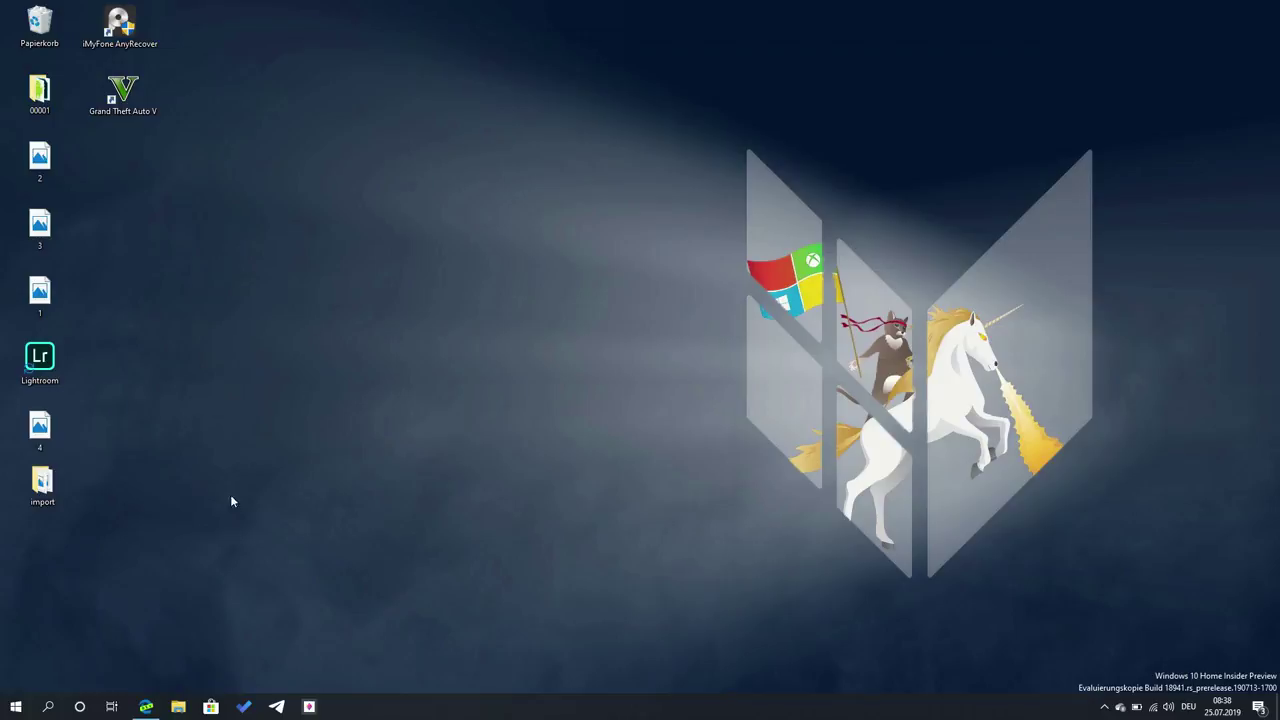
- Bring Edge back with Alt+Tab and open a new File Explorer window with Win+E
{"action": "key", "text": "alt+Tab"}
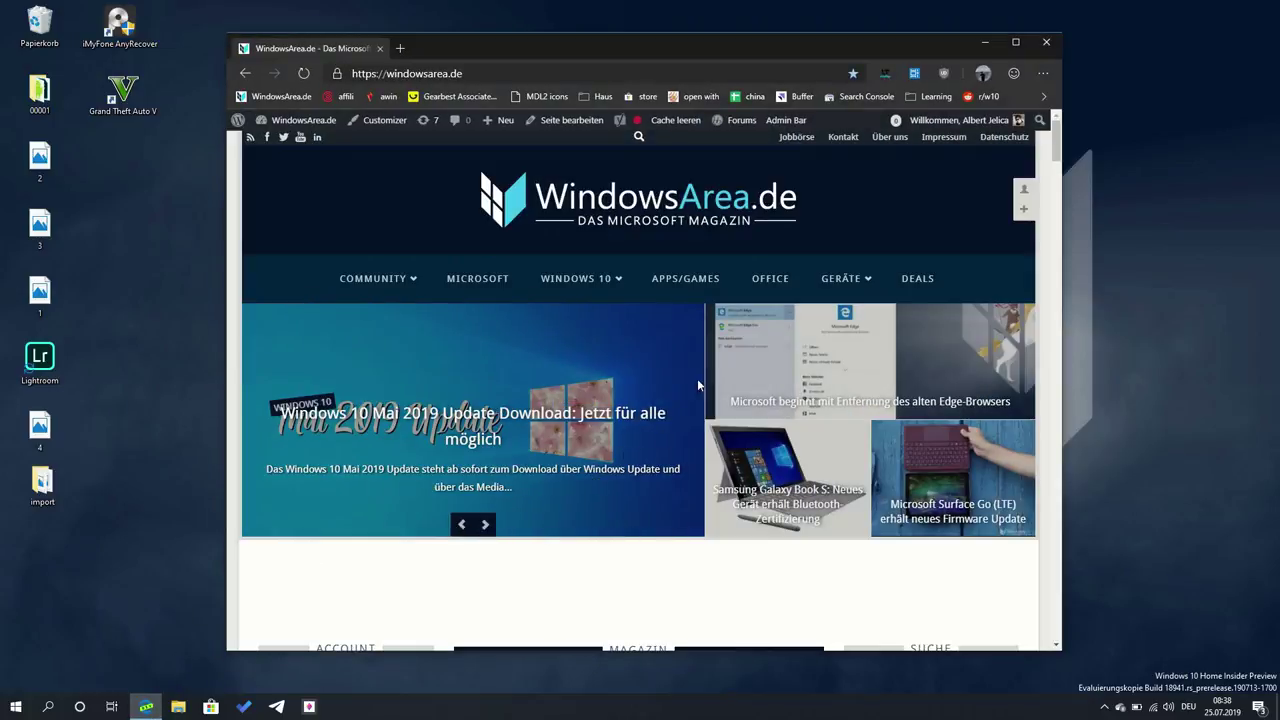
{"action": "key", "text": "alt+Tab"}
{"action": "mouse_move", "coordinate": [850, 278]}
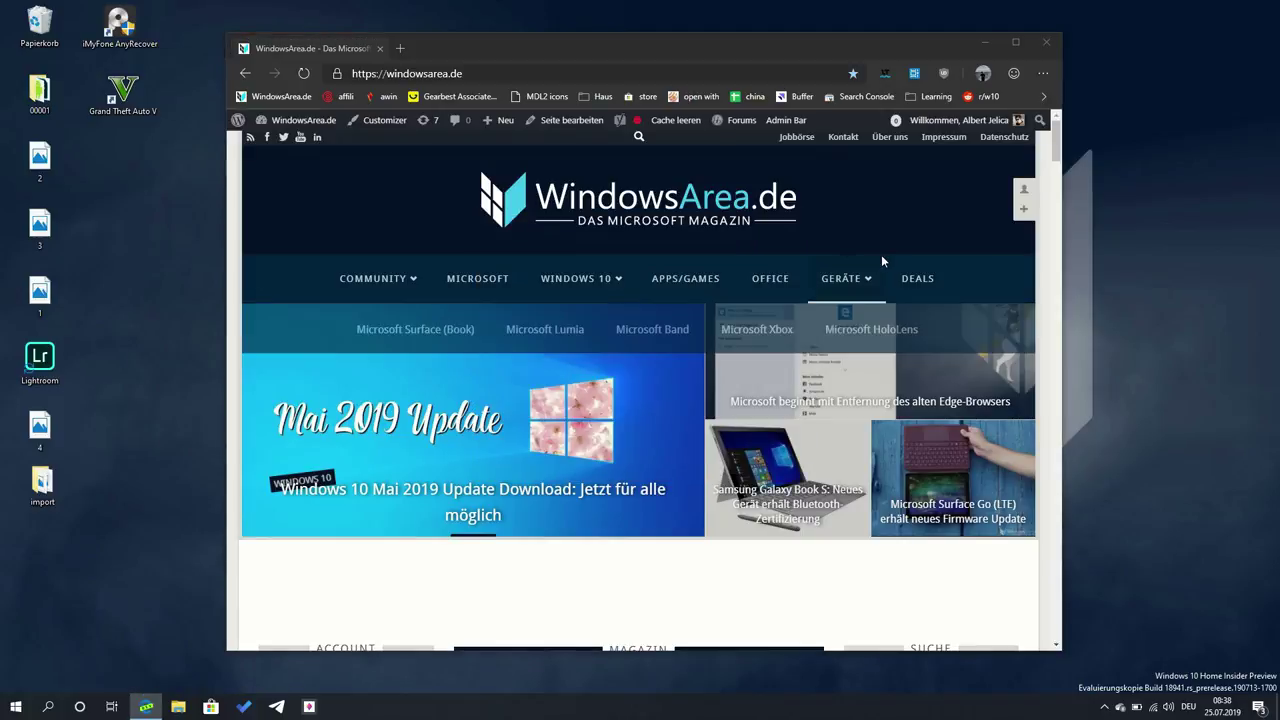
{"action": "key", "text": "super+e"}
{"action": "left_click_drag", "start_coordinate": [577, 186], "coordinate": [715, 160]}
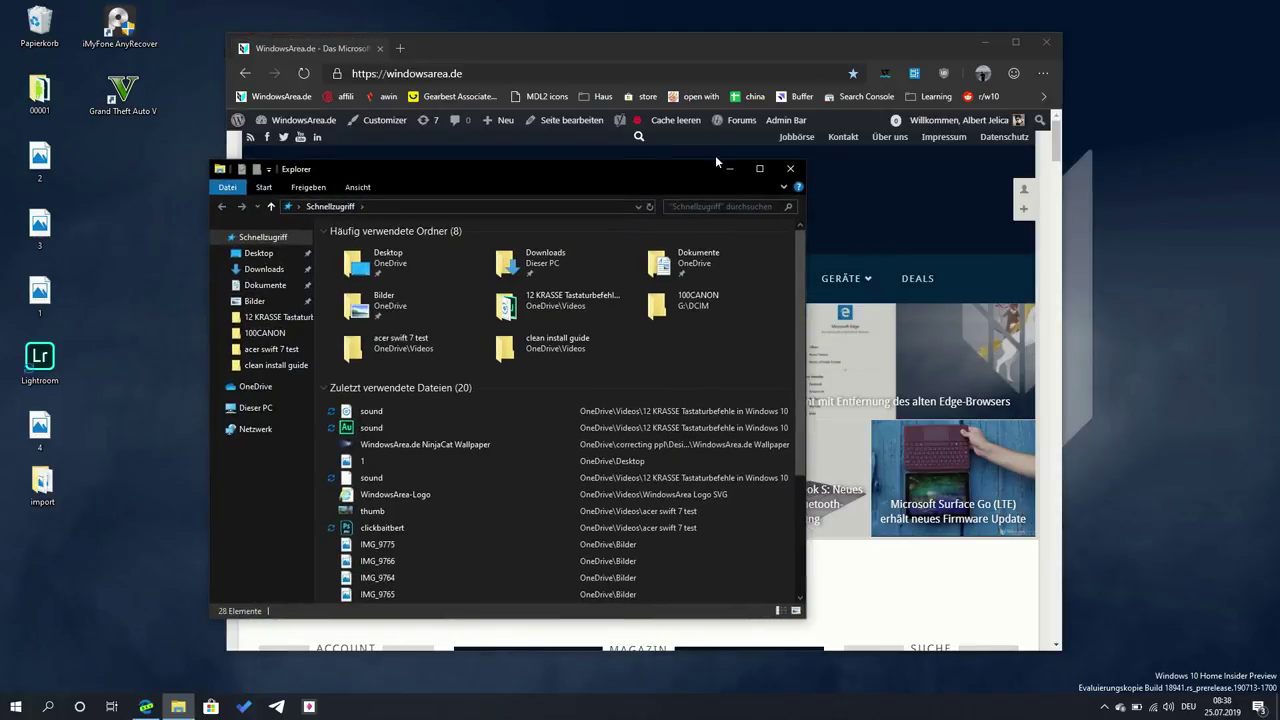
- Switch between Edge and Explorer, then open the Windows 10 Mai 2019 Update article in Edge
{"action": "key", "text": "alt+Tab"}
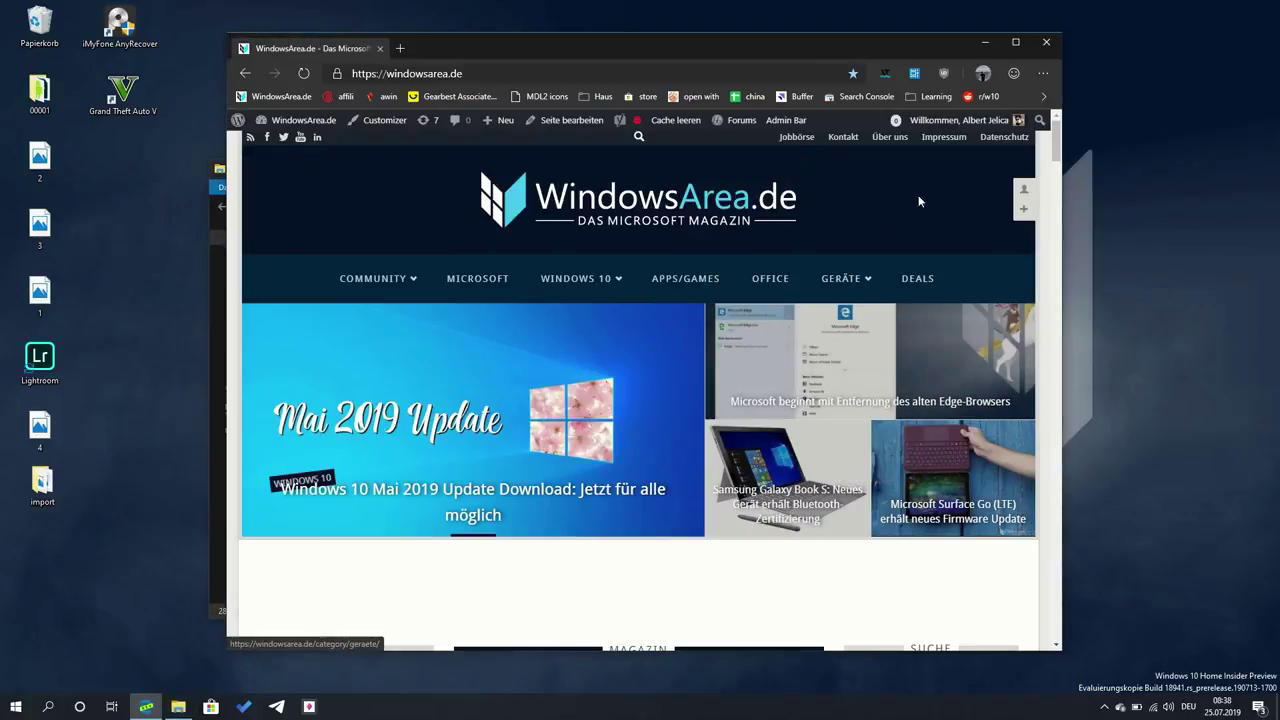
{"action": "left_click_drag", "start_coordinate": [916, 49], "coordinate": [972, 48]}
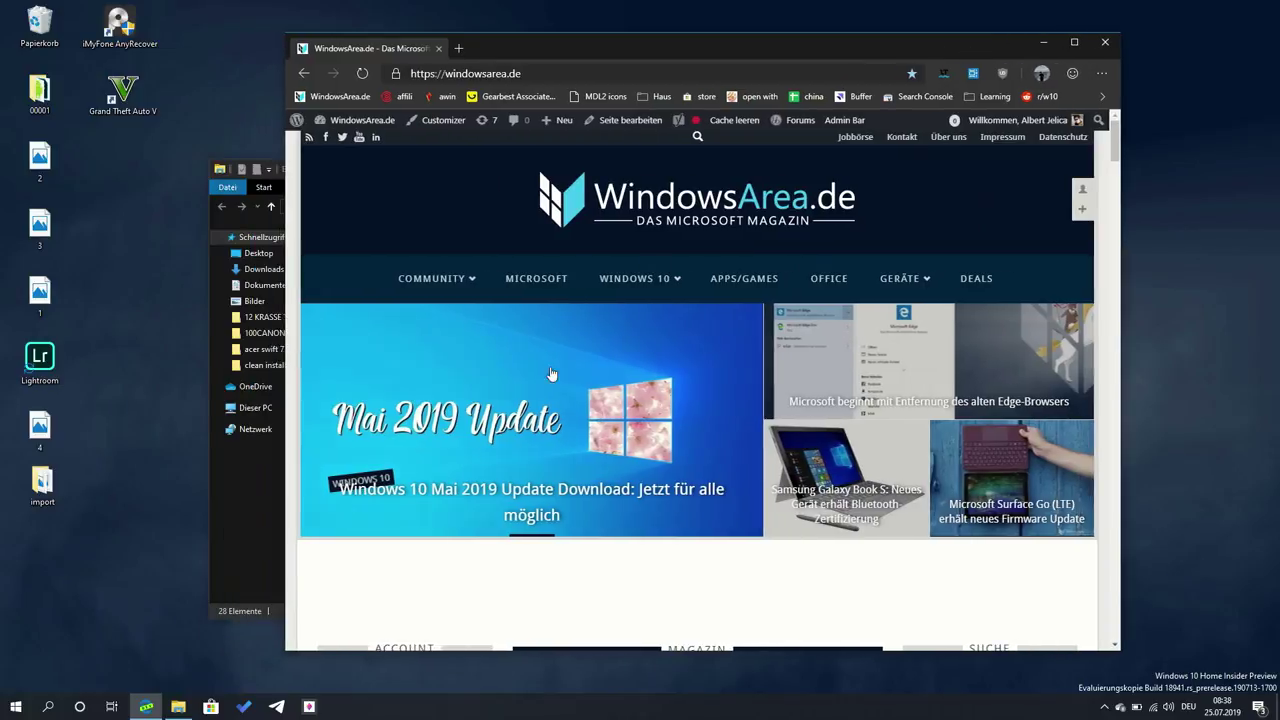
{"action": "left_click", "coordinate": [254, 479]}
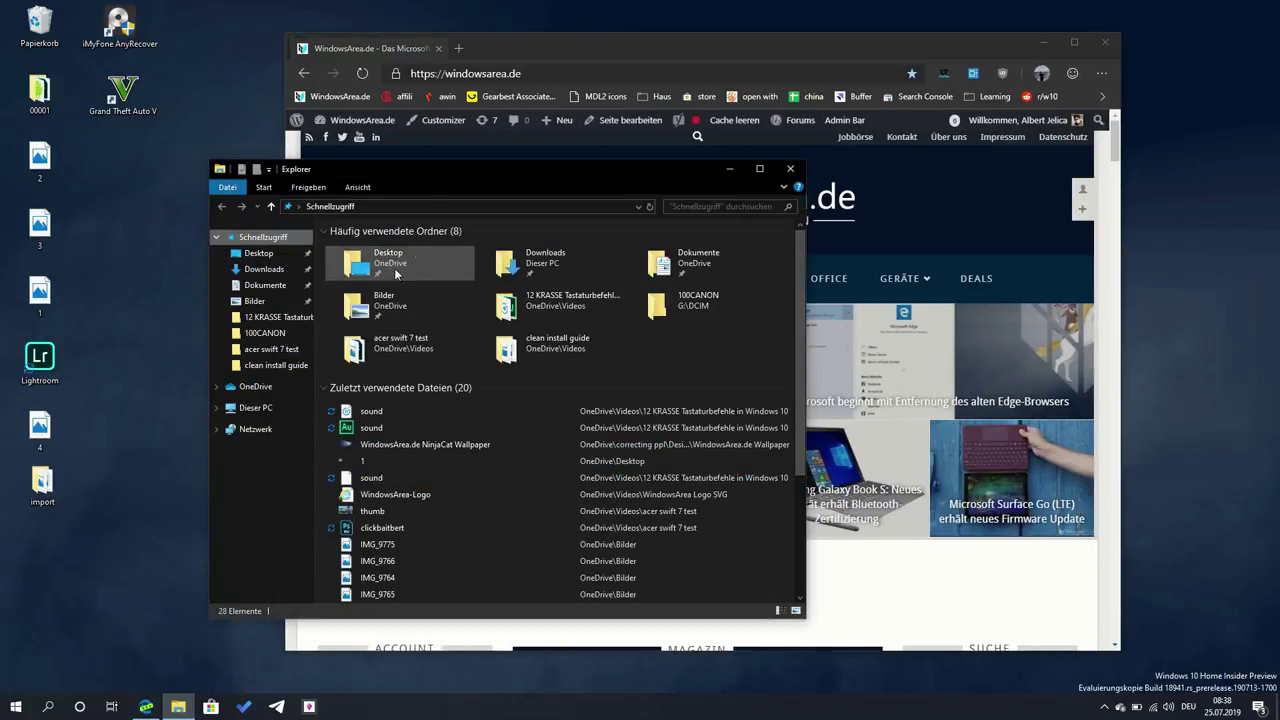
{"action": "left_click", "coordinate": [485, 64]}
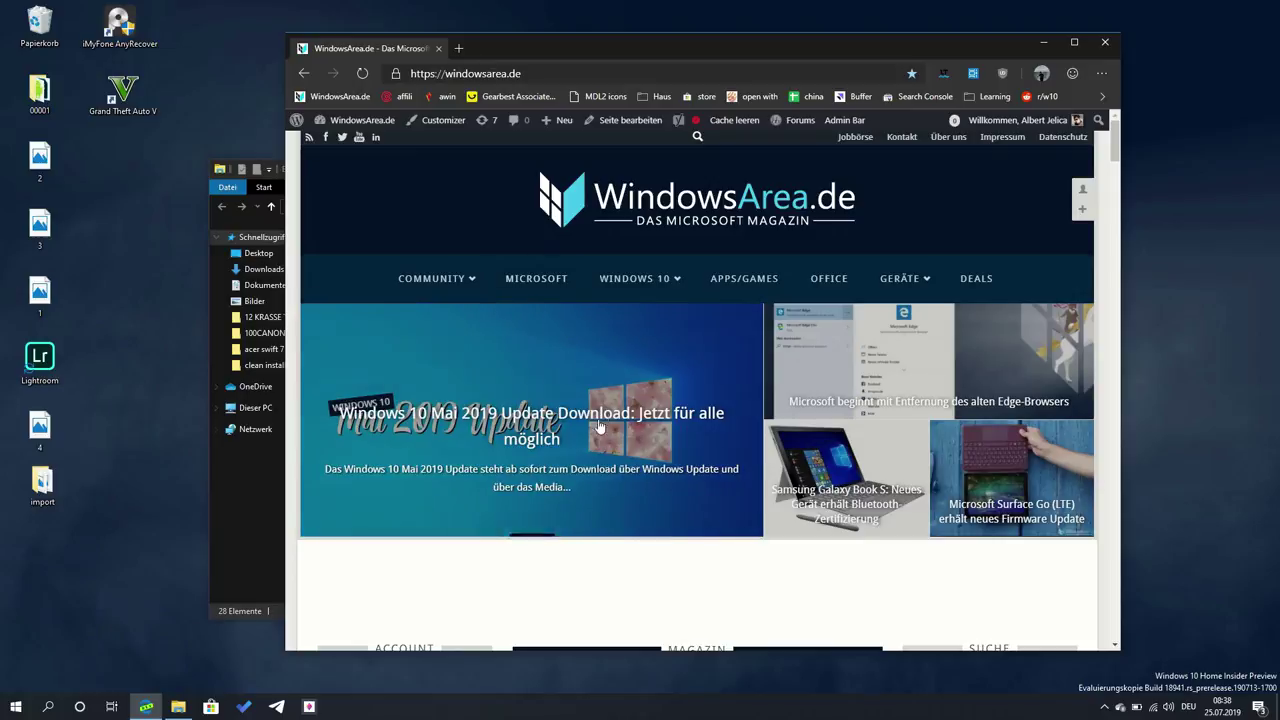
{"action": "left_click", "coordinate": [533, 424]}
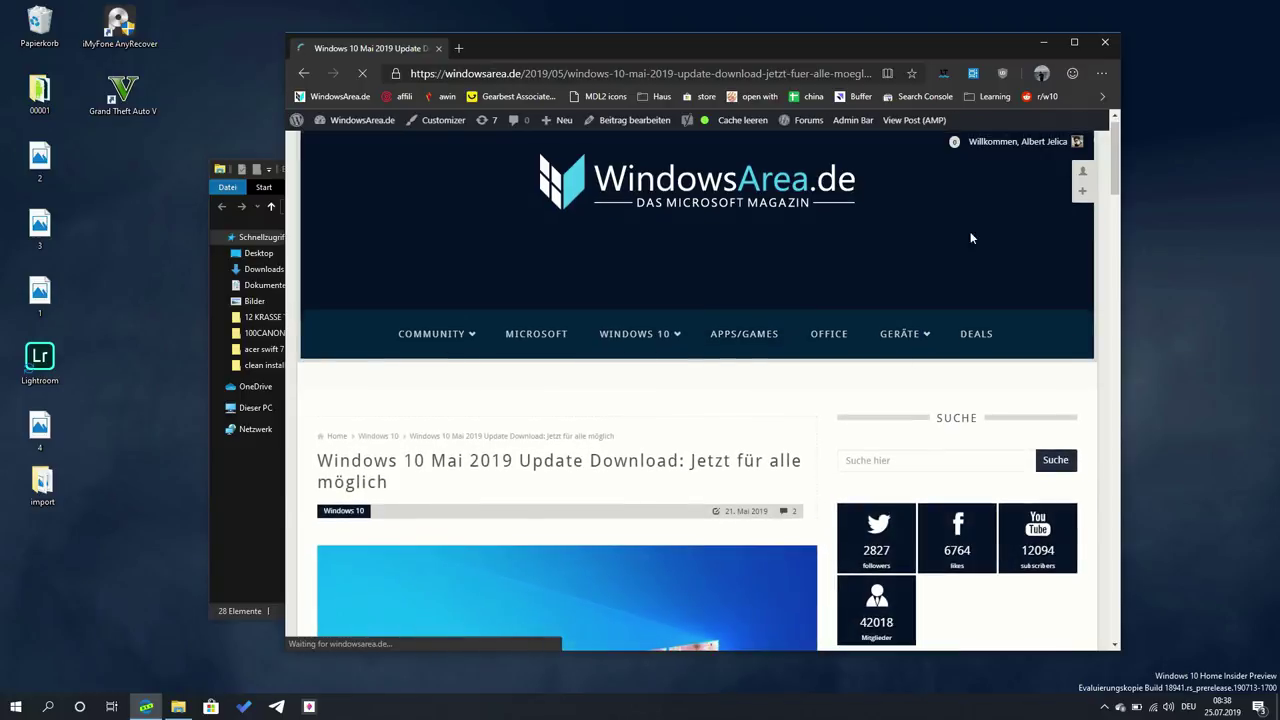
{"action": "key", "text": "alt+space"}
{"action": "key", "text": "v"}
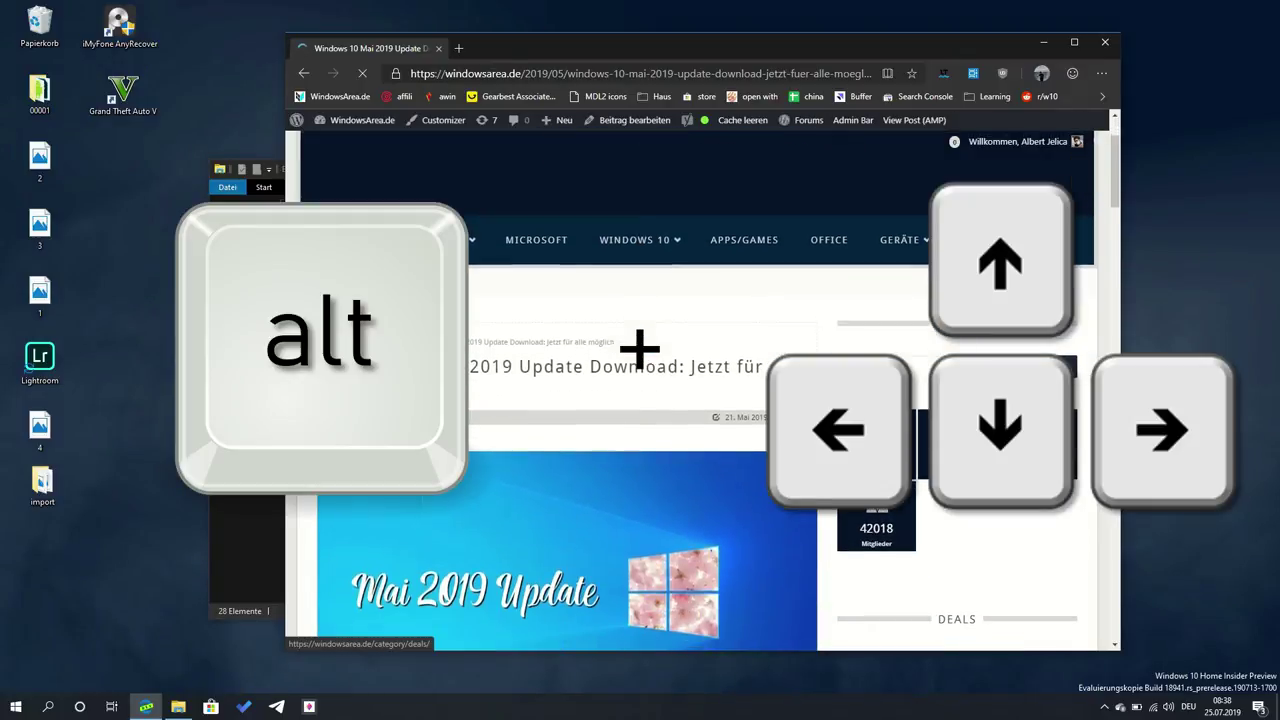
{"action": "key", "text": "Escape"}
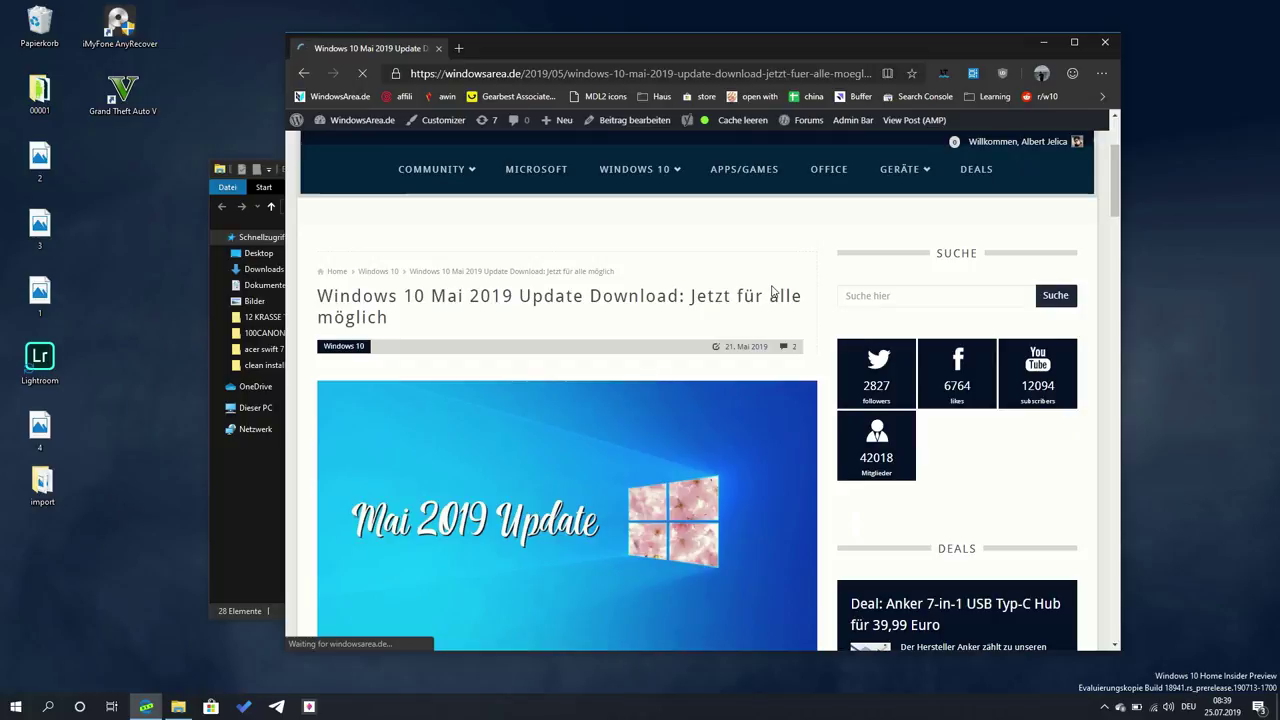
{"action": "key", "text": "alt+Home"}
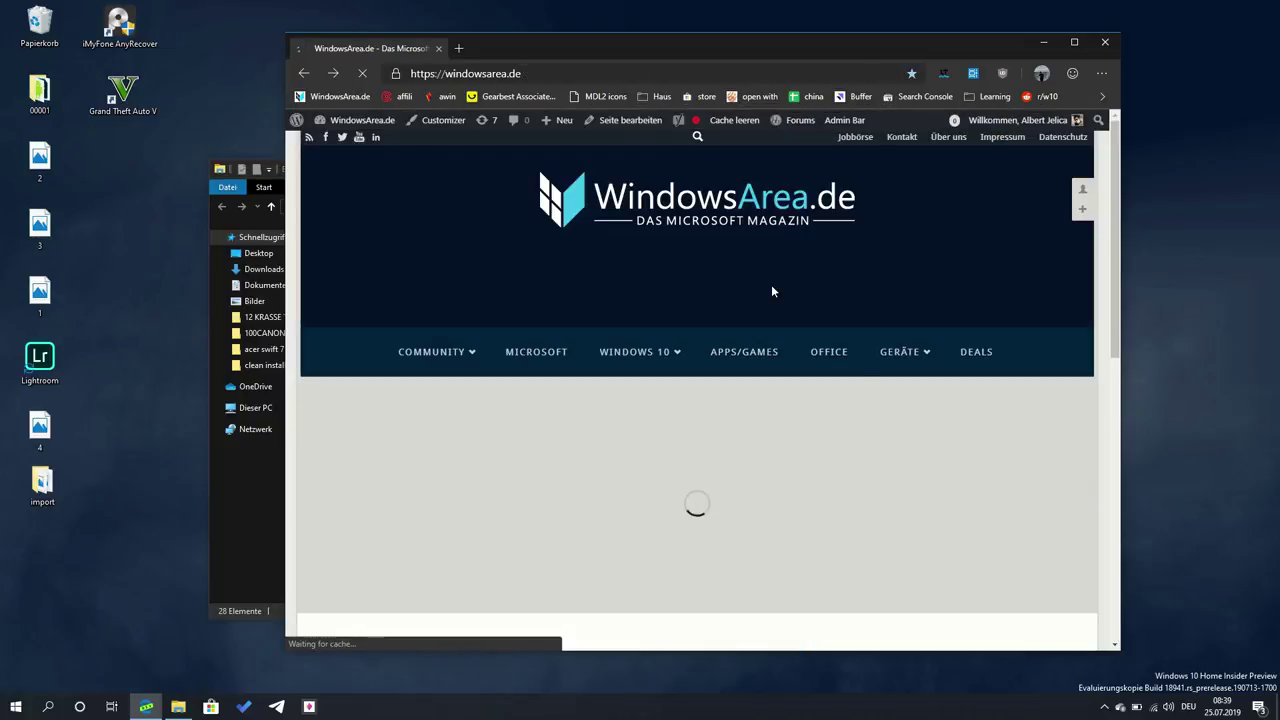
{"action": "scroll", "coordinate": [771, 284], "scroll_direction": "down", "scroll_amount": 3}
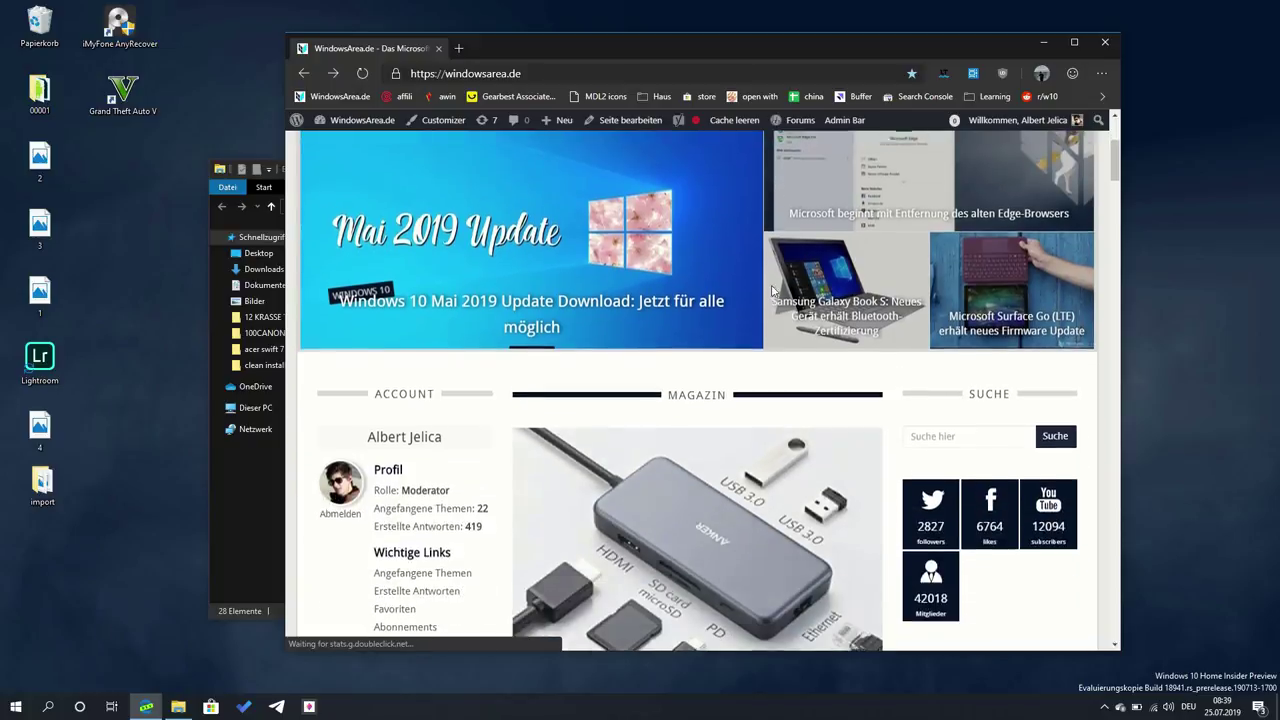
{"action": "left_click", "coordinate": [771, 290]}
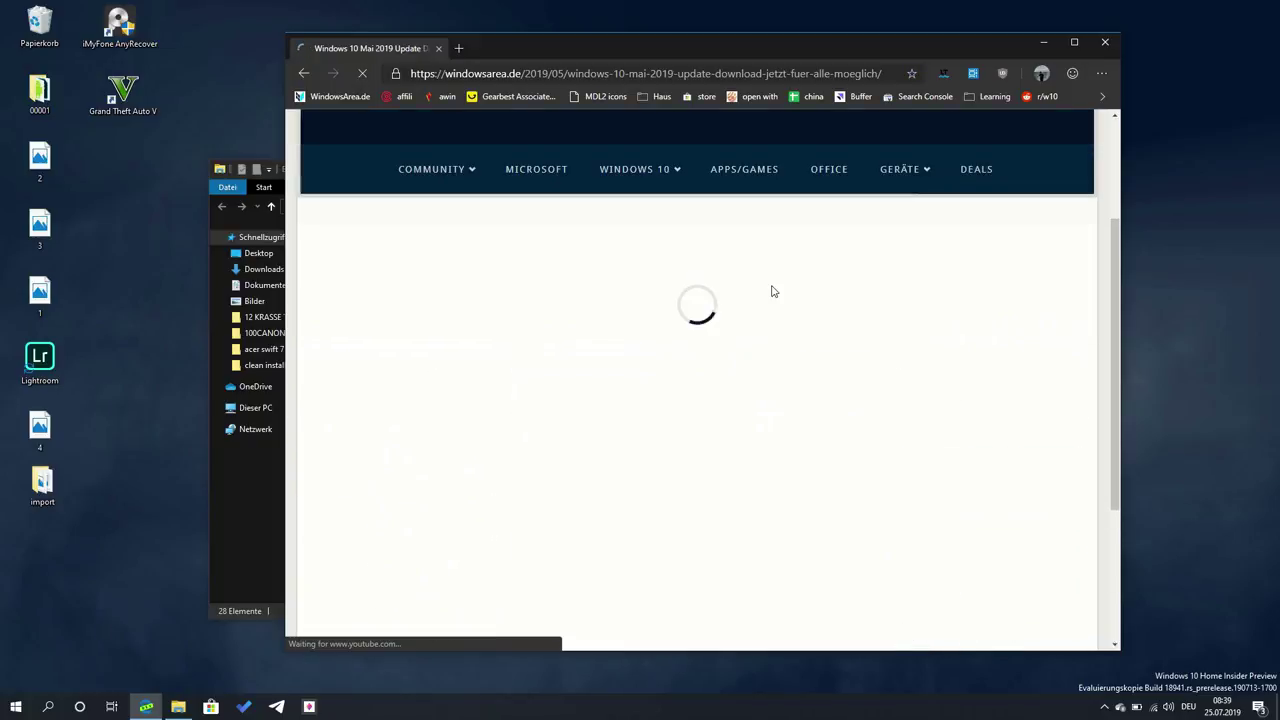
- In Explorer, browse OneDrive's Bilder folder, then Downloads, selecting the GTAV_Setup_Tool file
{"action": "left_click", "coordinate": [214, 511]}
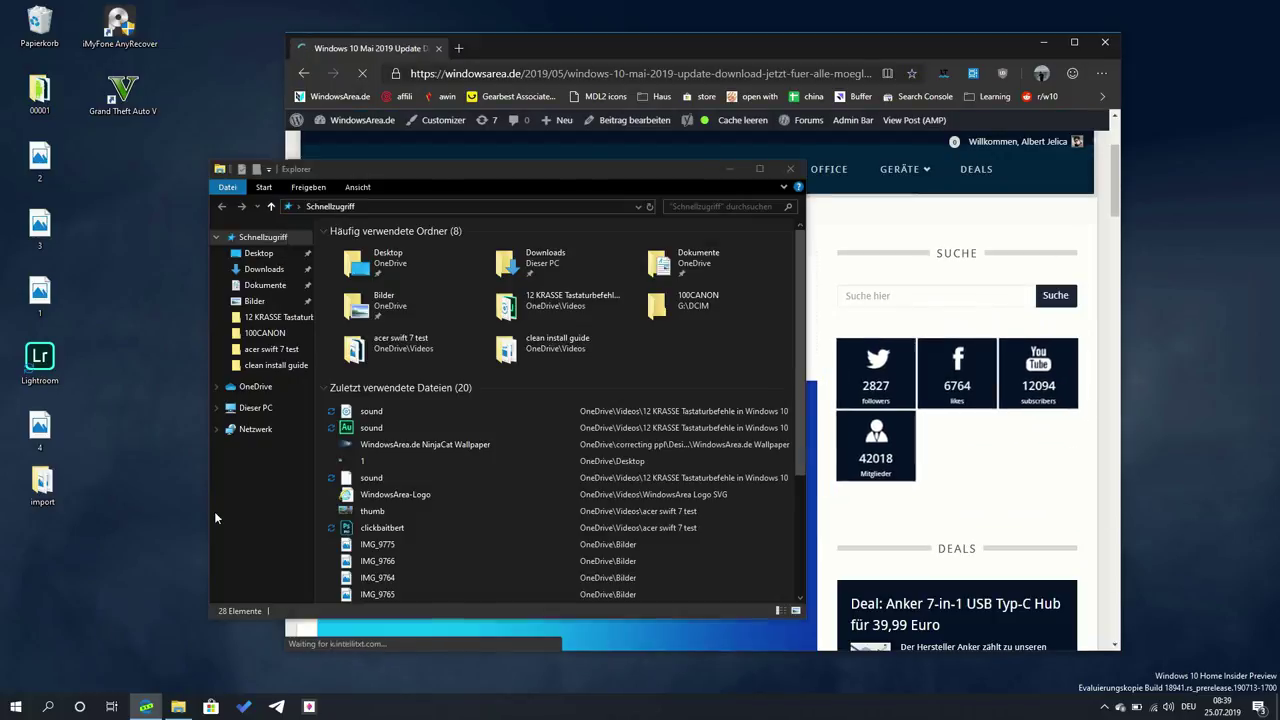
{"action": "left_click", "coordinate": [250, 388]}
{"action": "left_click", "coordinate": [390, 332]}
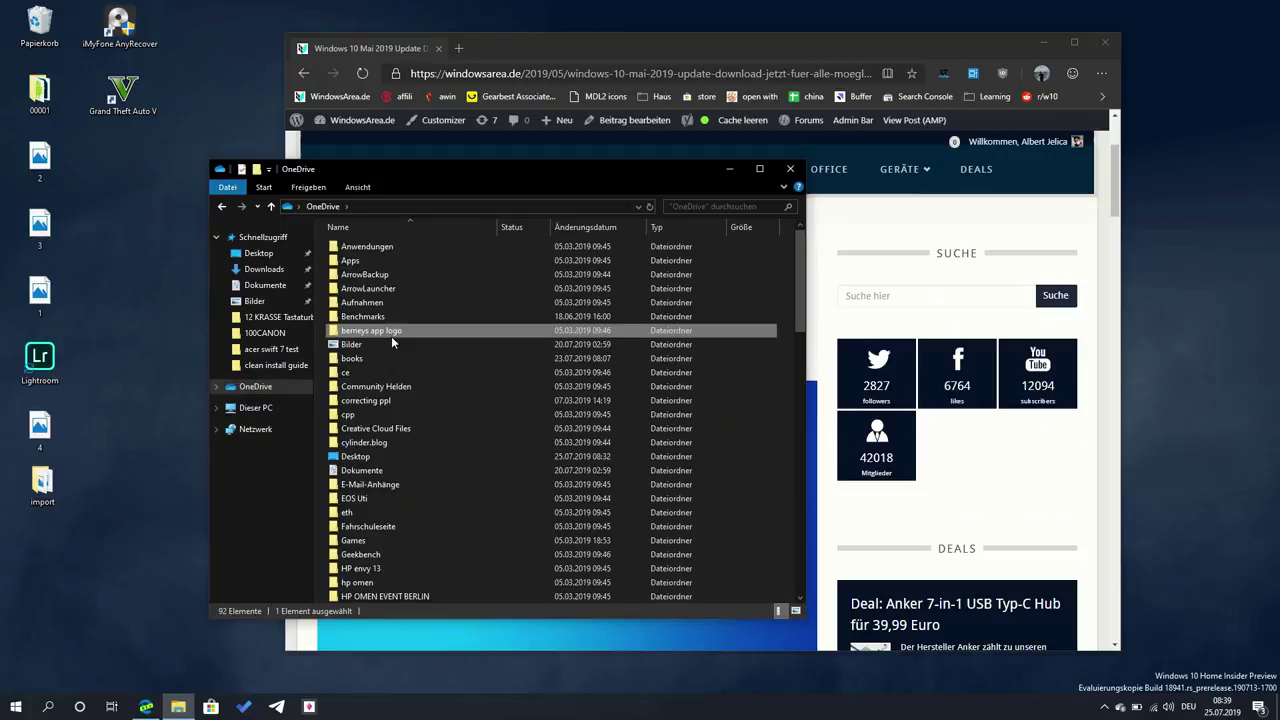
{"action": "double_click", "coordinate": [404, 344]}
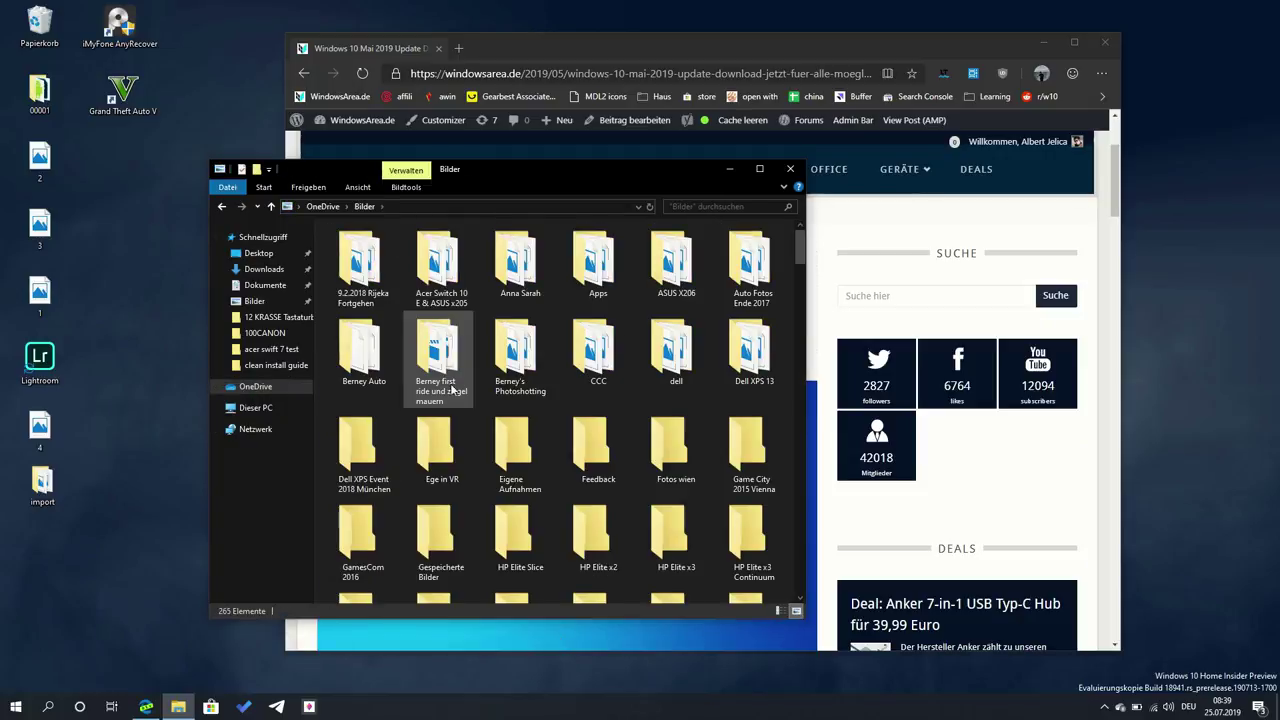
{"action": "left_click", "coordinate": [263, 269]}
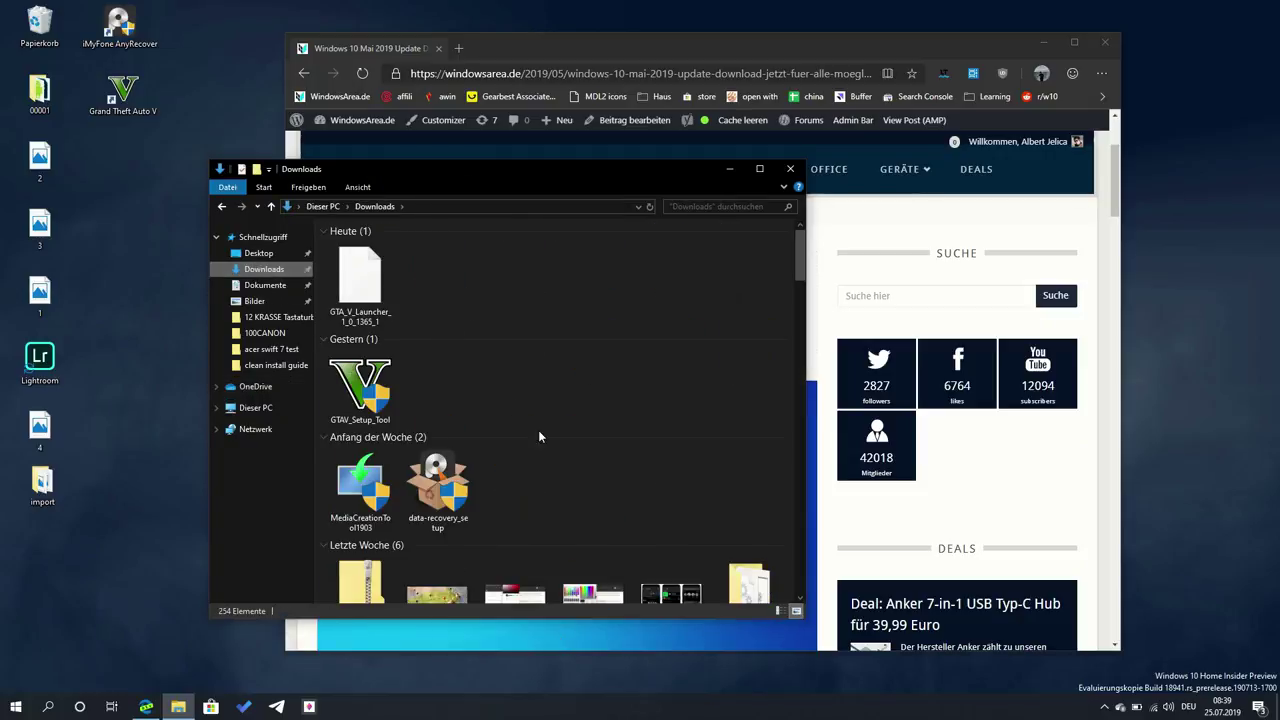
{"action": "left_click", "coordinate": [482, 346]}
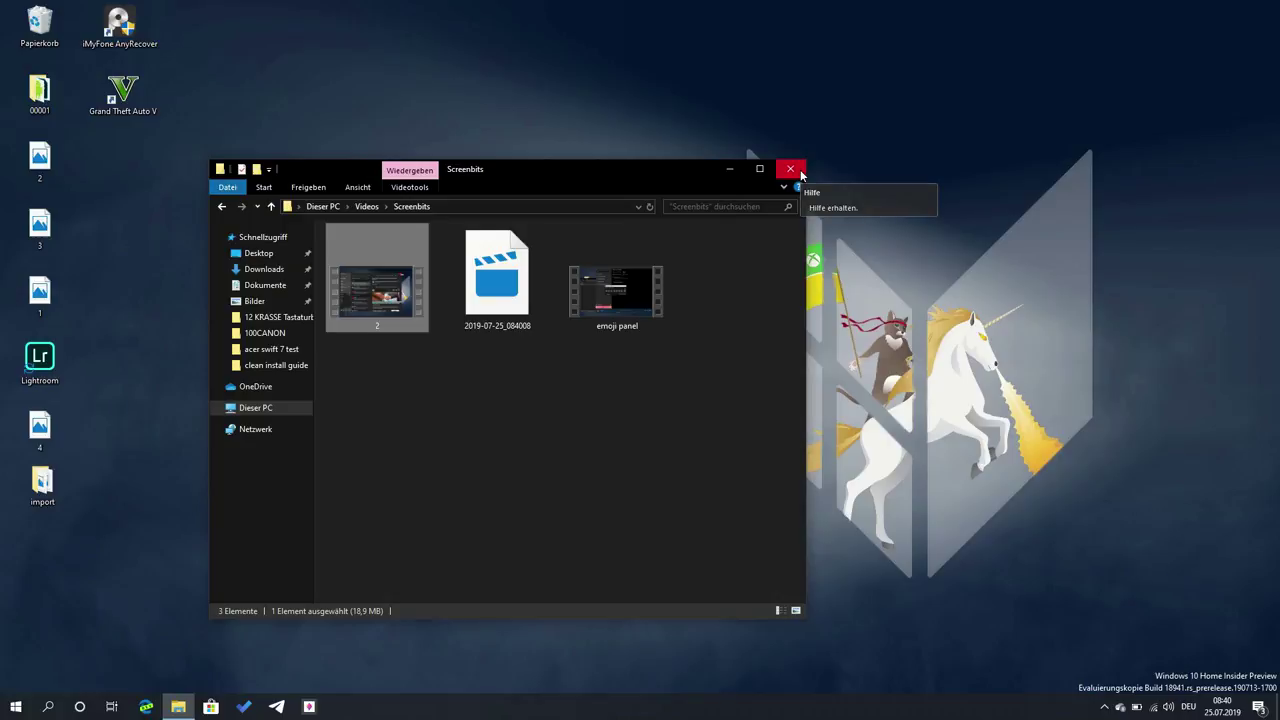
{"action": "key", "text": "super"}
{"action": "type", "text": "paint"}
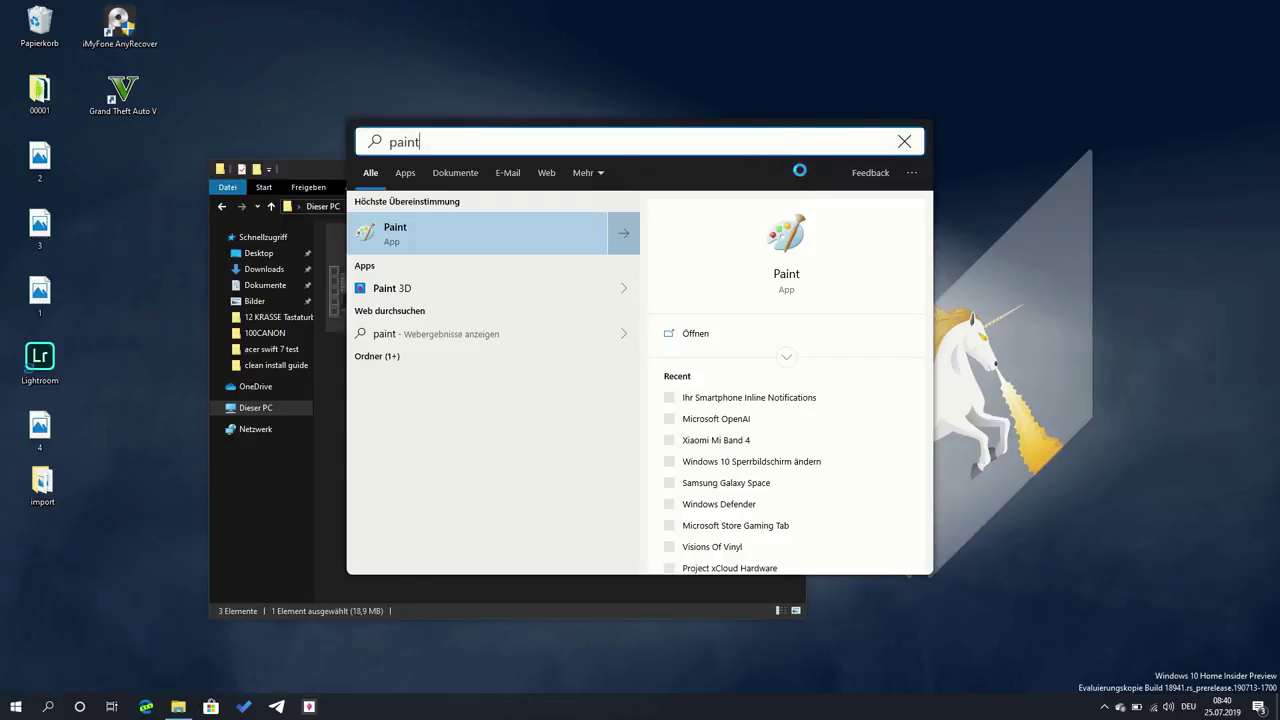
{"action": "key", "text": "Return"}
{"action": "key", "text": "ctrl+v"}
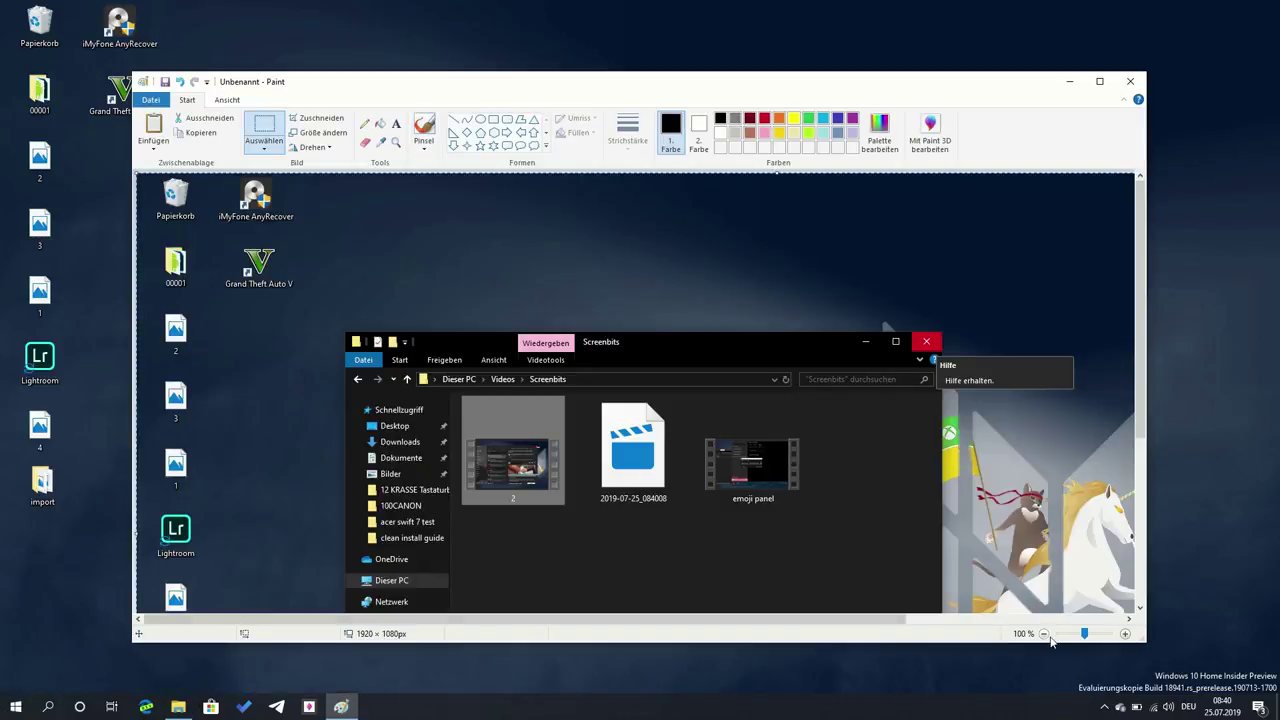
{"action": "left_click", "coordinate": [1045, 635]}
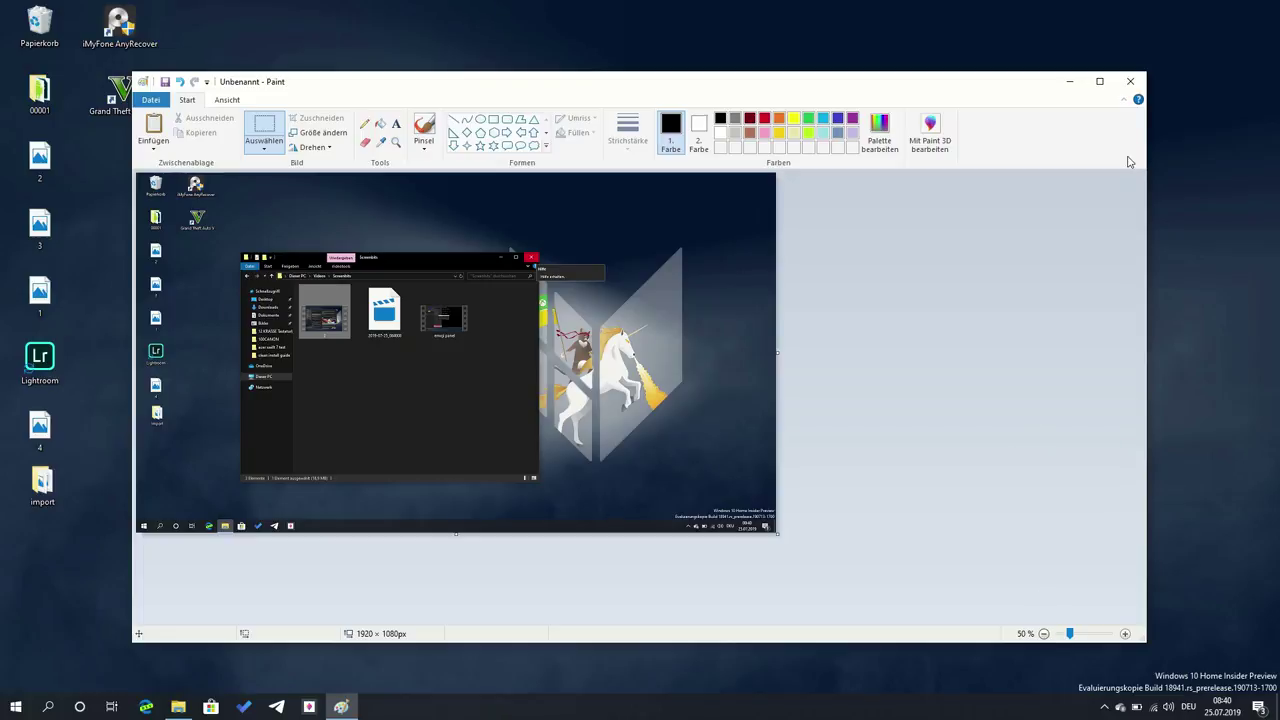
{"action": "left_click", "coordinate": [1143, 81]}
{"action": "left_click", "coordinate": [646, 371]}
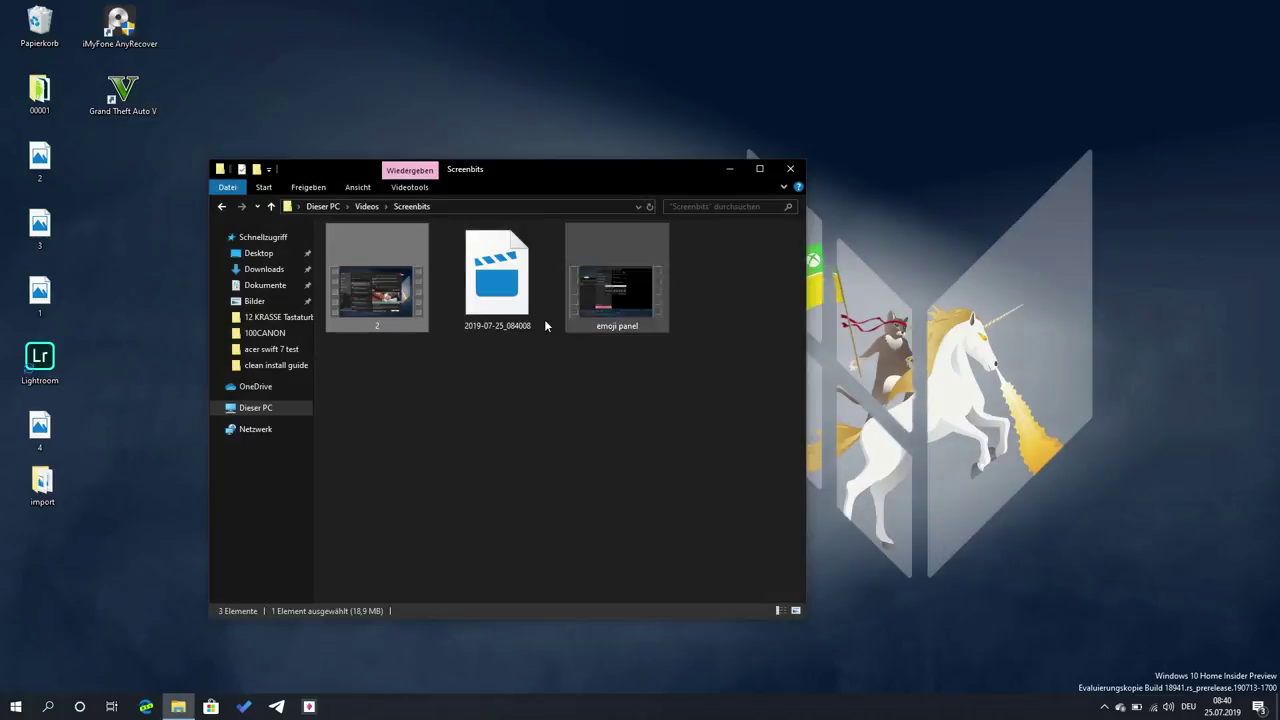
- Open the Bilder > Screenshots folder and move the Explorer window up and to the right
{"action": "left_click", "coordinate": [254, 301]}
{"action": "double_click", "coordinate": [664, 470]}
{"action": "scroll", "coordinate": [667, 485], "scroll_direction": "down", "scroll_amount": 1}
{"action": "scroll", "coordinate": [663, 482], "scroll_direction": "up", "scroll_amount": 1}
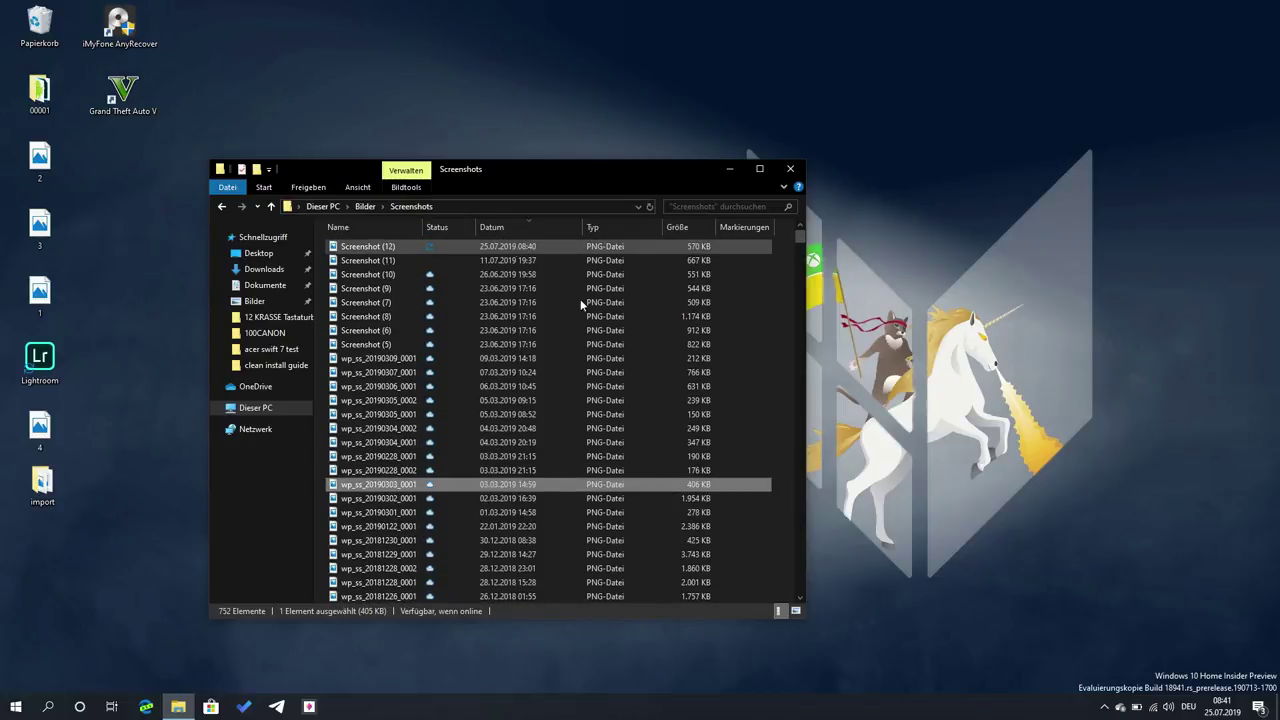
{"action": "left_click", "coordinate": [996, 477]}
{"action": "left_click_drag", "start_coordinate": [556, 166], "coordinate": [695, 142]}
- Save a full-screen screenshot as Screenshot (13) with Win+PrtScn, then shift Explorer slightly left
{"action": "key", "text": "super+Print"}
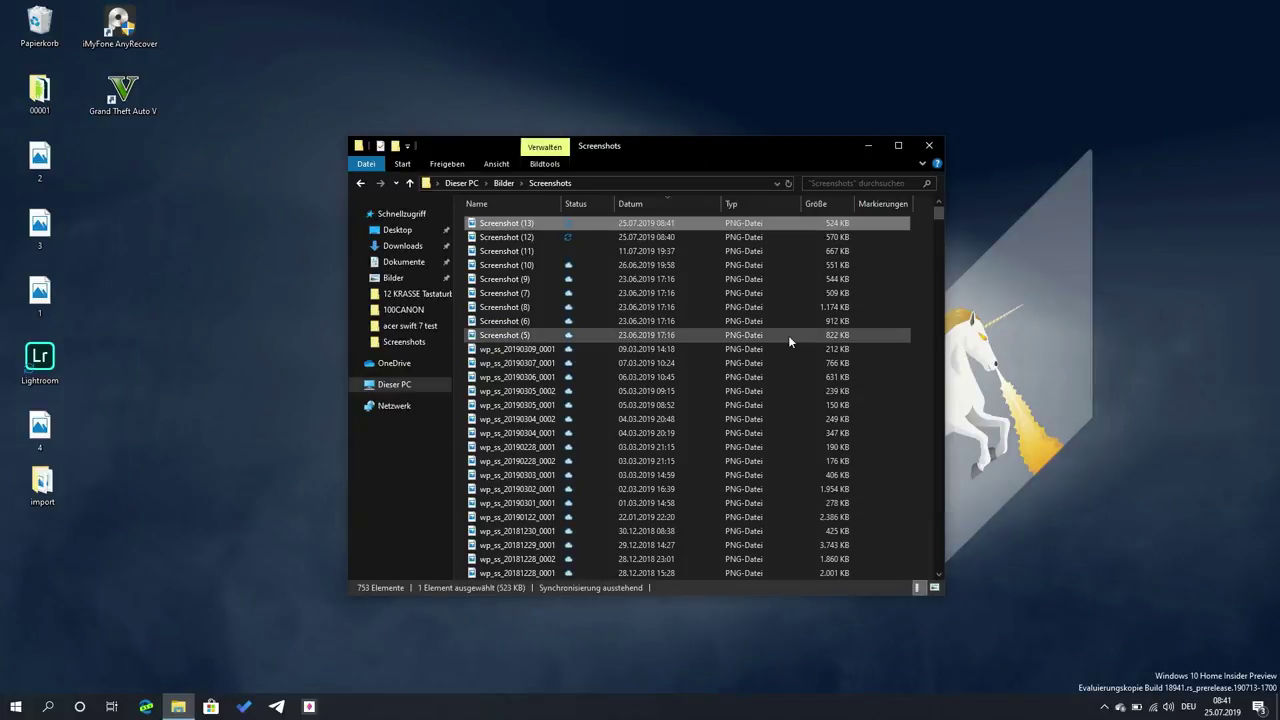
{"action": "left_click", "coordinate": [1016, 264]}
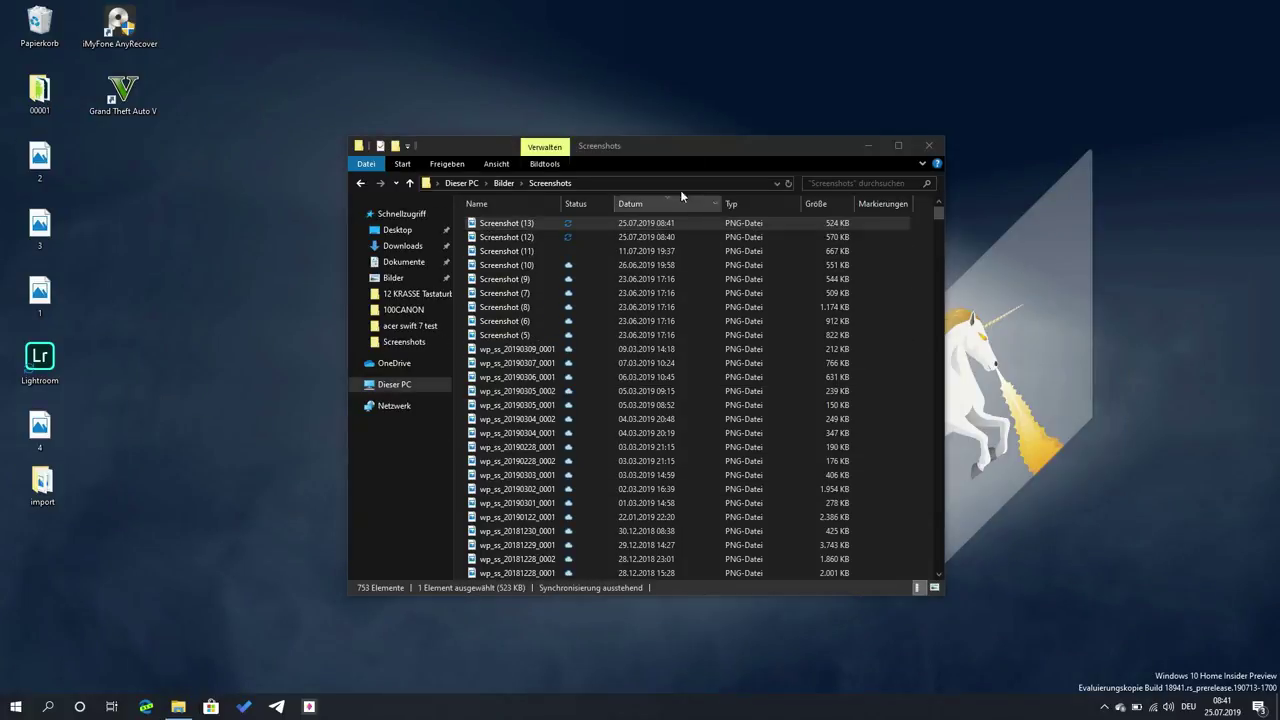
{"action": "left_click", "coordinate": [650, 136]}
{"action": "left_click_drag", "start_coordinate": [654, 146], "coordinate": [596, 146]}
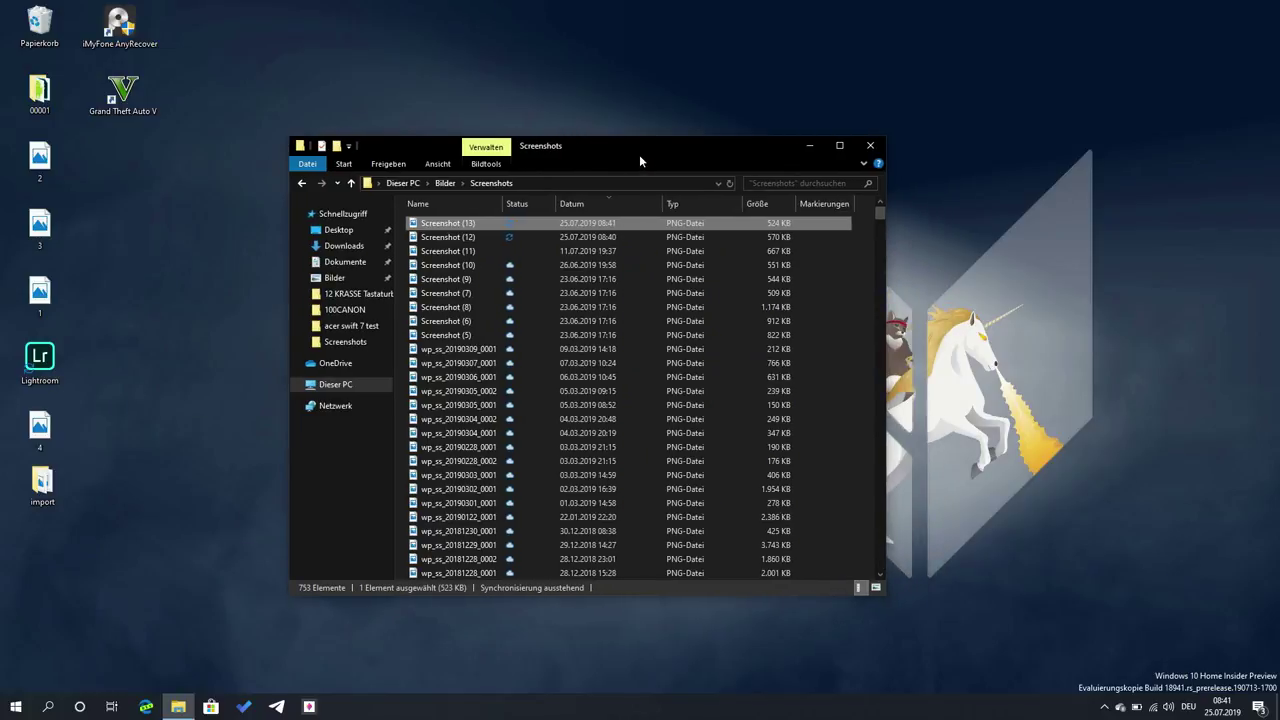
{"action": "key", "text": "super"}
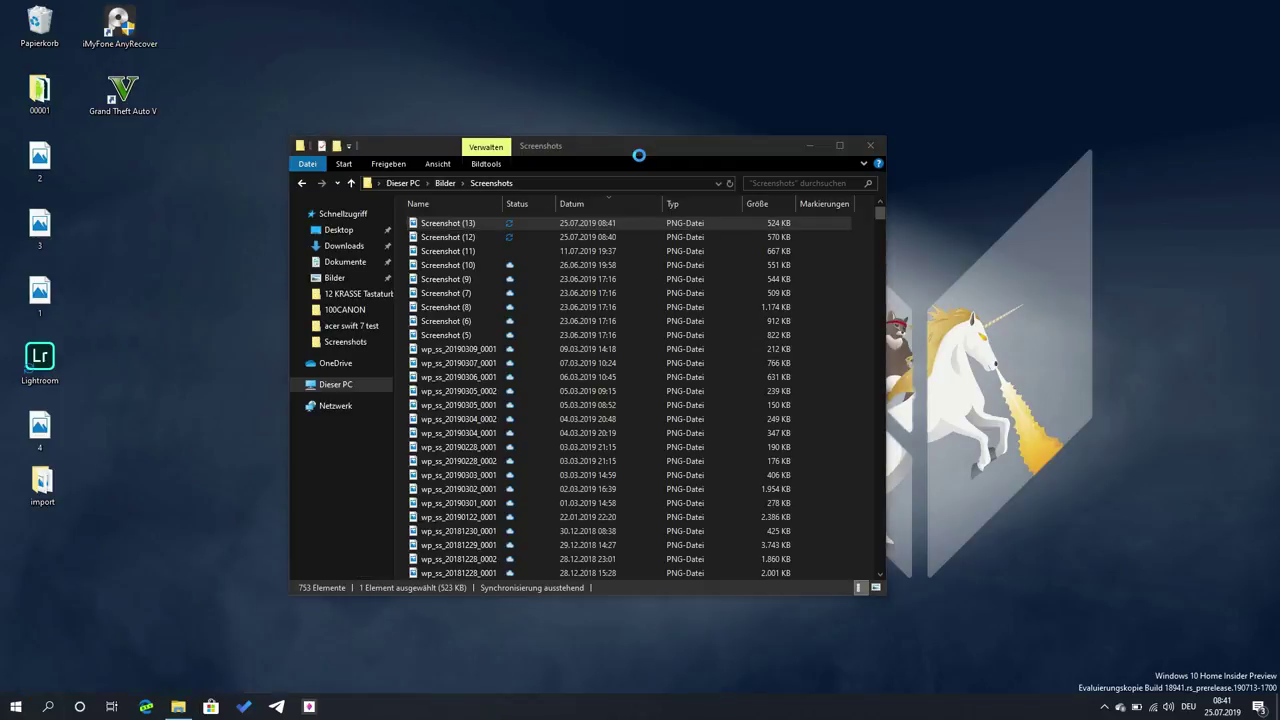
{"action": "type", "text": "paint"}
{"action": "key", "text": "Return"}
{"action": "key", "text": "ctrl+v"}
{"action": "left_click", "coordinate": [1043, 633]}
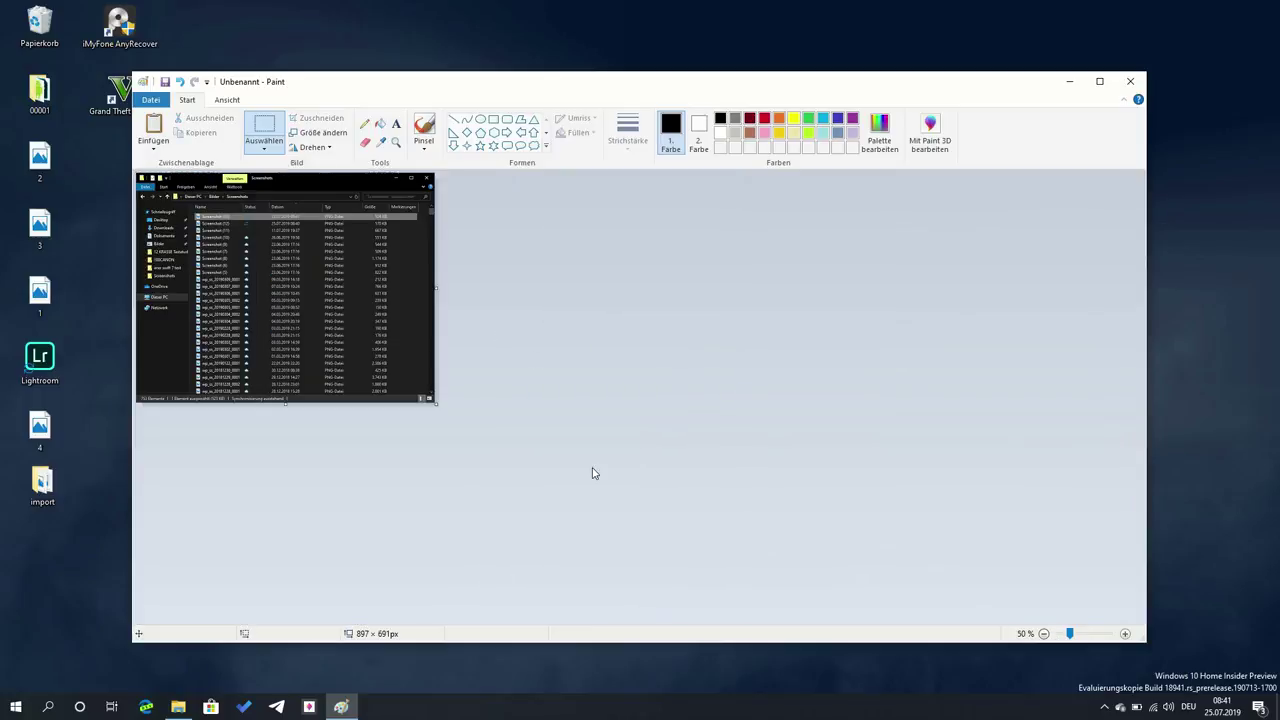
{"action": "left_click", "coordinate": [1137, 84]}
{"action": "left_click", "coordinate": [640, 374]}
{"action": "left_click", "coordinate": [672, 394]}
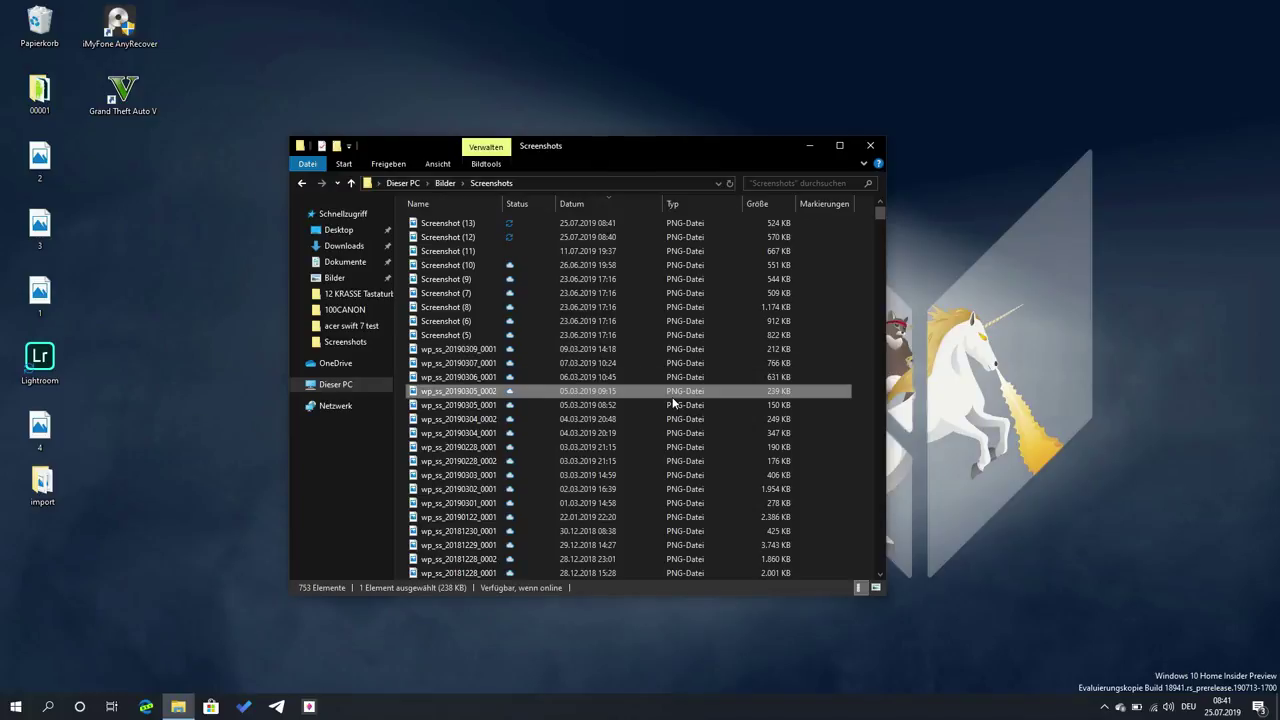
- Capture a freeform snip around the Explorer window, then bring up Microsoft To-Do
{"action": "key", "text": "super+shift+s"}
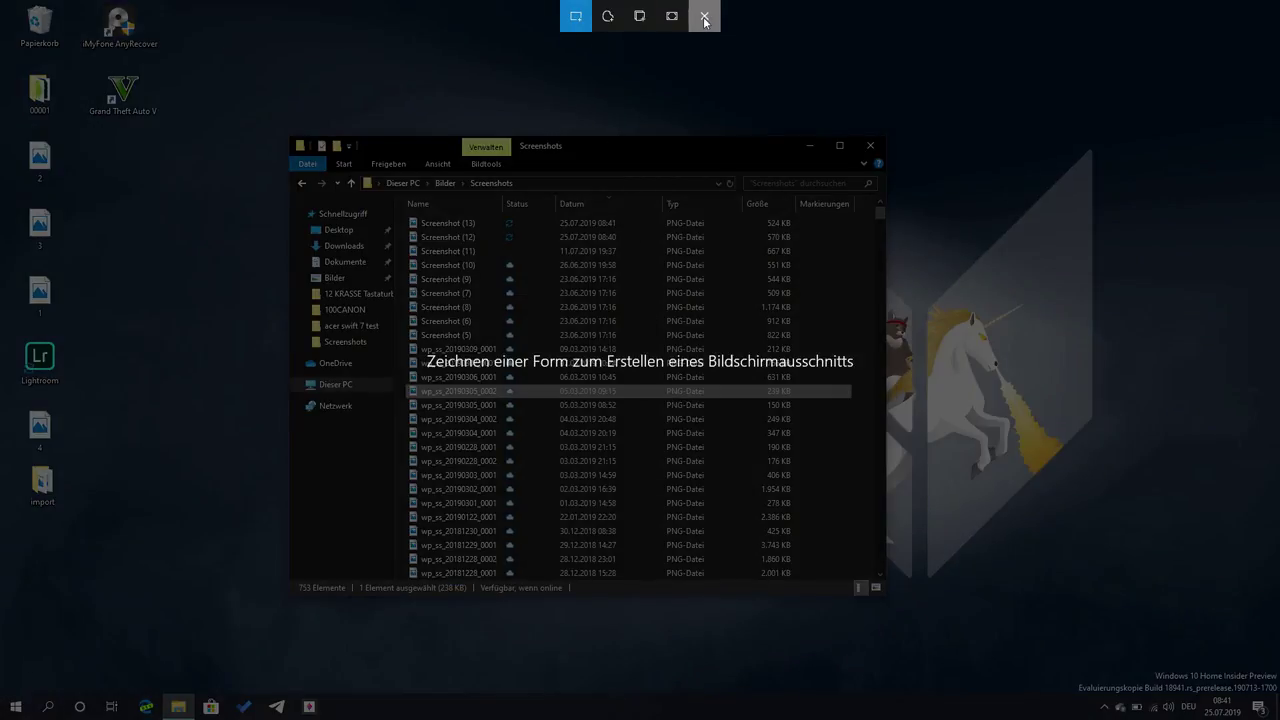
{"action": "left_click", "coordinate": [603, 24]}
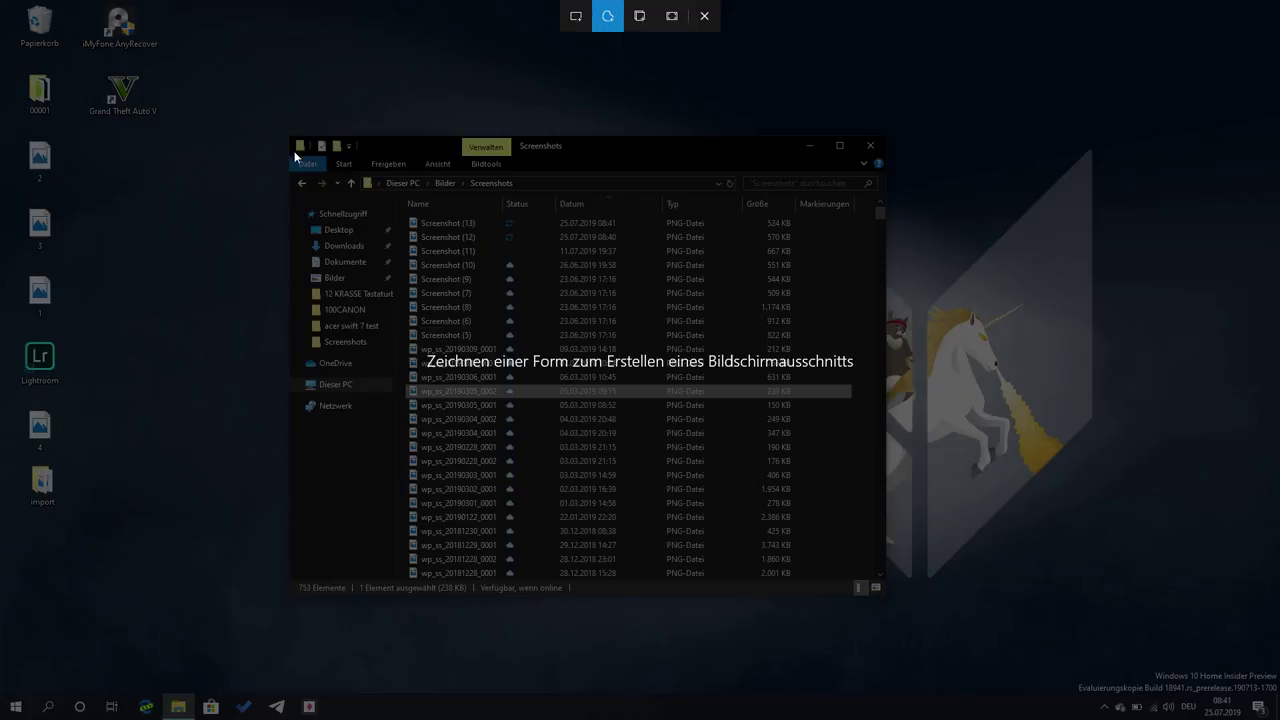
{"action": "mouse_move", "coordinate": [263, 137]}
{"action": "left_mouse_down"}
{"action": "mouse_move", "coordinate": [270, 532]}
{"action": "mouse_move", "coordinate": [292, 585]}
{"action": "mouse_move", "coordinate": [290, 637]}
{"action": "mouse_move", "coordinate": [681, 604]}
{"action": "mouse_move", "coordinate": [937, 604]}
{"action": "mouse_move", "coordinate": [925, 157]}
{"action": "mouse_move", "coordinate": [677, 86]}
{"action": "mouse_move", "coordinate": [350, 113]}
{"action": "left_mouse_up"}
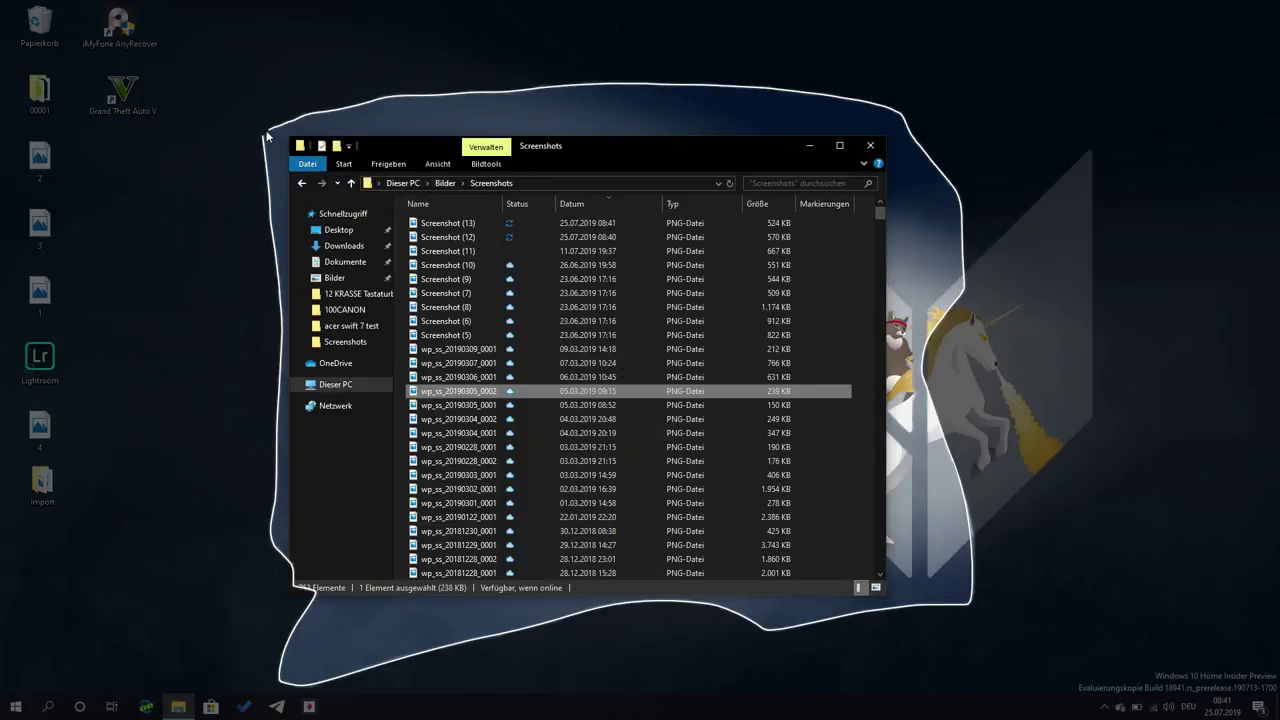
{"action": "left_click_drag", "start_coordinate": [266, 137], "coordinate": [264, 140]}
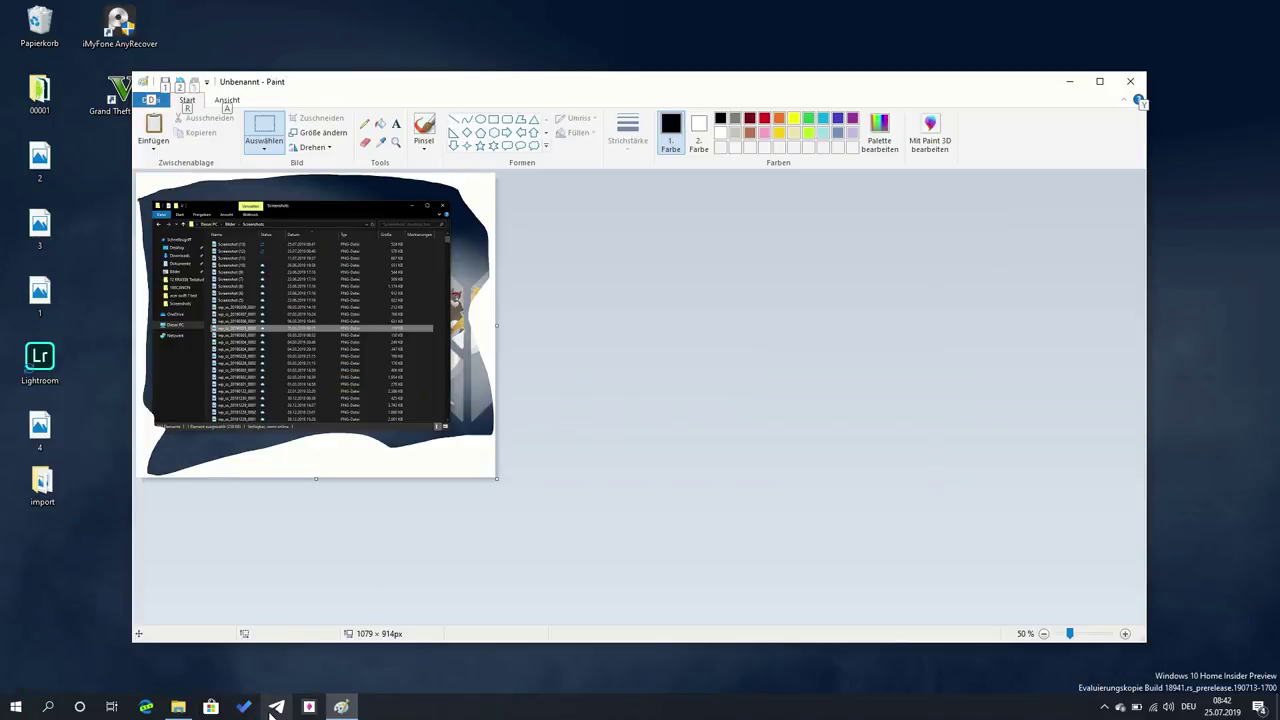
{"action": "left_click", "coordinate": [244, 707]}
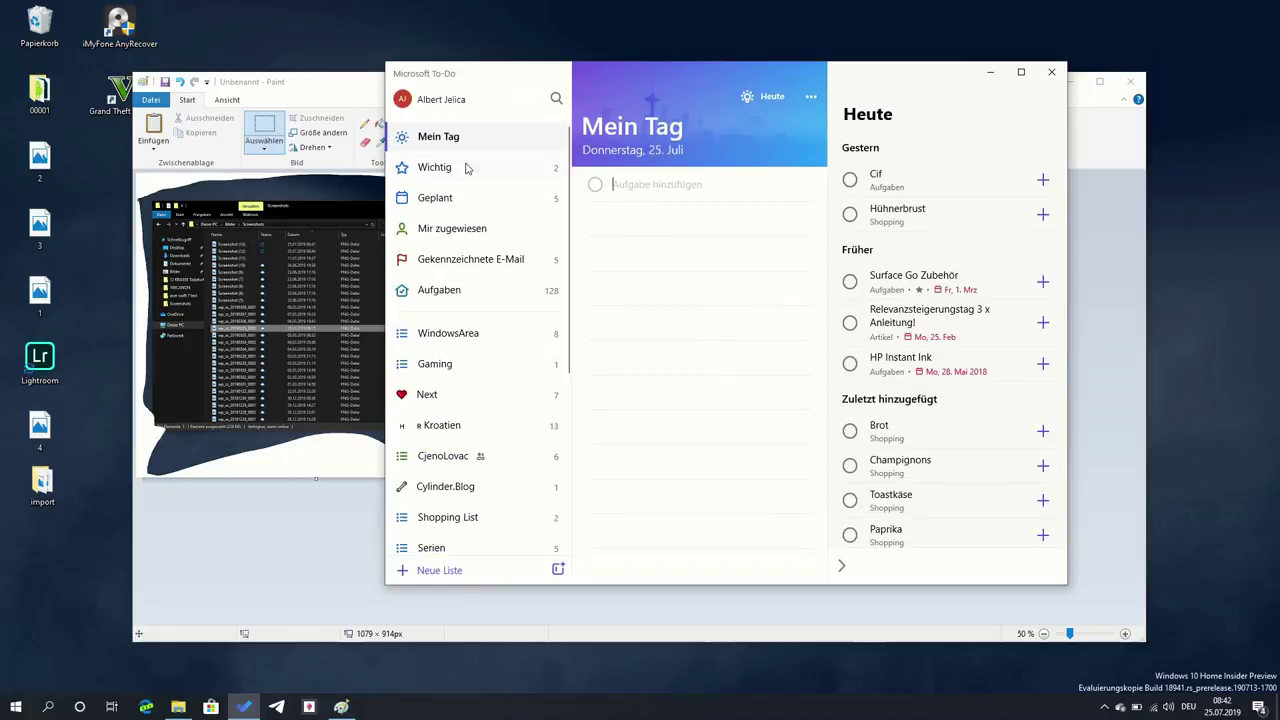
{"action": "key", "text": "Tab"}
{"action": "key", "text": "Tab"}
{"action": "key", "text": "Tab"}
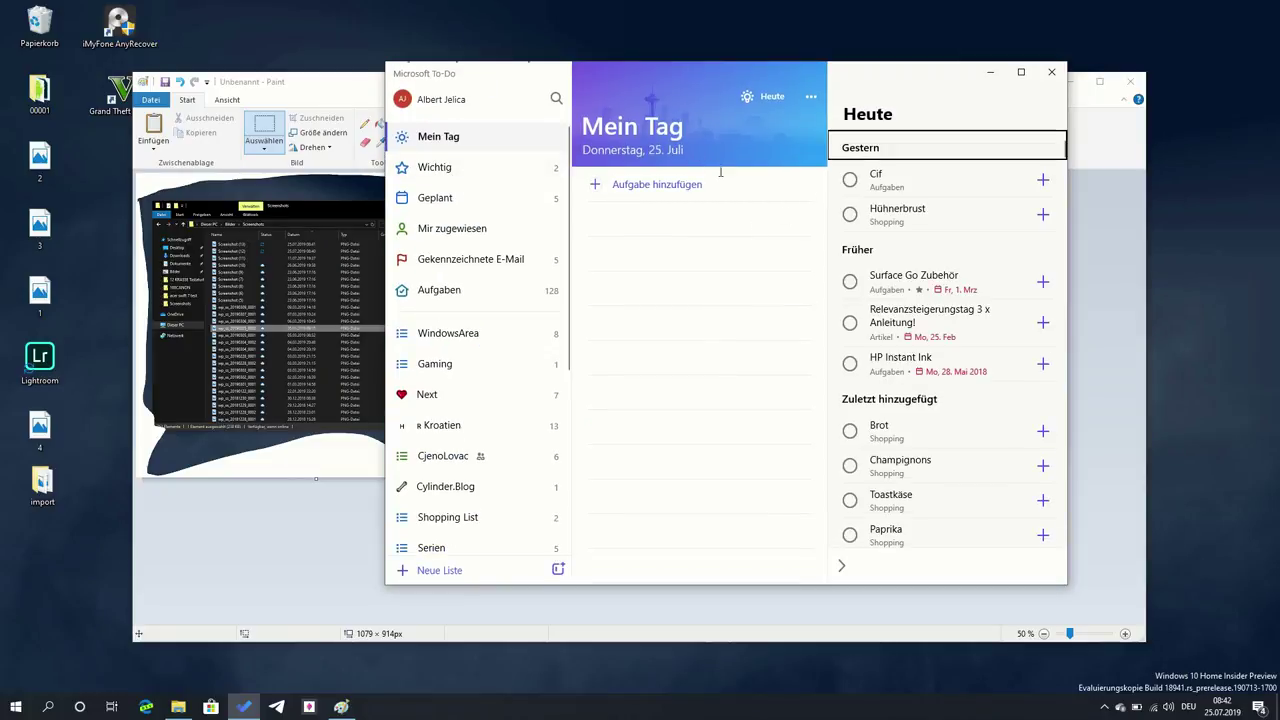
{"action": "key", "text": "Tab"}
{"action": "key", "text": "Tab"}
{"action": "key", "text": "Tab"}
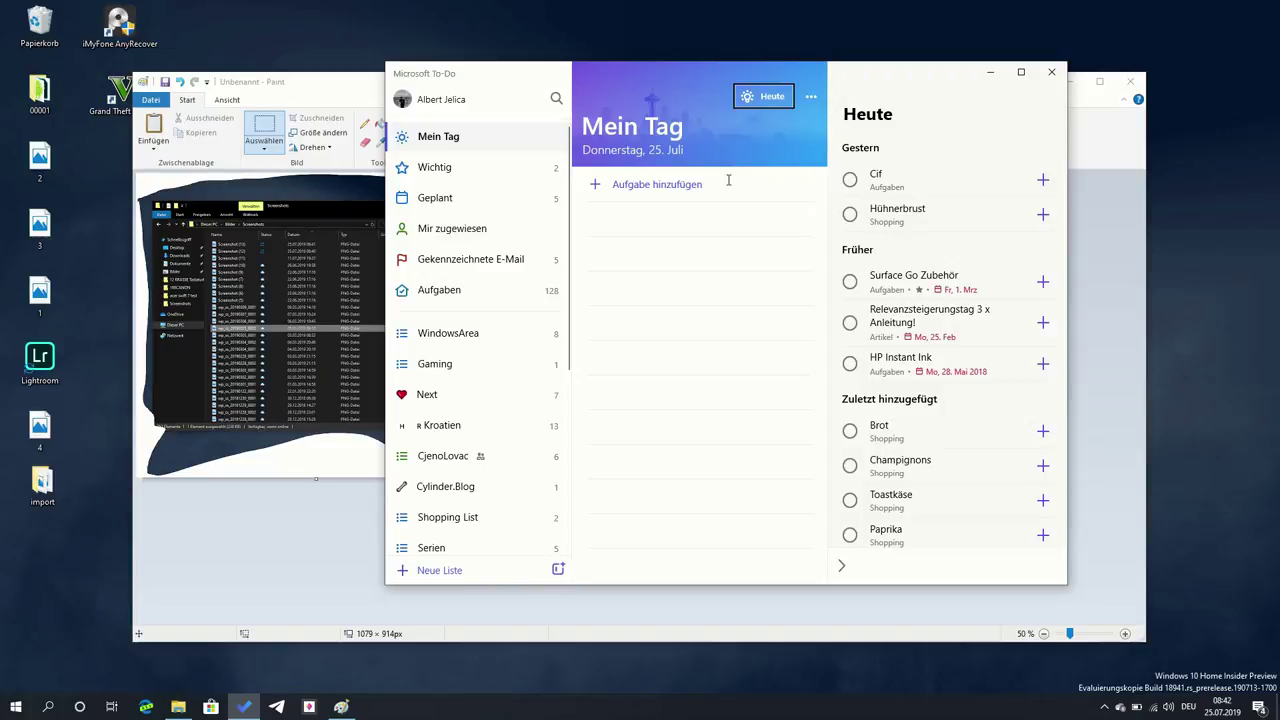
{"action": "key", "text": "super+space"}
{"action": "key", "text": "Tab"}
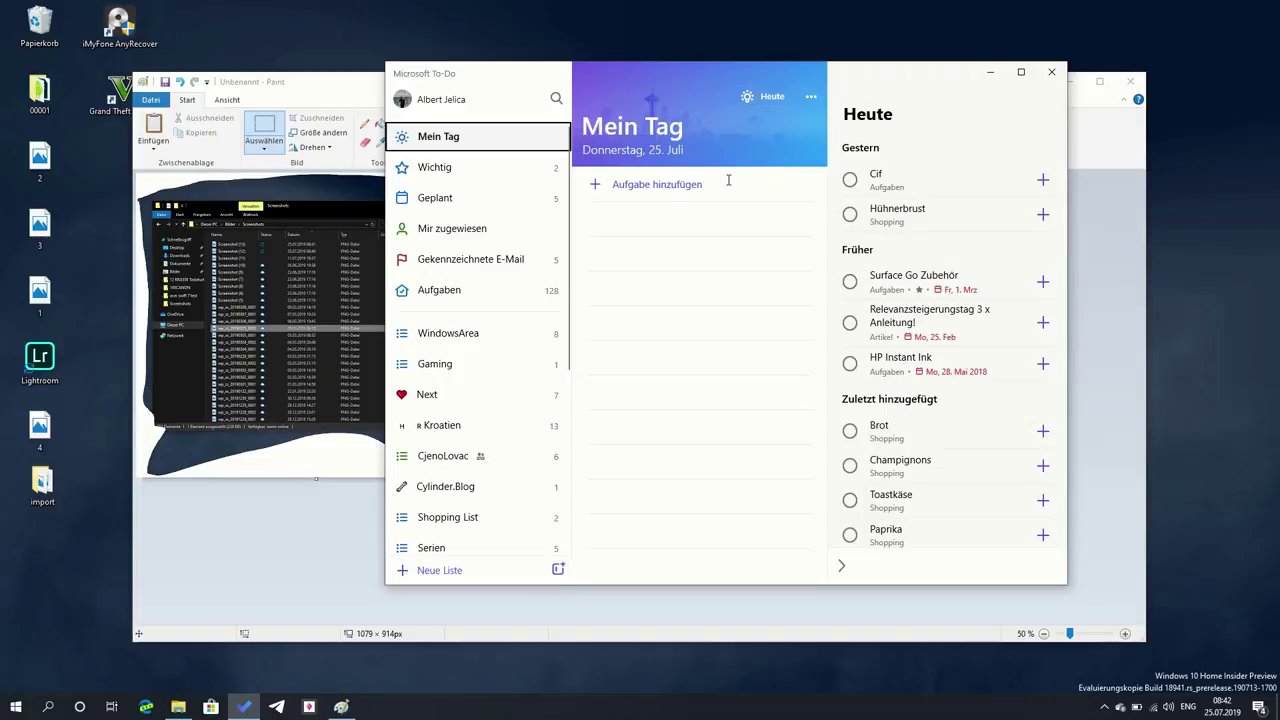
{"action": "key", "text": "shift+Tab"}
{"action": "key", "text": "Tab"}
{"action": "key", "text": "Tab"}
{"action": "key", "text": "shift+Tab"}
{"action": "key", "text": "Tab"}
{"action": "key", "text": "Tab"}
{"action": "key", "text": "Tab"}
- Cycle through open windows with Alt+Tab, bringing the Screenshots Explorer window forward, then cancel the switcher
{"action": "key", "text": "alt+Tab"}
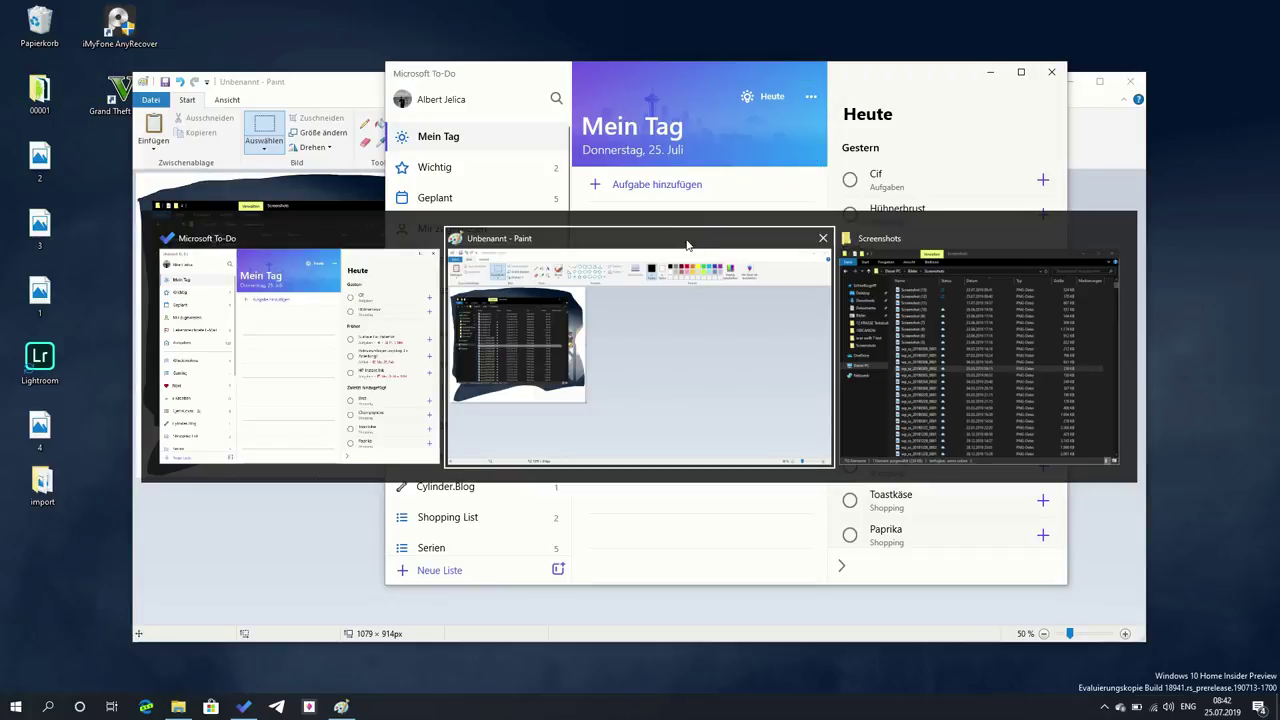
{"action": "key", "text": "alt+Tab"}
{"action": "key", "text": "alt+Tab"}
{"action": "key", "text": "alt+Tab"}
{"action": "key", "text": "alt+Tab"}
{"action": "key", "text": "alt+Tab"}
{"action": "key", "text": "alt+Tab"}
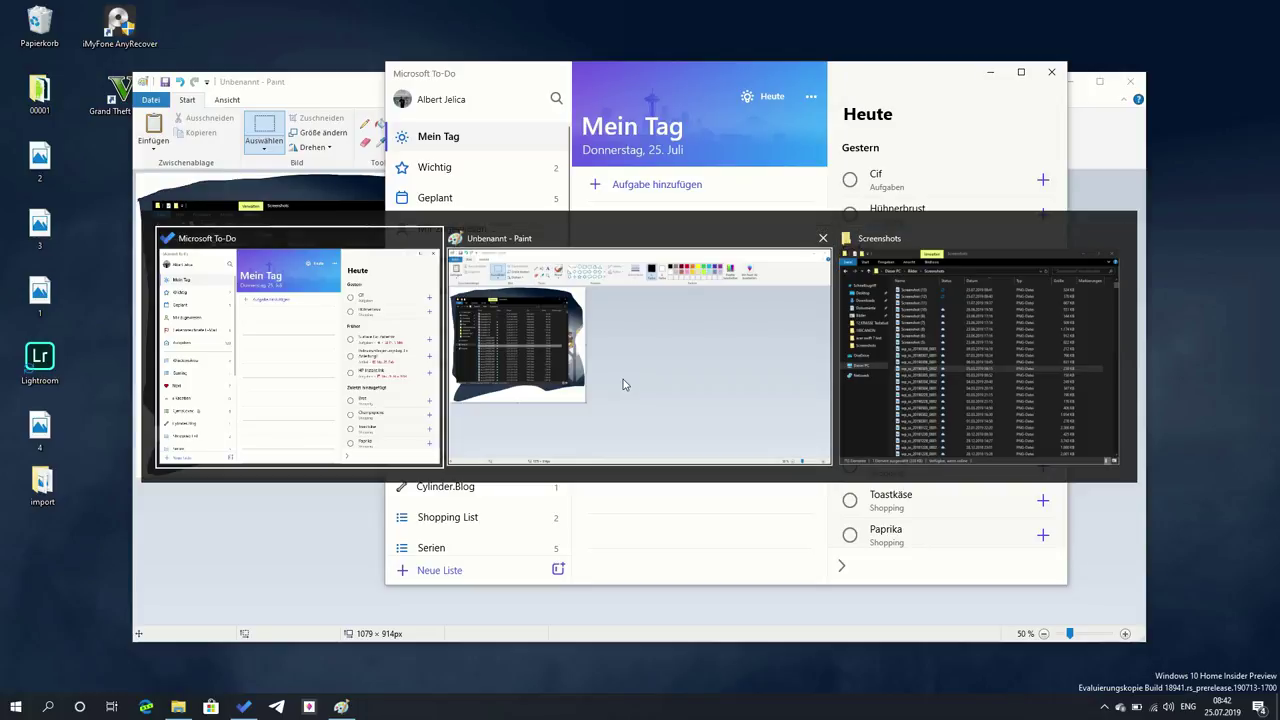
{"action": "key", "text": "Escape"}
{"action": "key", "text": "alt+Tab"}
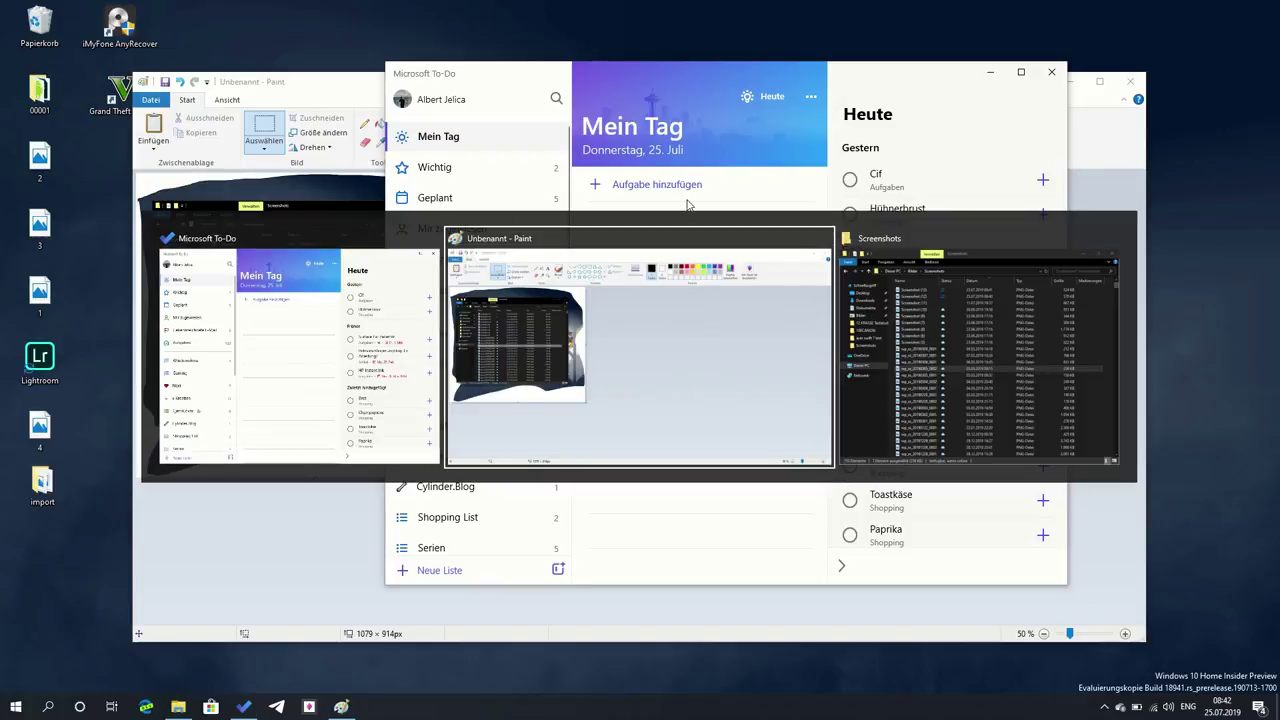
{"action": "left_click", "coordinate": [880, 294]}
{"action": "key", "text": "alt+Tab"}
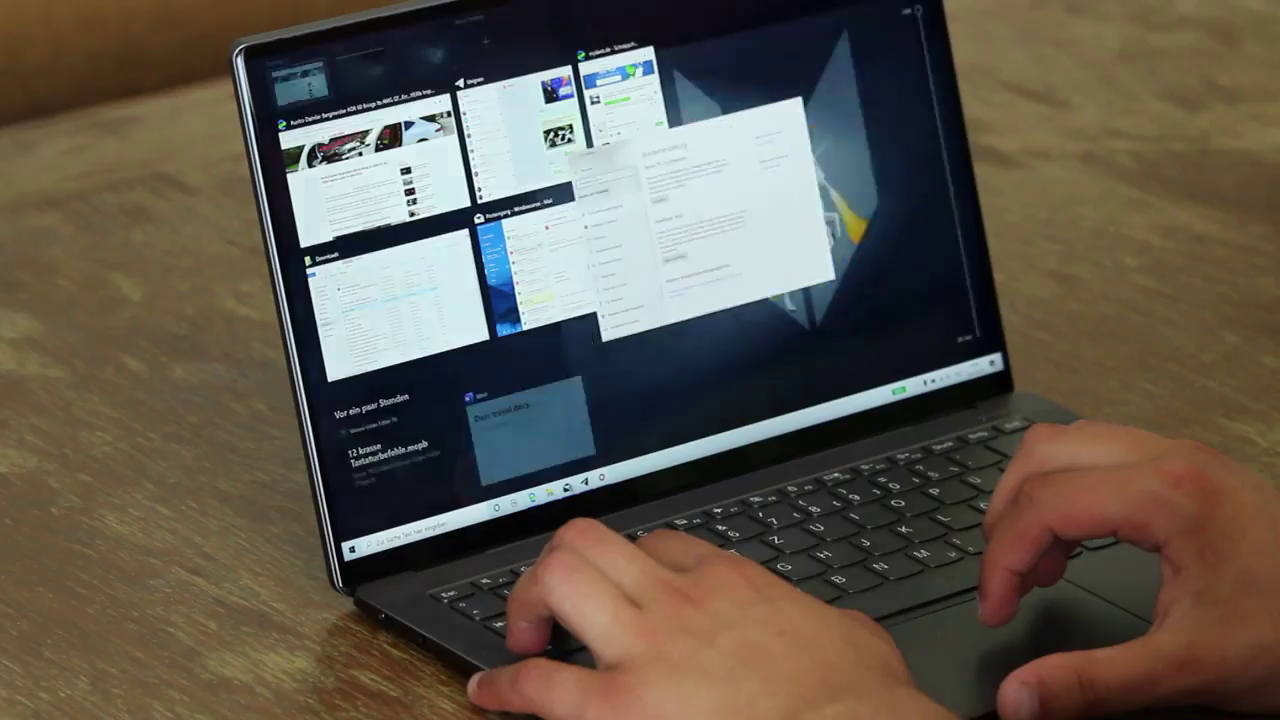
{"action": "key", "text": "Escape"}
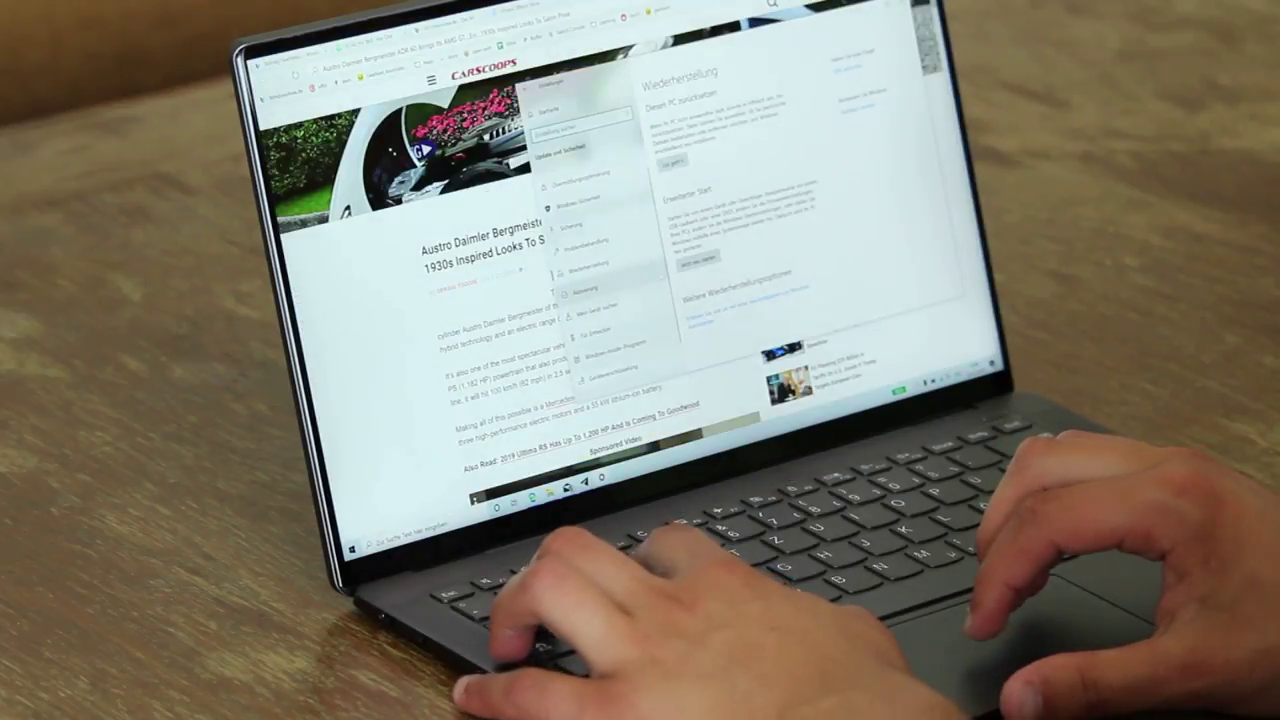
- Switch with Alt+Tab to the Carscoops article in Edge, then on to the Telegram chat
{"action": "key", "text": "alt+Tab"}
{"action": "key", "text": "alt+Tab"}
{"action": "key", "text": "alt+Tab"}
{"action": "key", "text": "Return"}
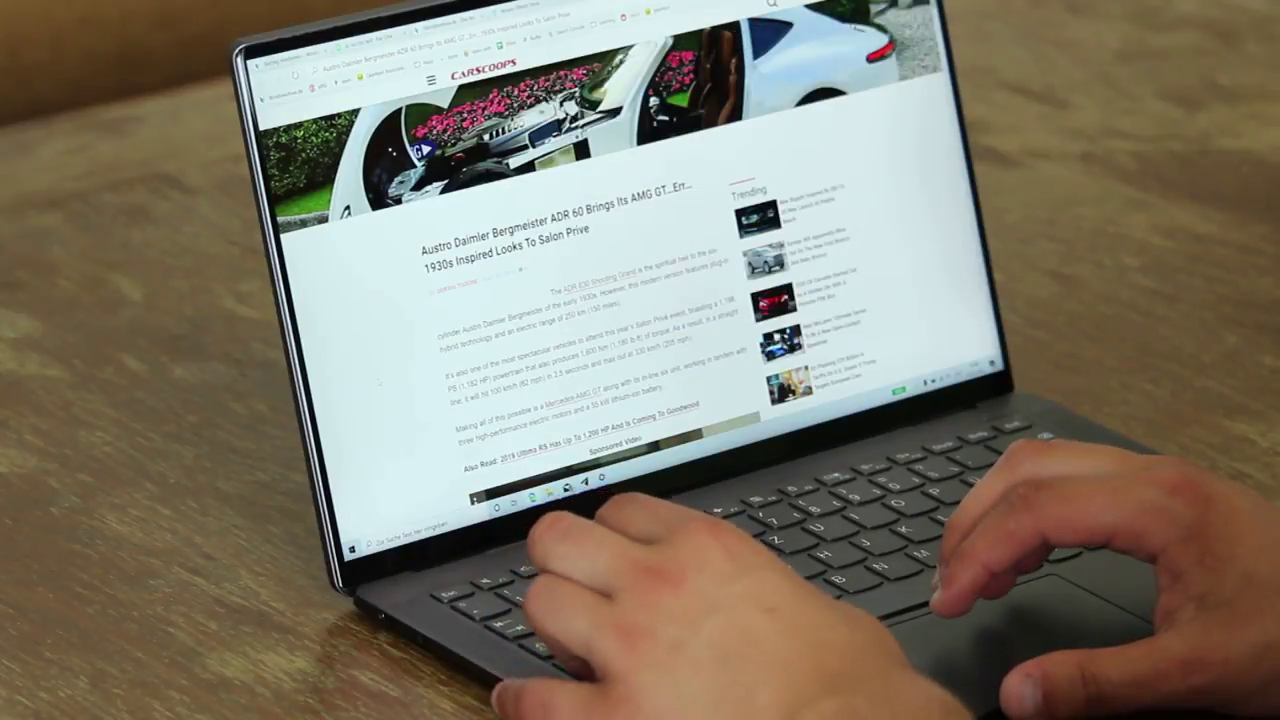
{"action": "key", "text": "alt+Tab"}
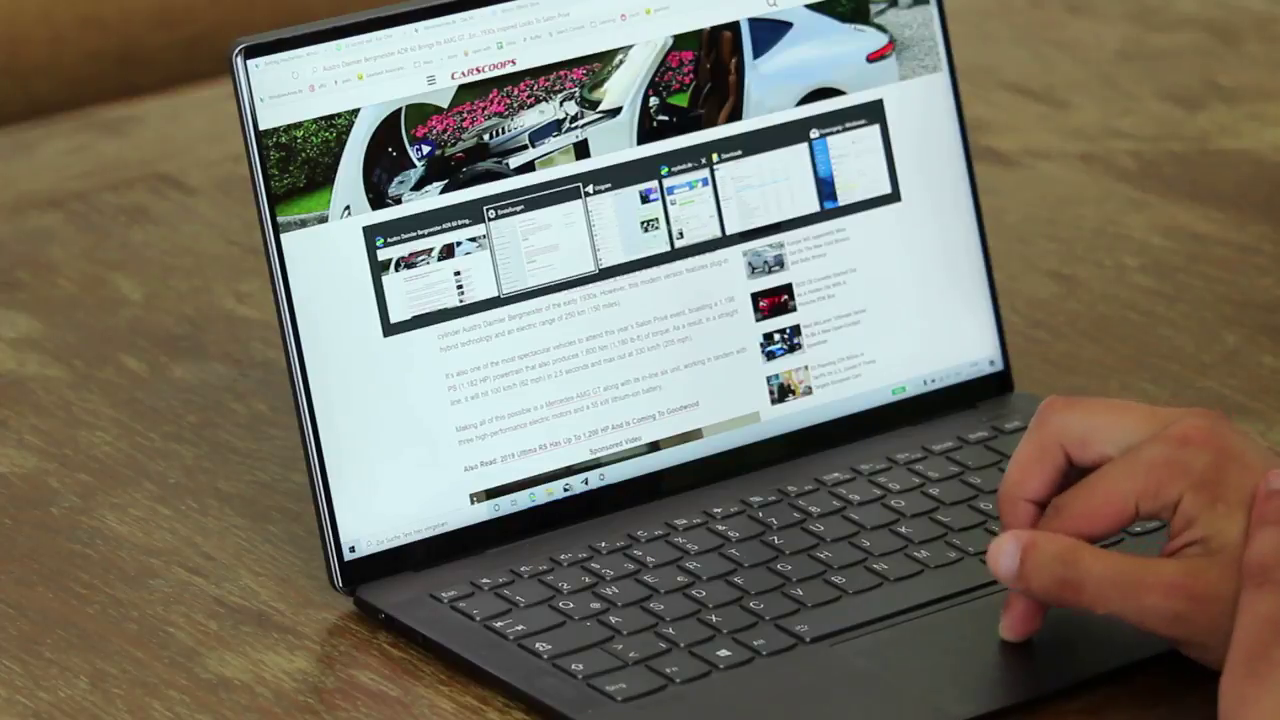
{"action": "left_click", "coordinate": [628, 228]}
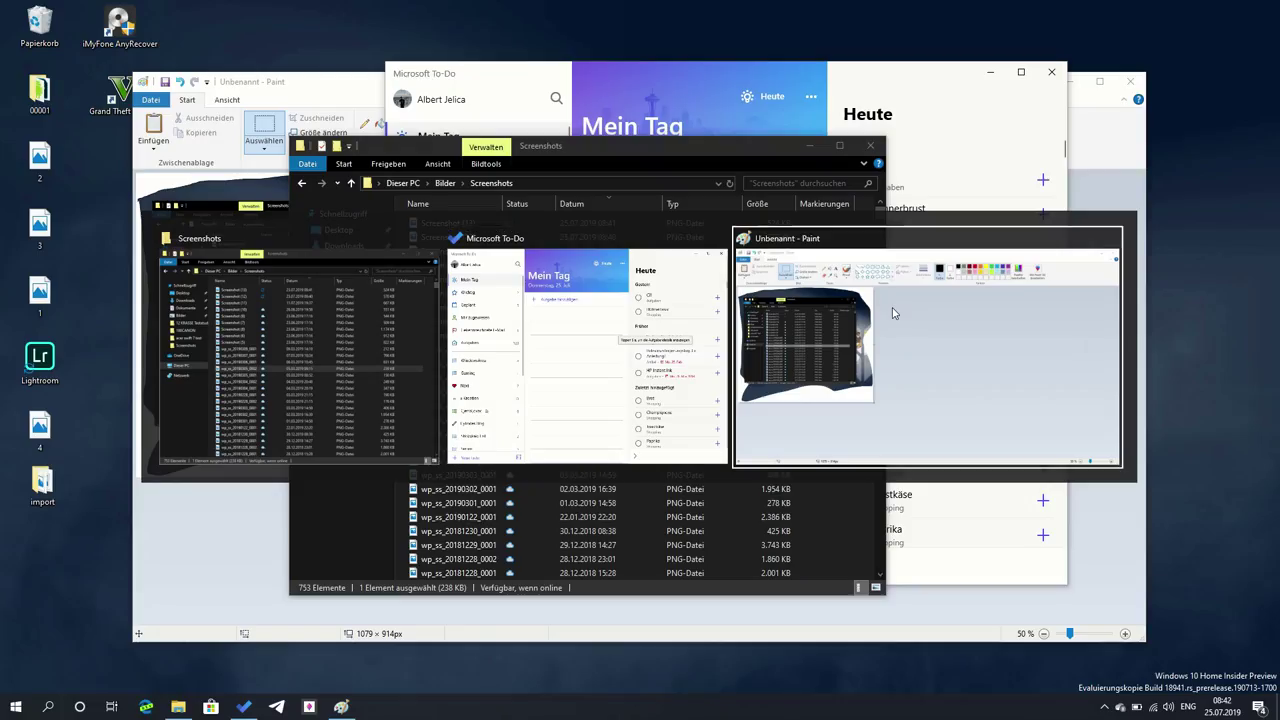
- Close Paint without saving the untitled picture, then select the eleven files in Screenshots
{"action": "left_click", "coordinate": [893, 313]}
{"action": "key", "text": "alt+Tab"}
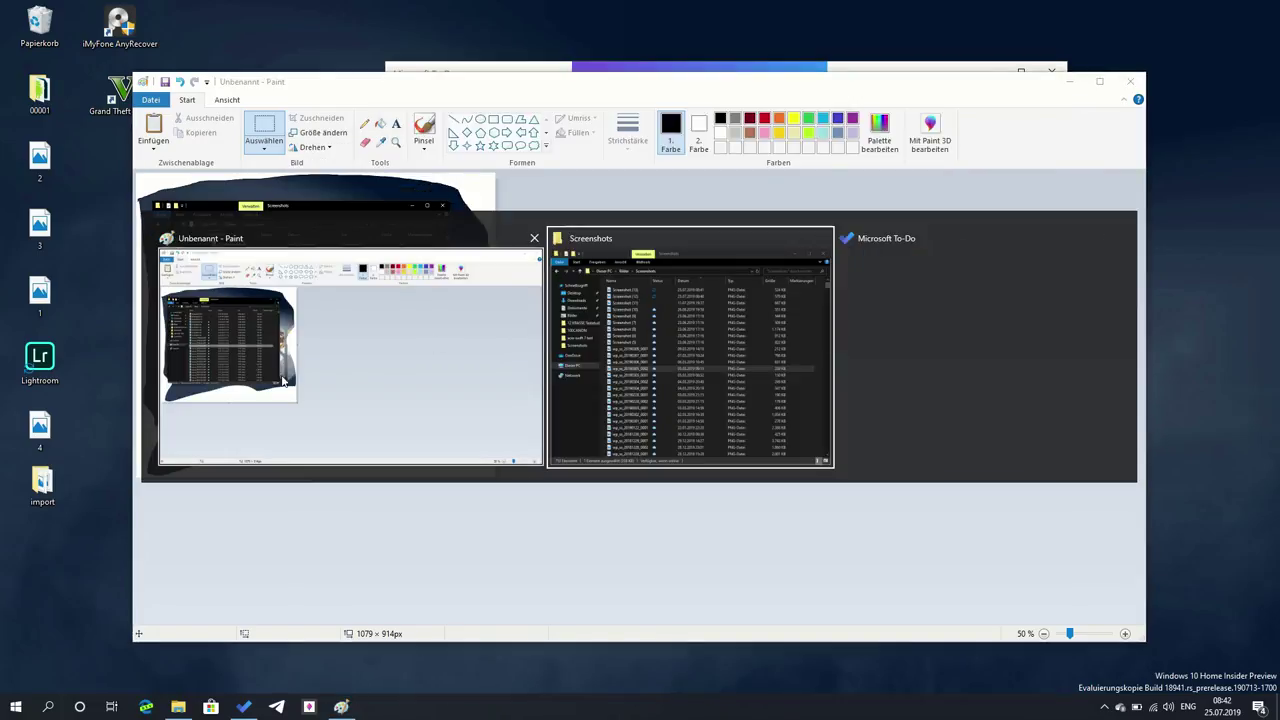
{"action": "key", "text": "Escape"}
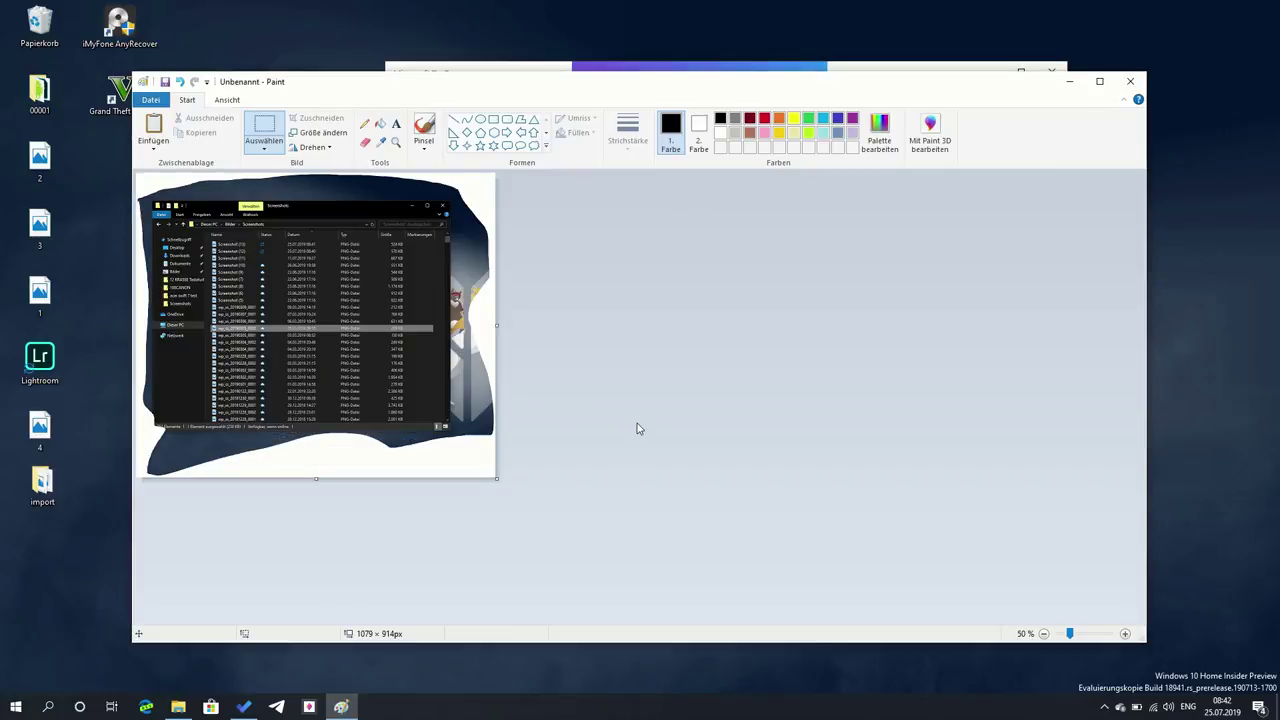
{"action": "left_click", "coordinate": [1131, 83]}
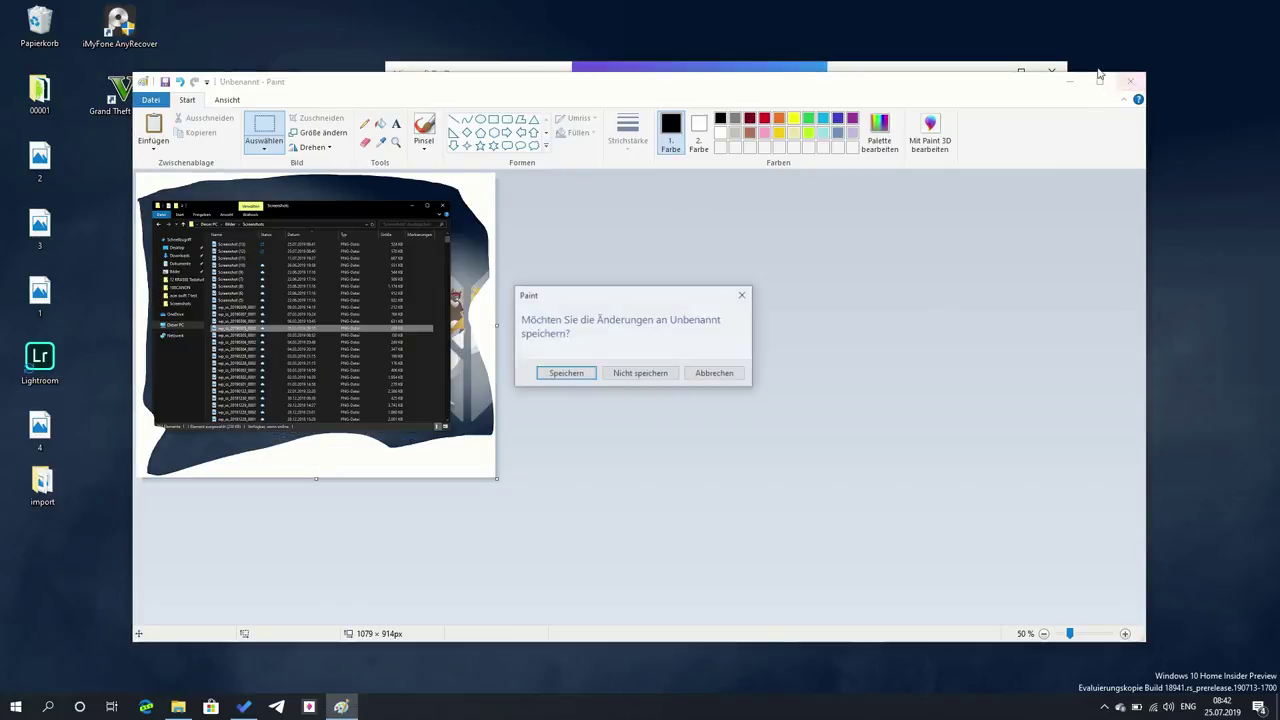
{"action": "key", "text": "Tab"}
{"action": "key", "text": "Return"}
{"action": "left_click_drag", "start_coordinate": [489, 247], "coordinate": [476, 393]}
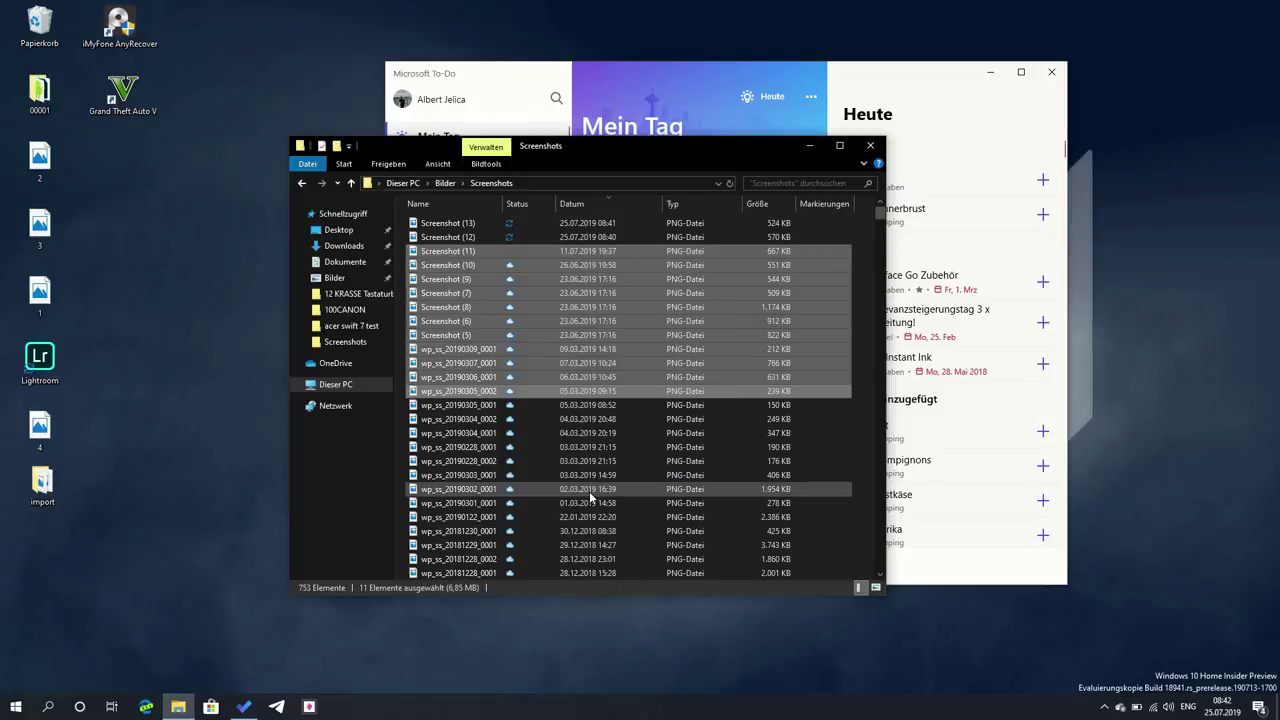
- Select wp_ss_20190303_0001 and show, then dismiss, the Start menu's power options
{"action": "left_click", "coordinate": [713, 474]}
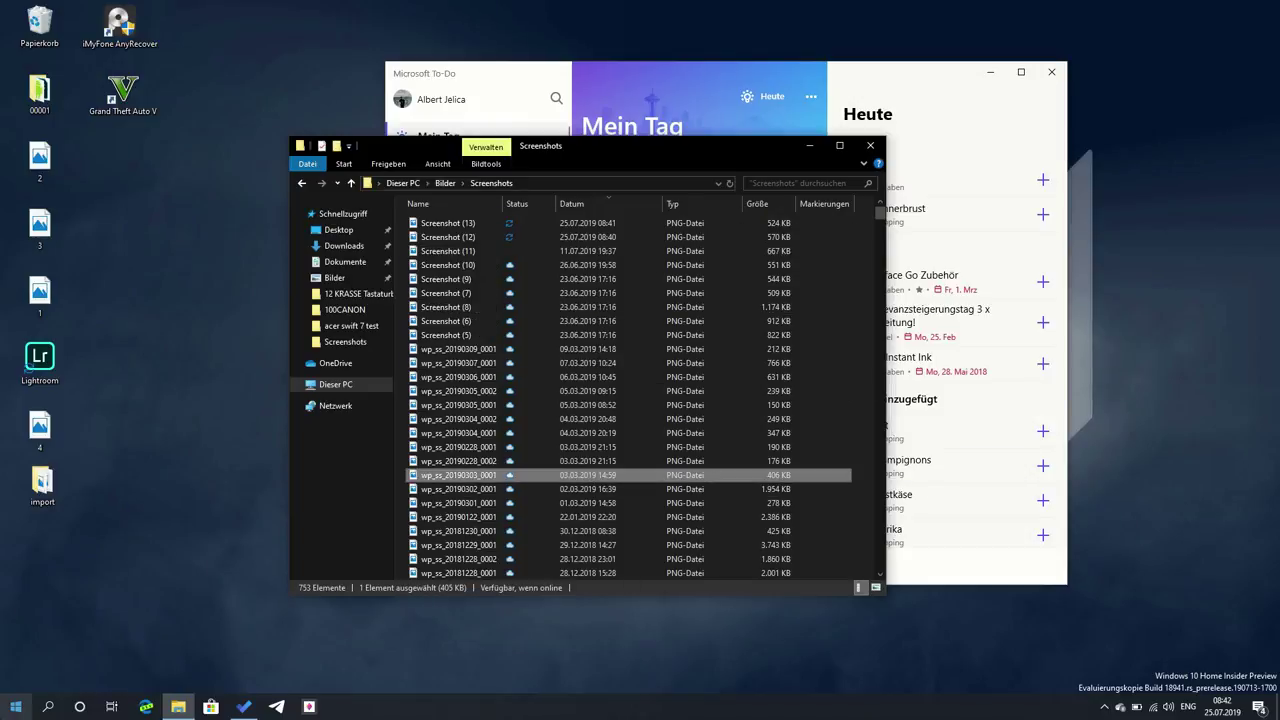
{"action": "left_click", "coordinate": [8, 712]}
{"action": "left_click", "coordinate": [16, 678]}
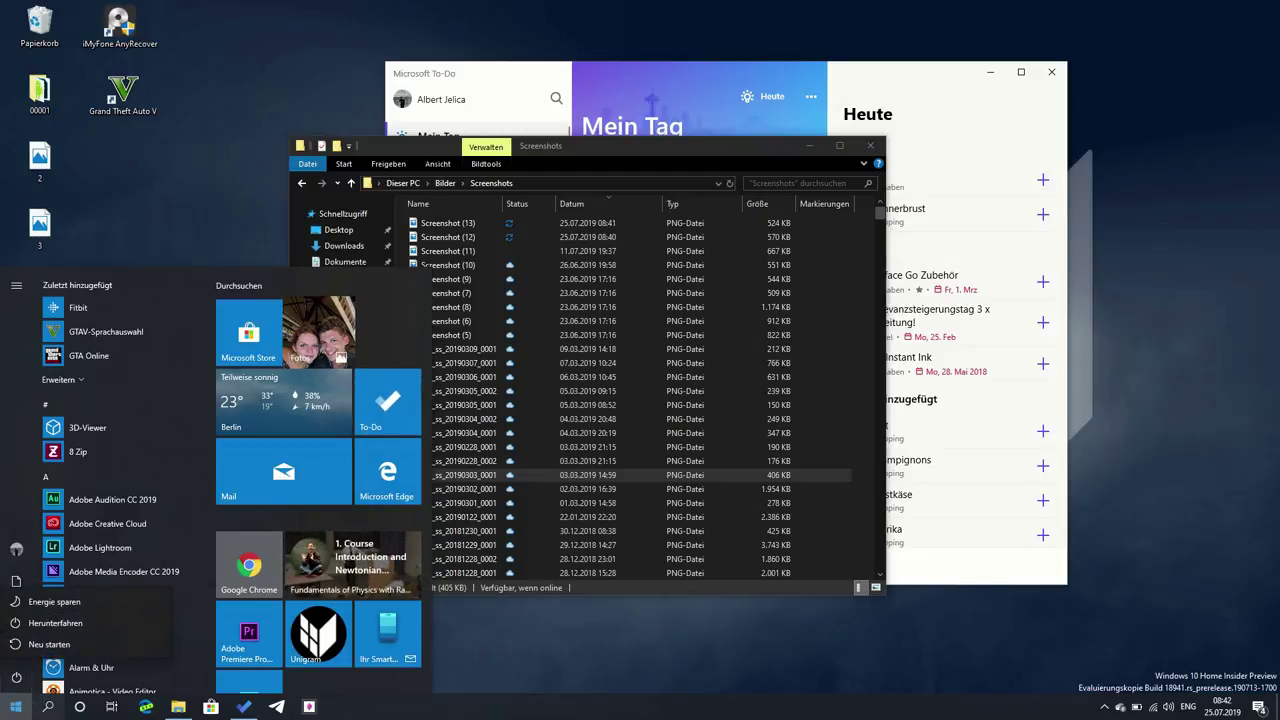
{"action": "left_click", "coordinate": [16, 706]}
- Select wp_ss_20190122_0001, then close the Screenshots window and Microsoft To-Do
{"action": "left_click", "coordinate": [632, 517]}
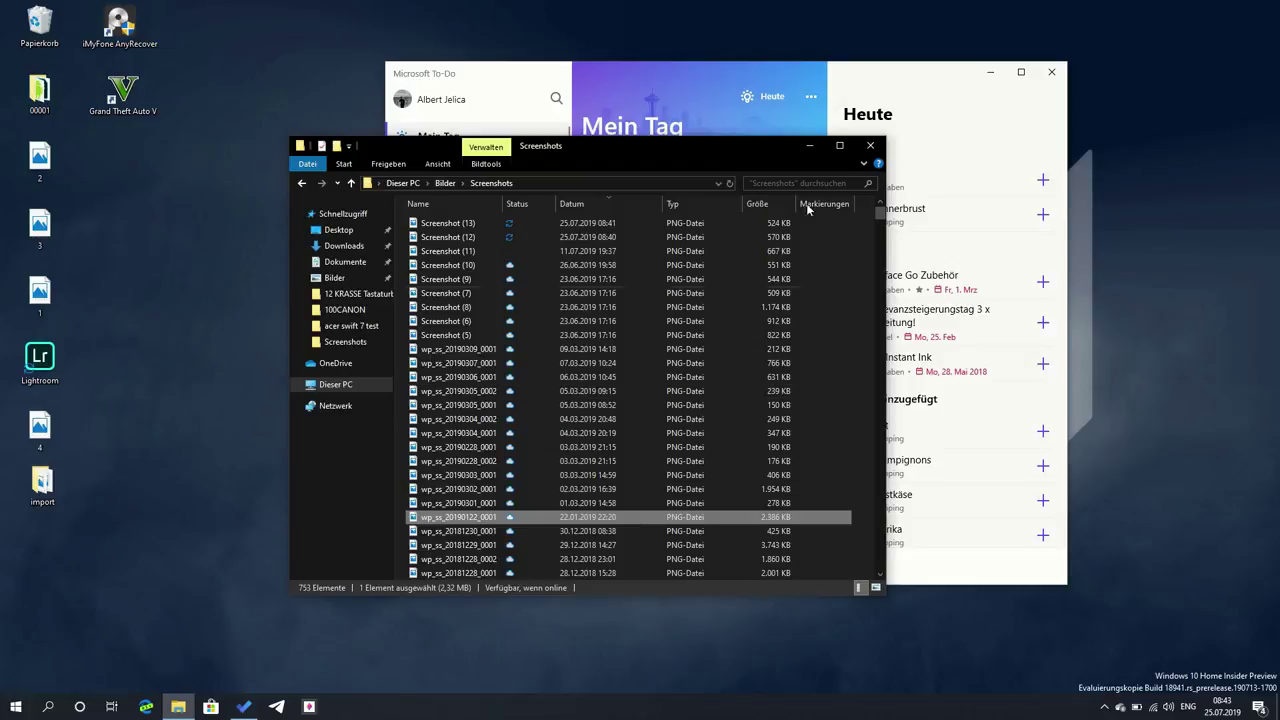
{"action": "left_click", "coordinate": [868, 147]}
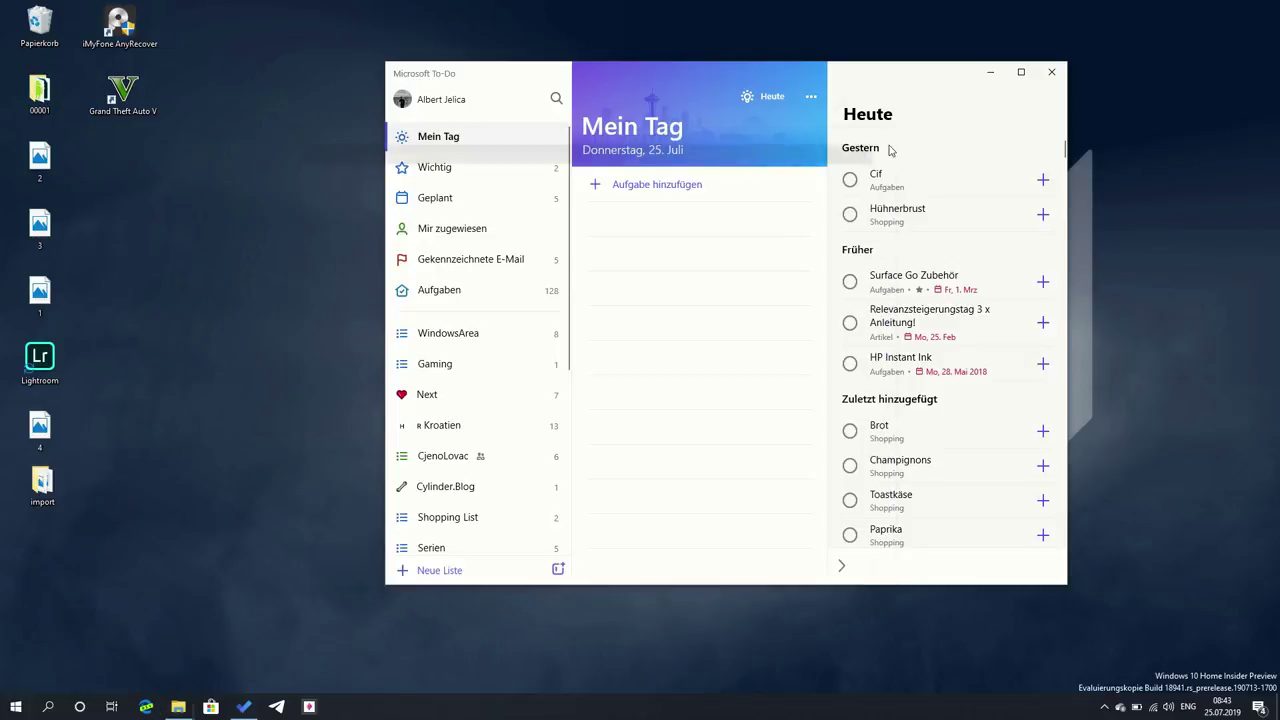
{"action": "left_click", "coordinate": [1049, 75]}
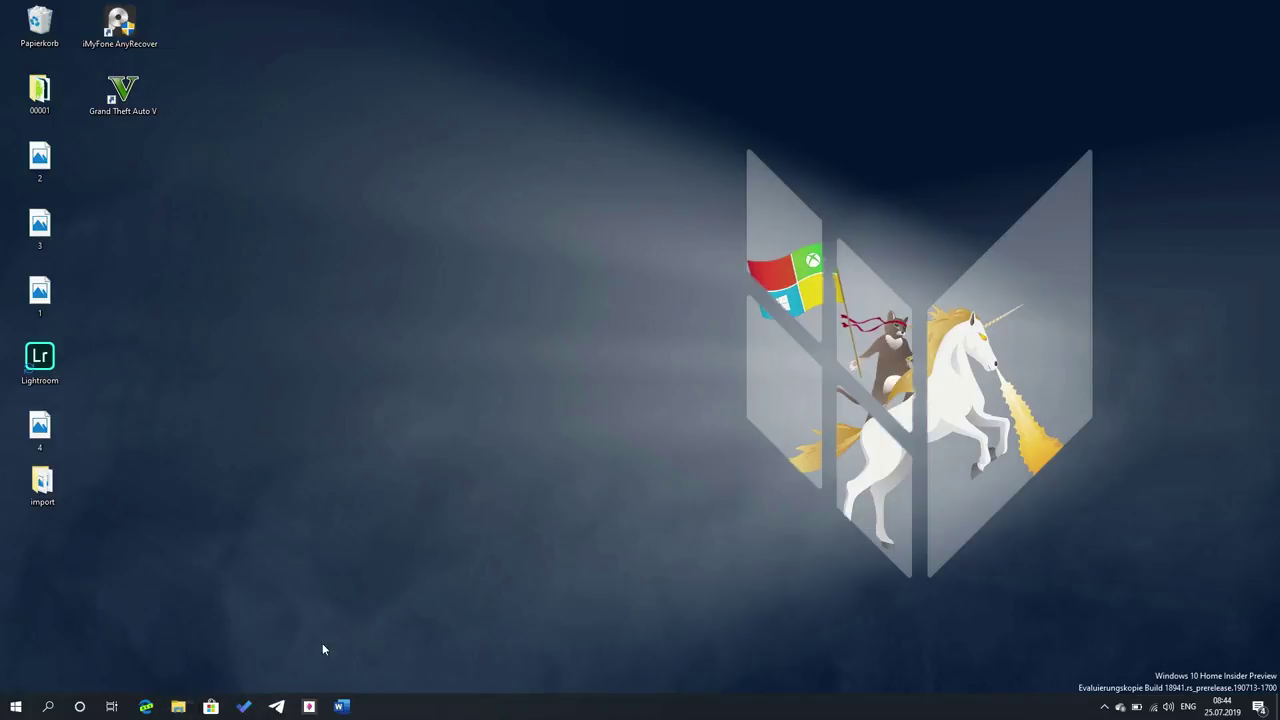
- Open three Explorer windows with Win+E, shift the newest left, and bring up Start
{"action": "key", "text": "super+e"}
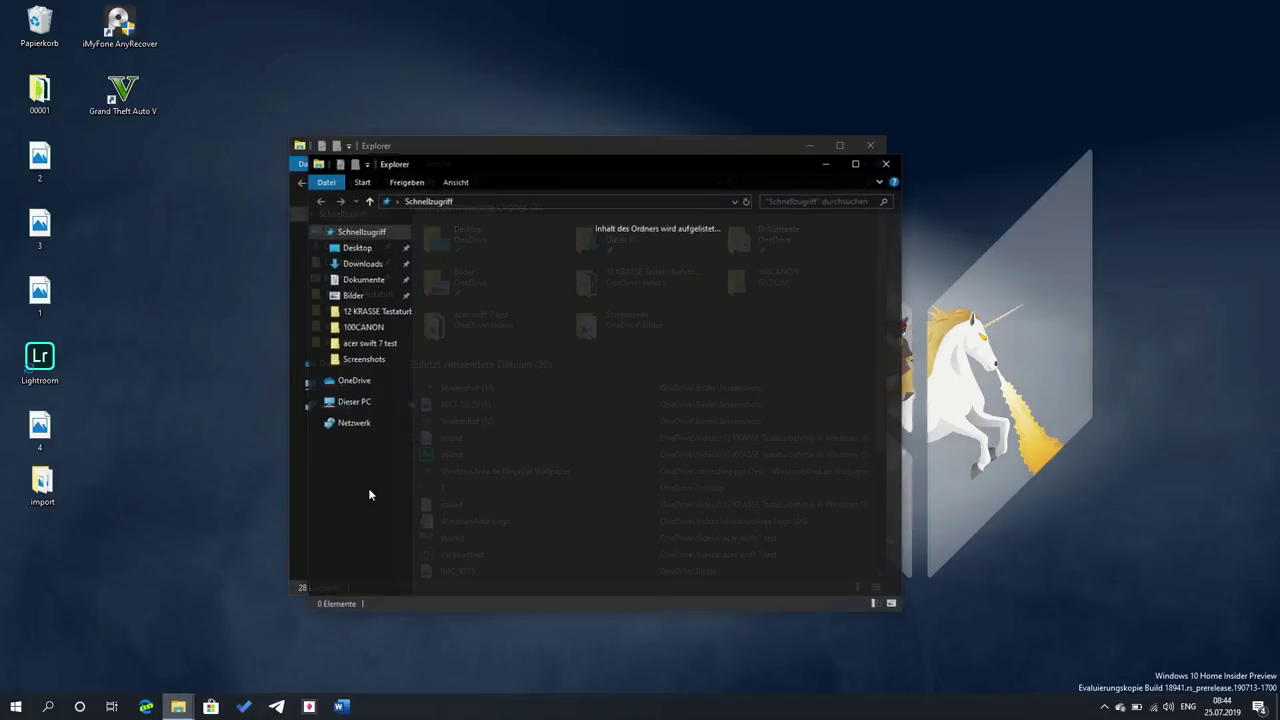
{"action": "key", "text": "super+e"}
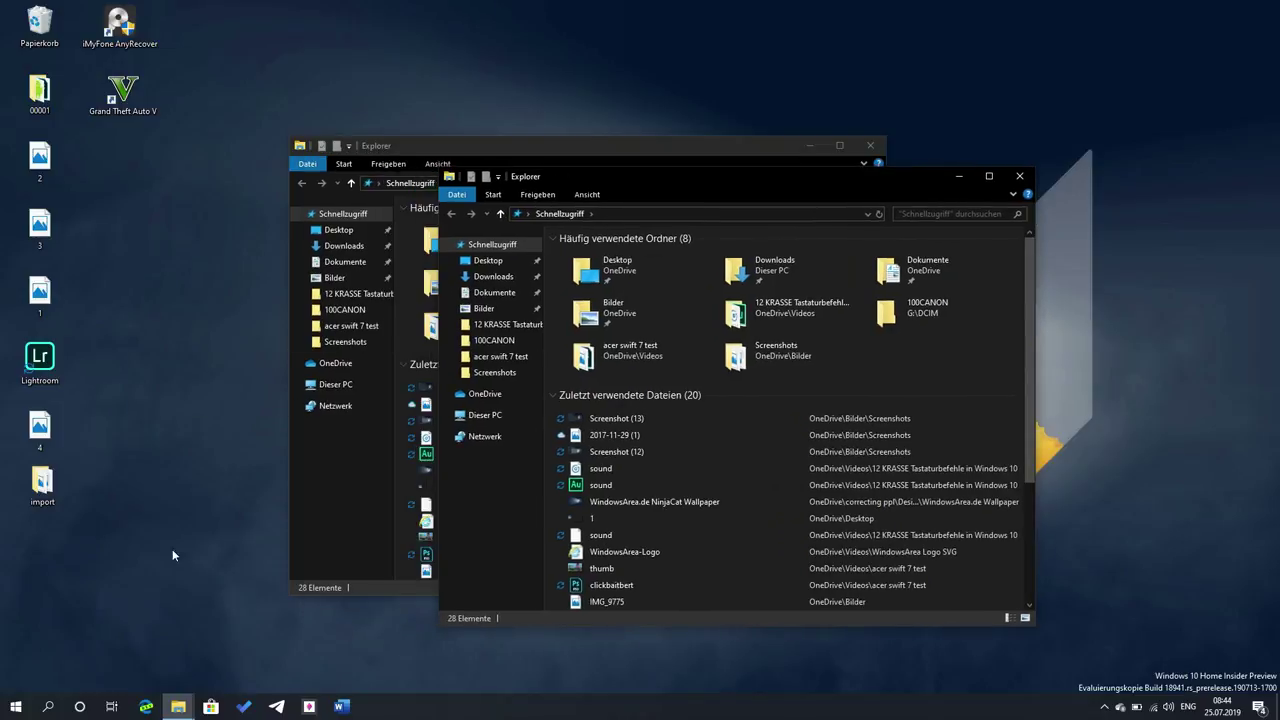
{"action": "key", "text": "super+e"}
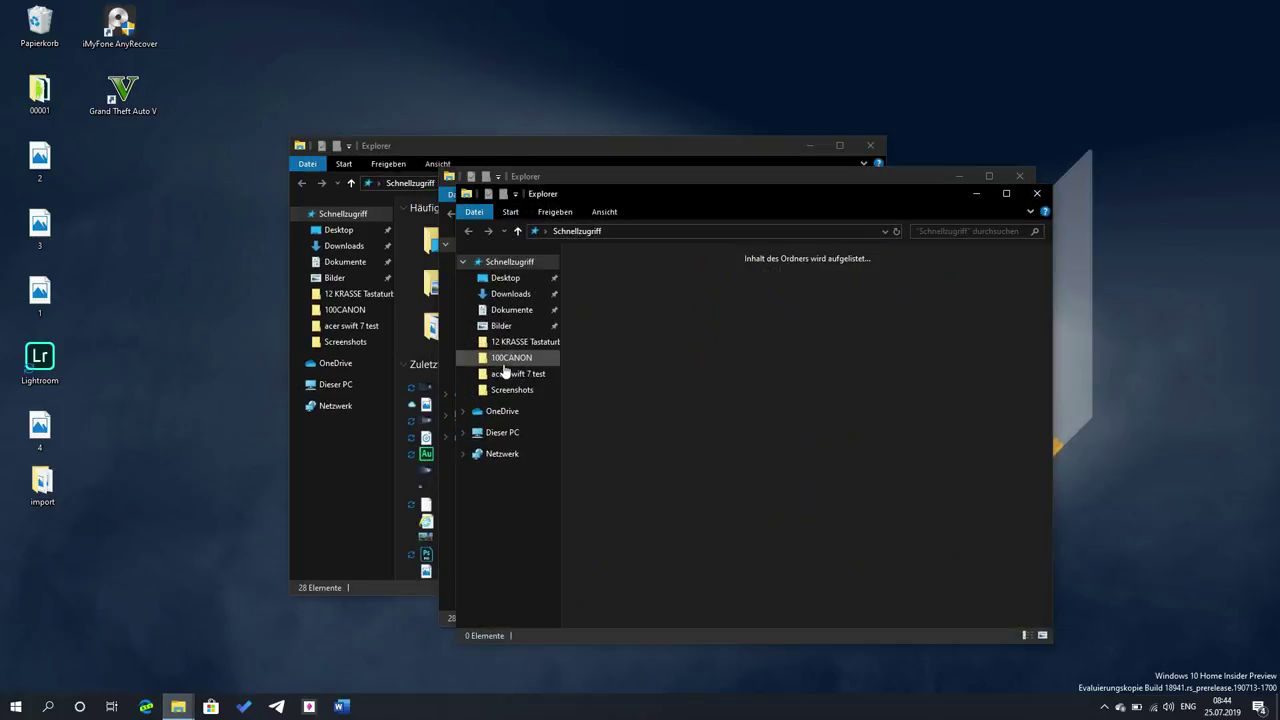
{"action": "left_click_drag", "start_coordinate": [573, 201], "coordinate": [365, 228]}
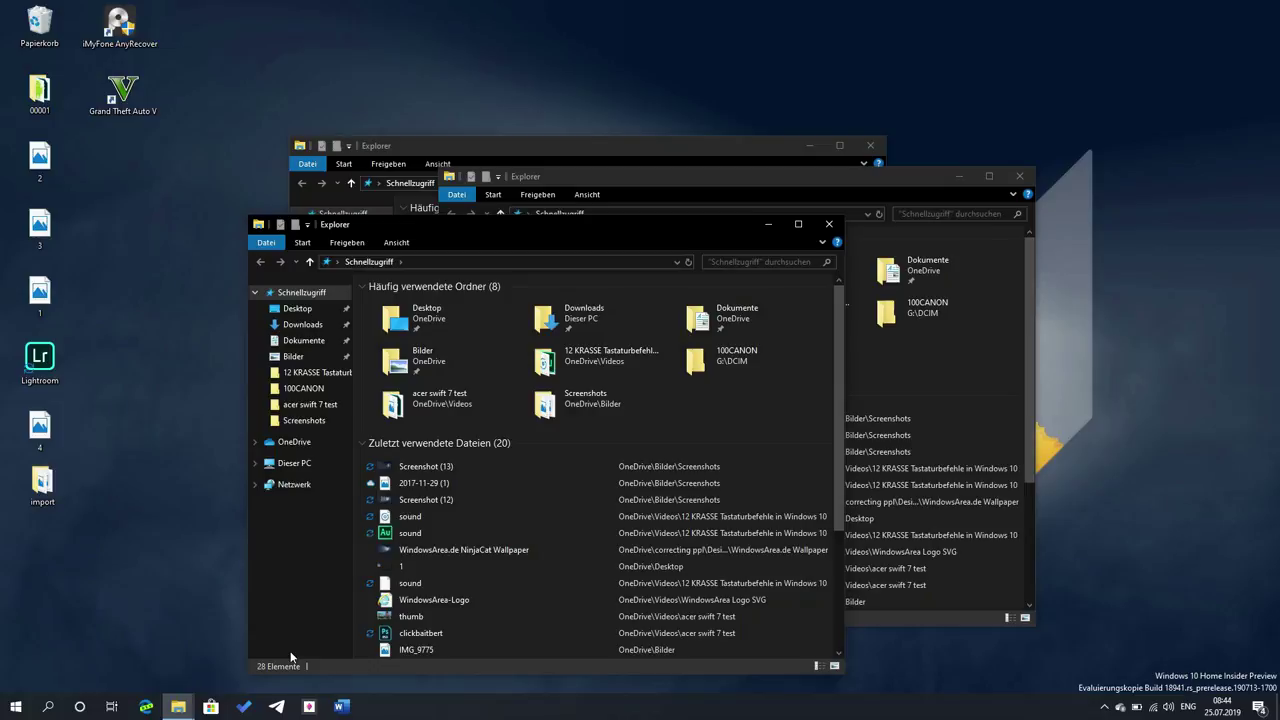
{"action": "key", "text": "super"}
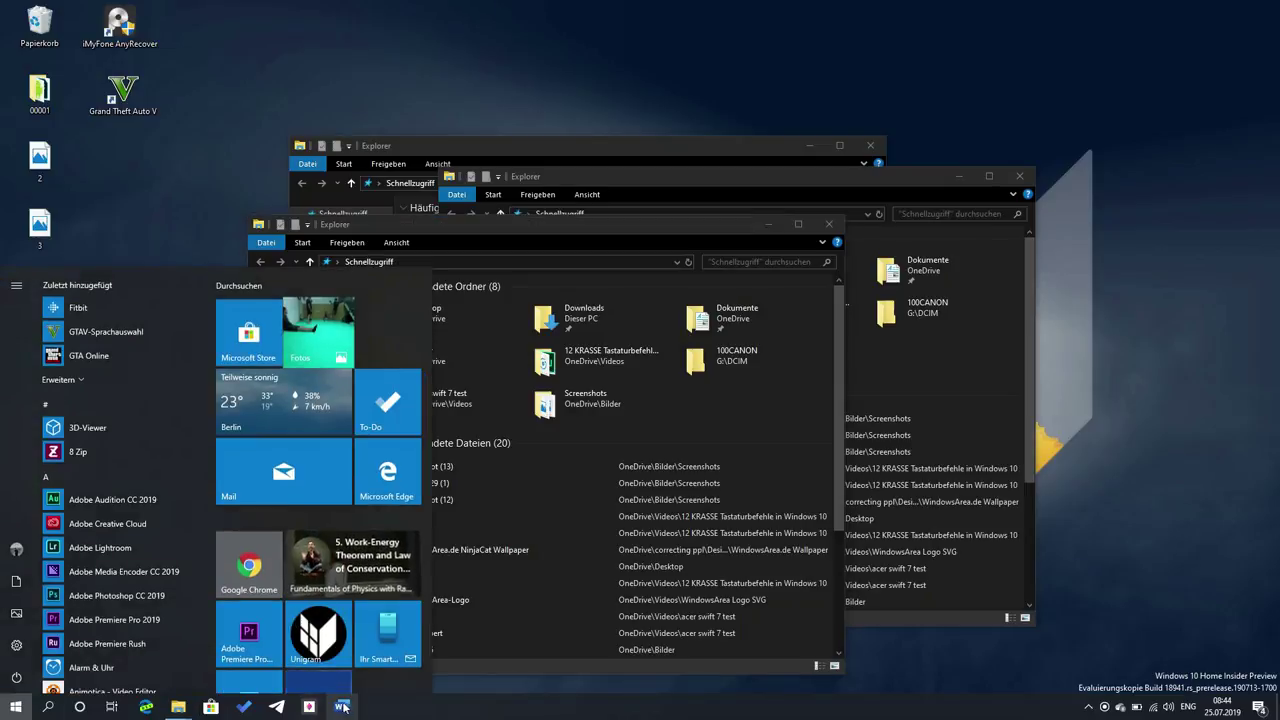
- Launch Word from the taskbar and start a Leeres Dokument (blank document)
{"action": "left_click", "coordinate": [342, 706]}
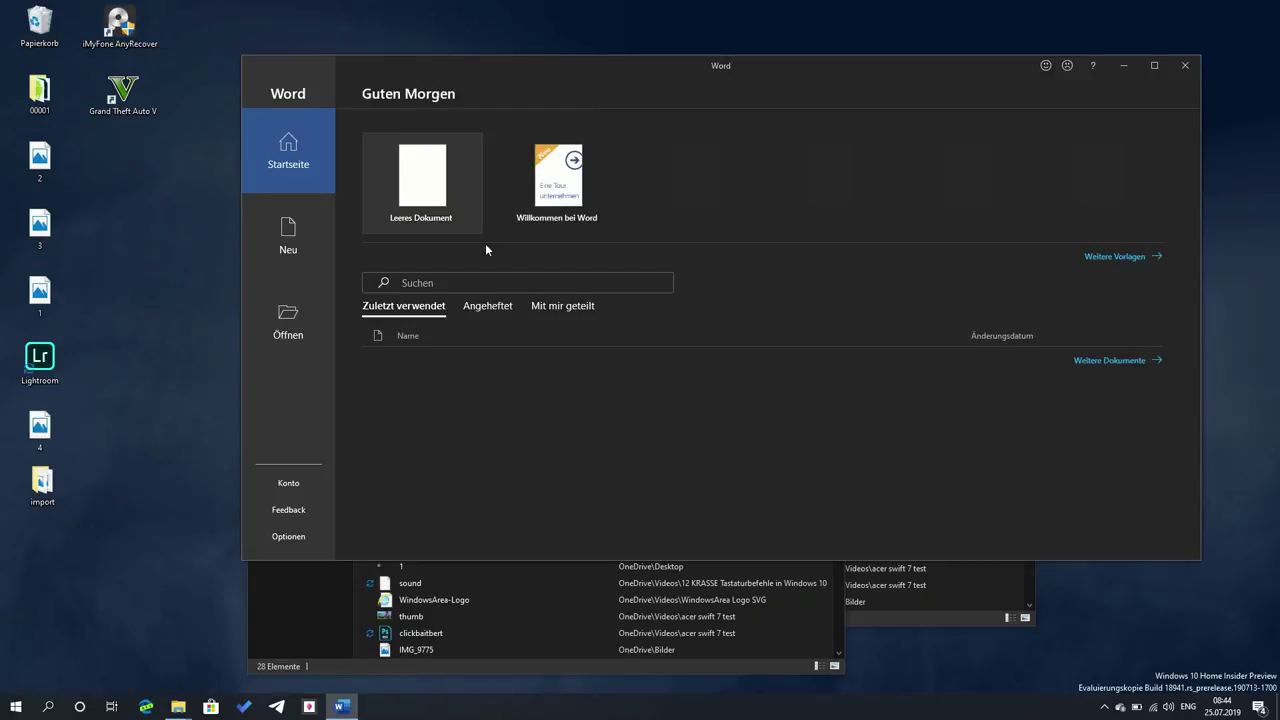
{"action": "left_click", "coordinate": [425, 197]}
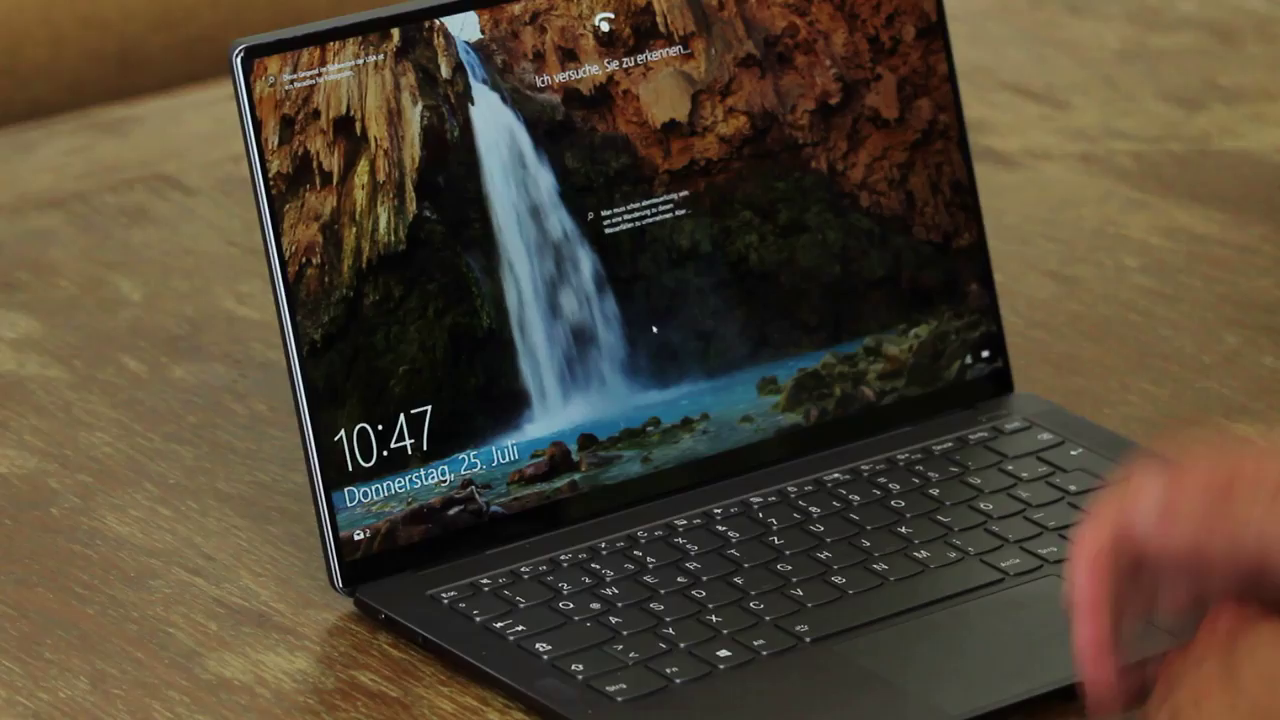
- Unlock the laptop by entering the PIN, then maximise Spotify with Win+Up
{"action": "key", "text": "space"}
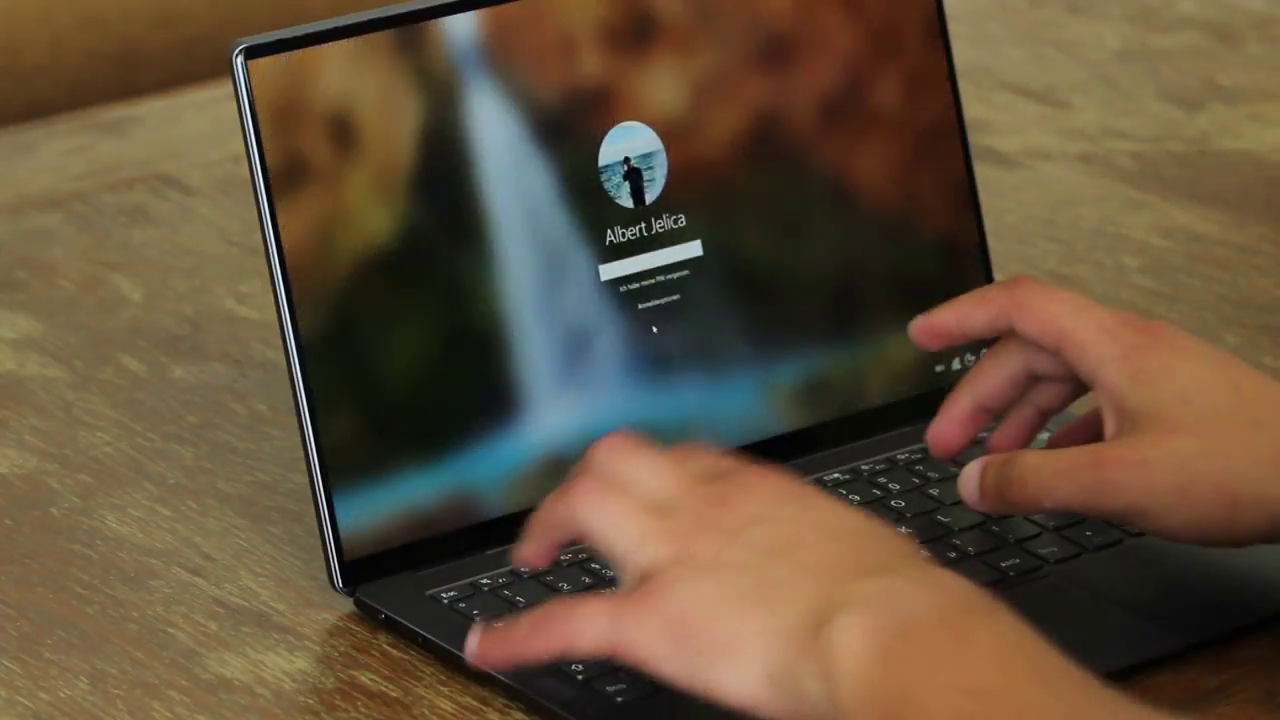
{"action": "type", "text": "1234"}
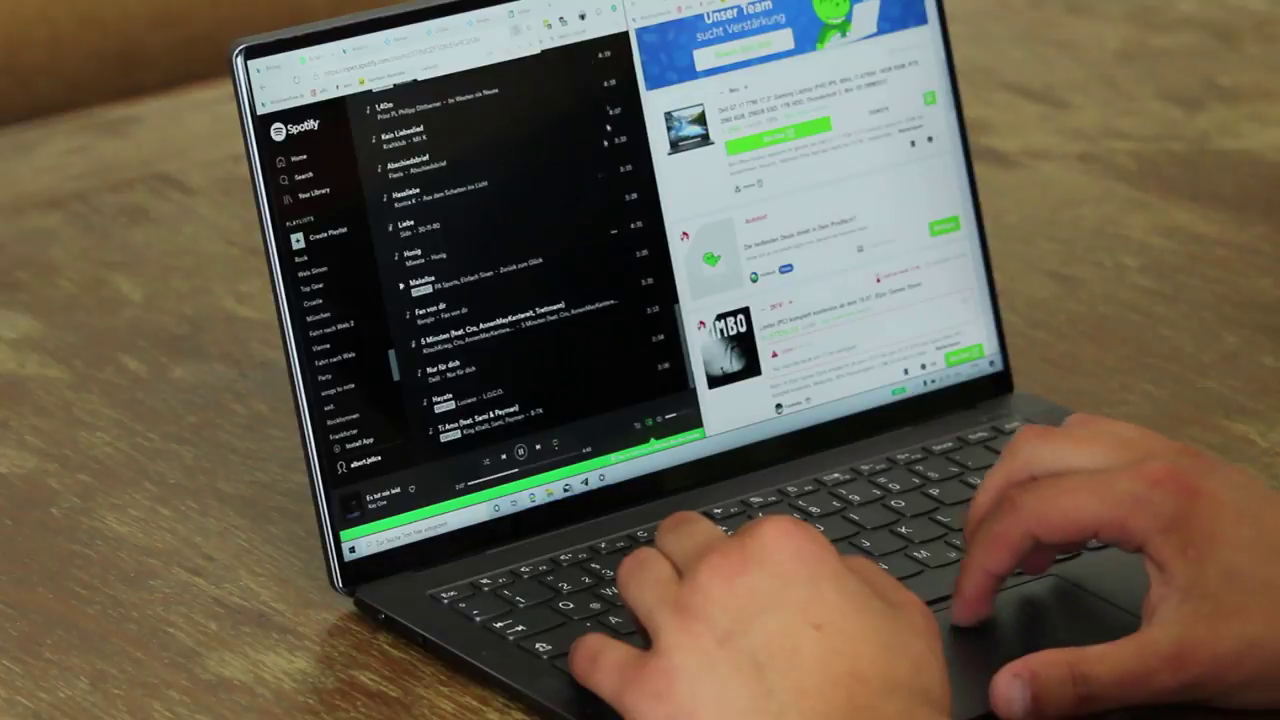
{"action": "key", "text": "super+Up"}
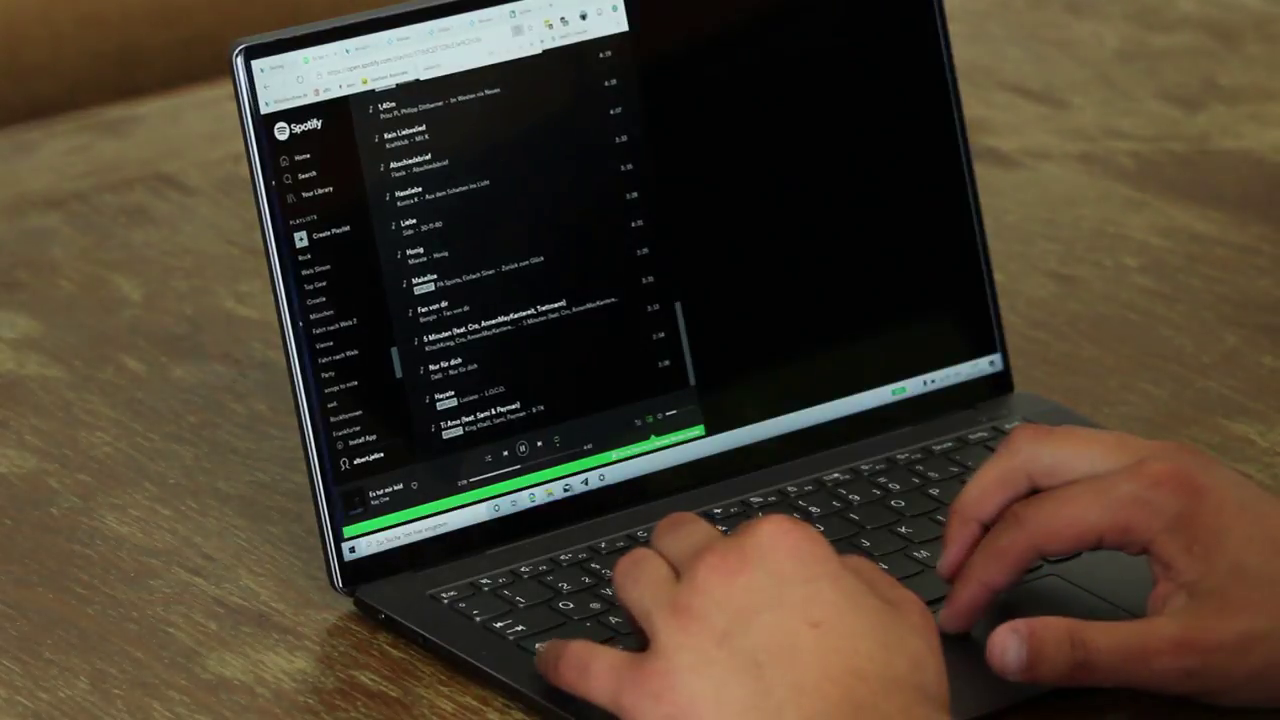
{"action": "scroll", "coordinate": [645, 243], "scroll_direction": "up", "scroll_amount": 3}
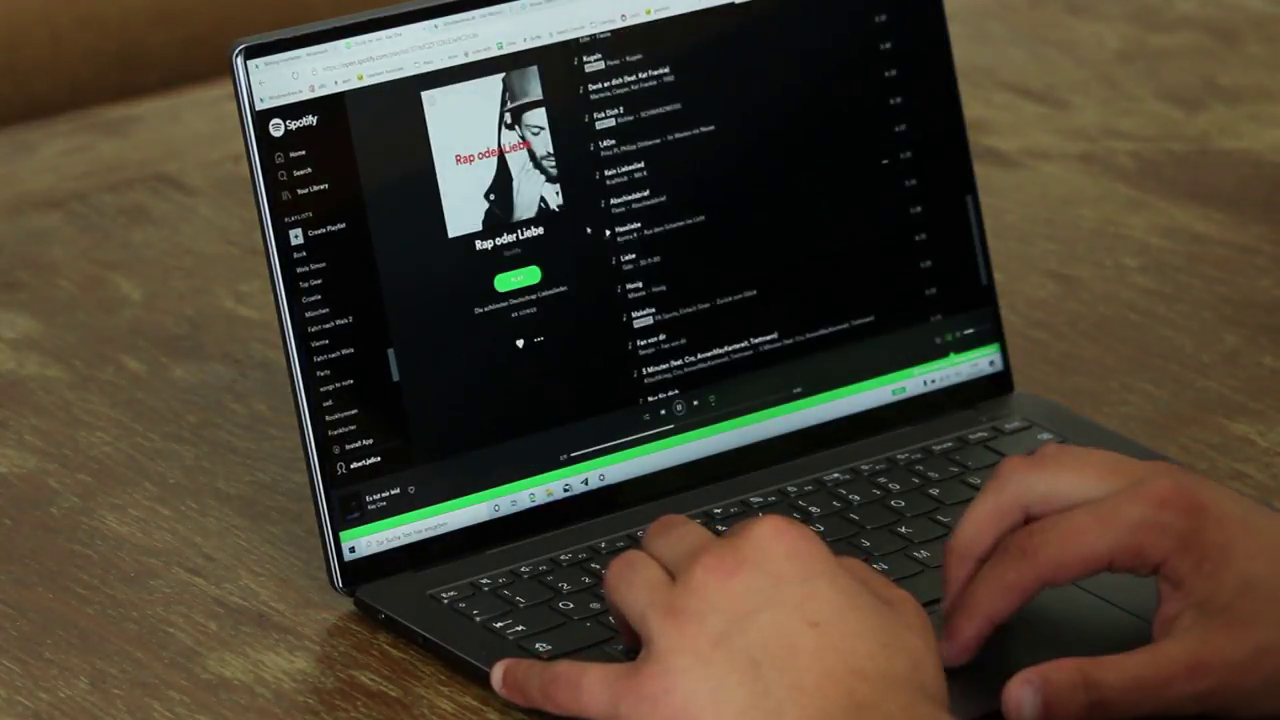